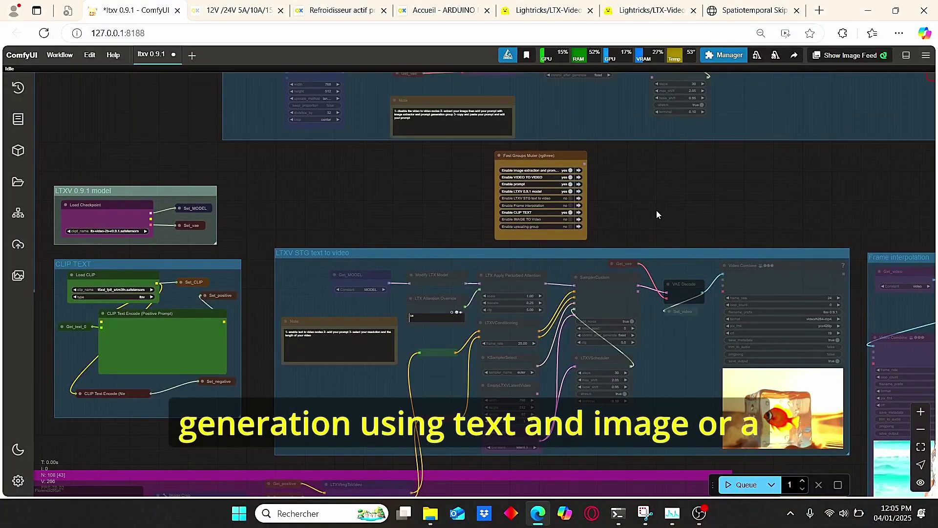
{"action": "scroll", "coordinate": [656, 210], "scroll_direction": "up", "scroll_amount": 2}
{"action": "scroll", "coordinate": [337, 232], "scroll_direction": "down", "scroll_amount": 2}
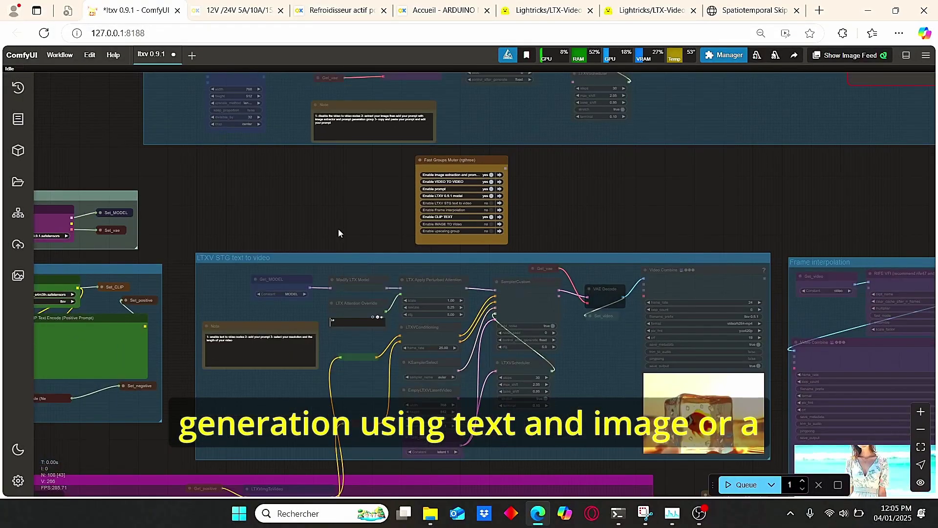
{"action": "scroll", "coordinate": [333, 186], "scroll_direction": "down", "scroll_amount": 2}
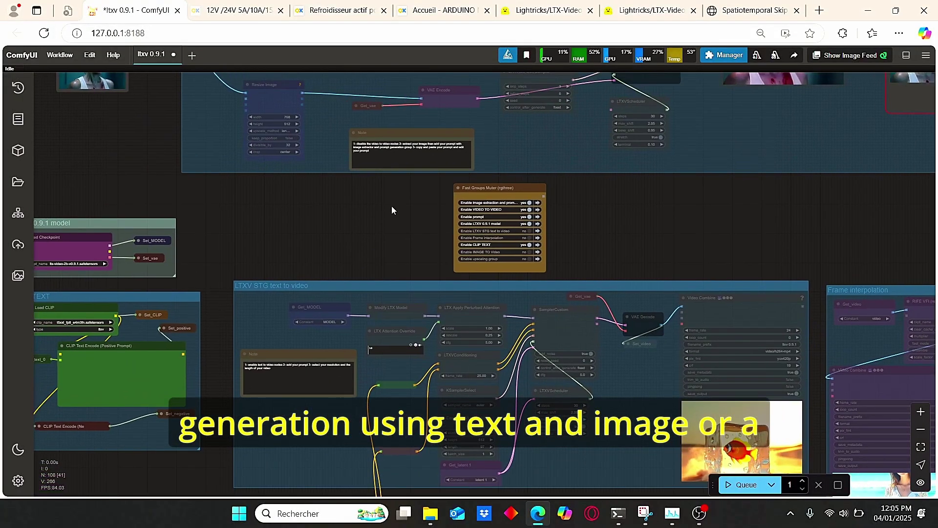
{"action": "scroll", "coordinate": [392, 210], "scroll_direction": "up", "scroll_amount": 2}
{"action": "left_click_drag", "start_coordinate": [677, 236], "coordinate": [652, 162]}
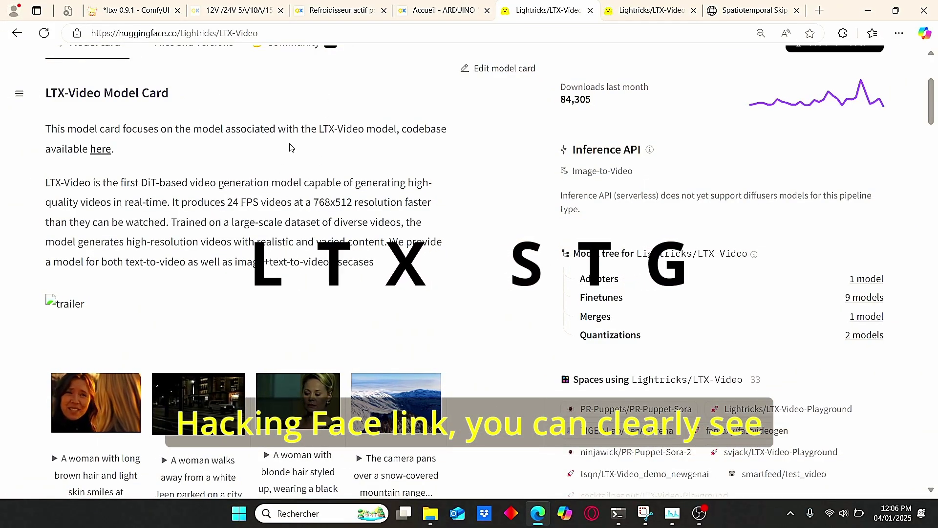
Look through the model description and example videos on the Lightricks/LTX-Video model card on Hugging Face.
{"action": "scroll", "coordinate": [298, 186], "scroll_direction": "down", "scroll_amount": 1}
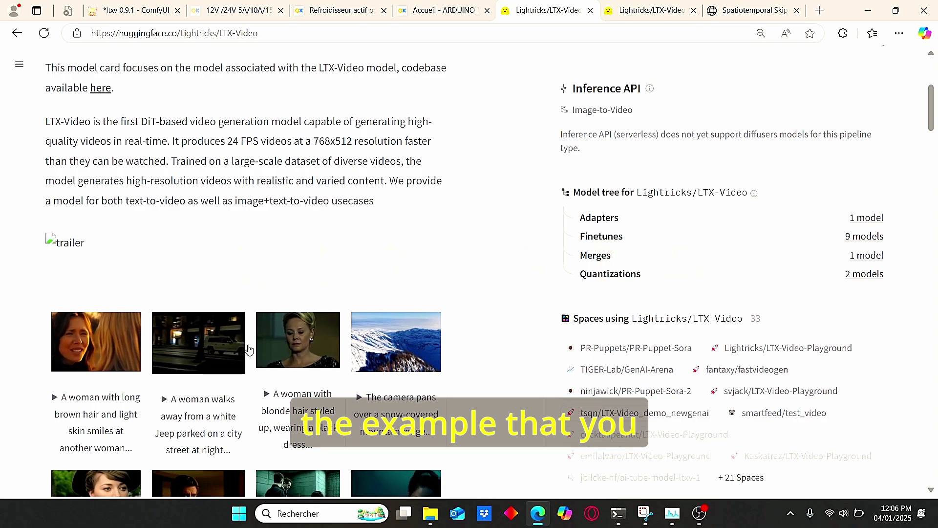
{"action": "scroll", "coordinate": [391, 274], "scroll_direction": "down", "scroll_amount": 6}
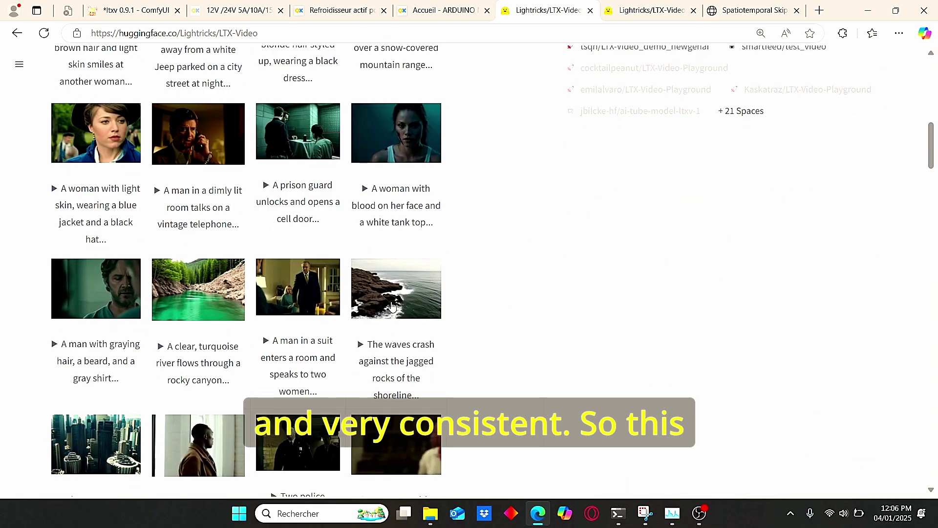
{"action": "scroll", "coordinate": [391, 303], "scroll_direction": "down", "scroll_amount": 5}
{"action": "scroll", "coordinate": [449, 291], "scroll_direction": "up", "scroll_amount": 15}
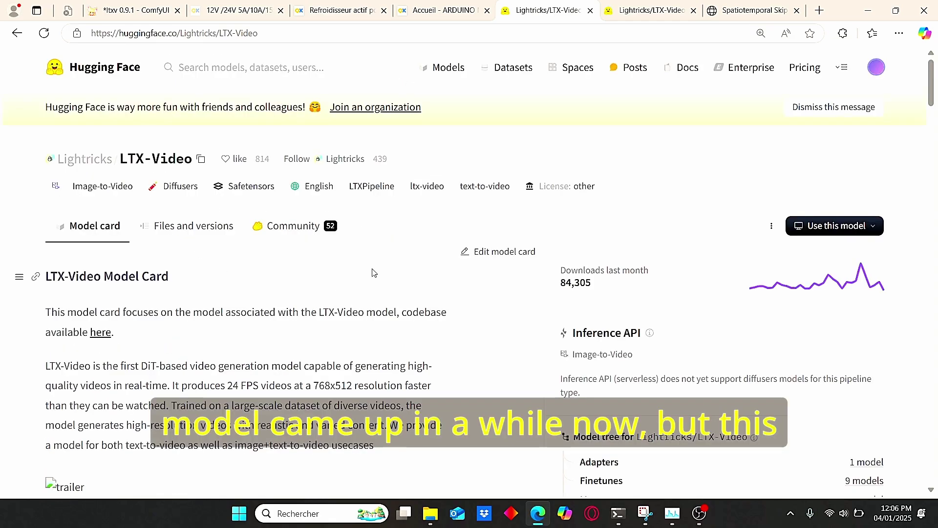
Open the LTX-Video repository's files and versions and compare the v0.9.1 and v0.9 safetensors files.
{"action": "left_click", "coordinate": [221, 237]}
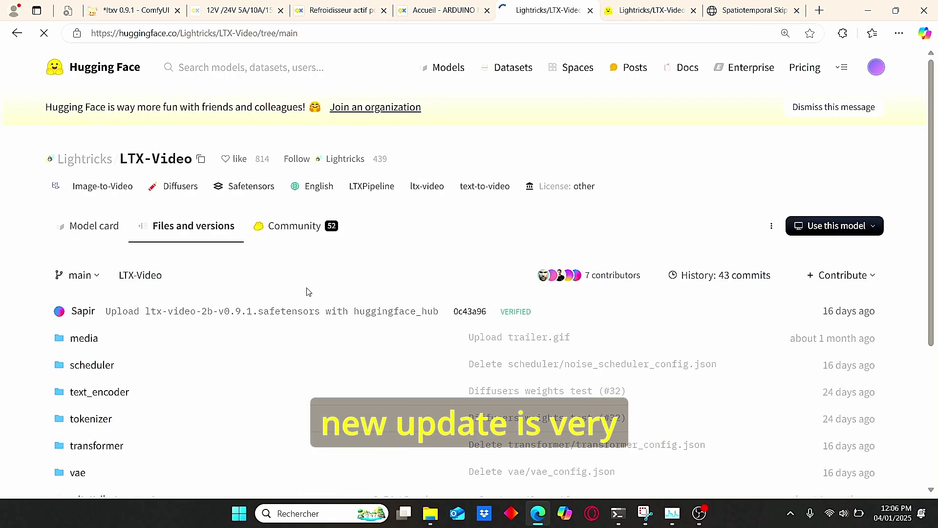
{"action": "scroll", "coordinate": [307, 291], "scroll_direction": "down", "scroll_amount": 4}
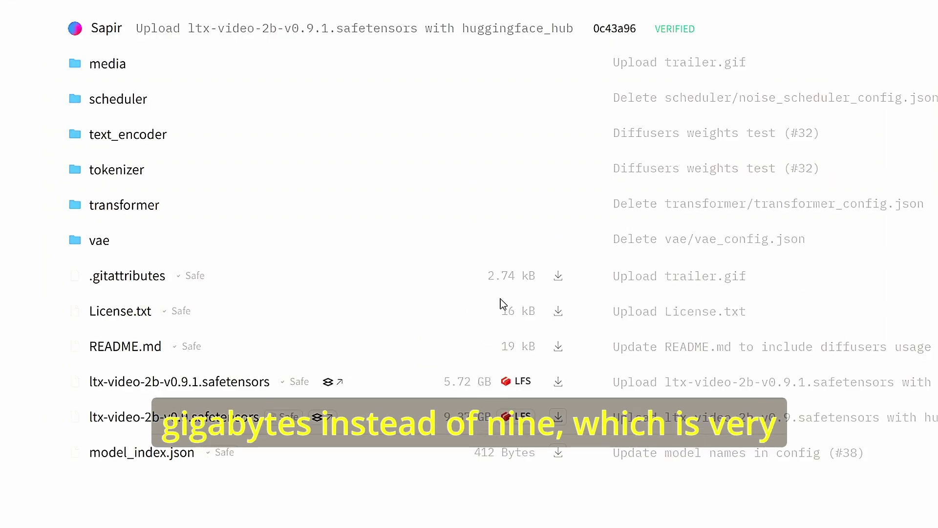
{"action": "scroll", "coordinate": [318, 365], "scroll_direction": "up", "scroll_amount": 5}
{"action": "scroll", "coordinate": [320, 361], "scroll_direction": "down", "scroll_amount": 5}
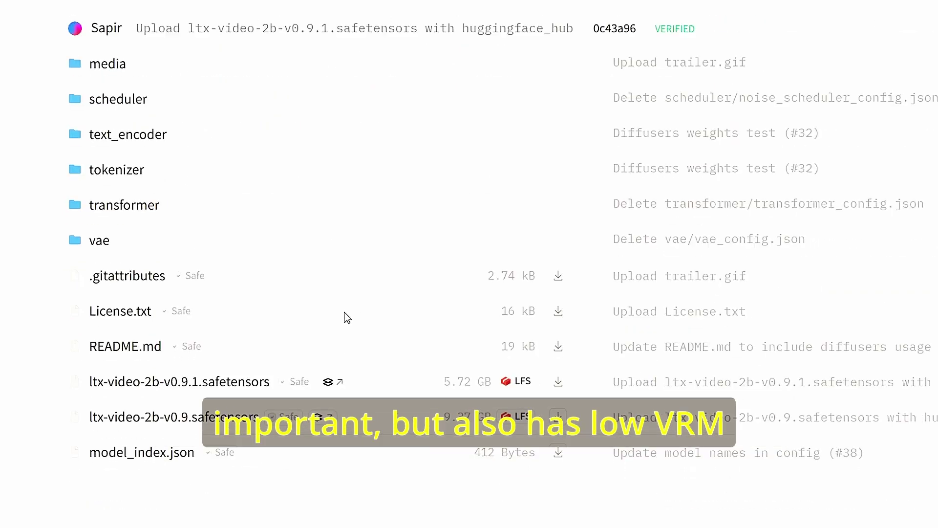
{"action": "scroll", "coordinate": [346, 317], "scroll_direction": "up", "scroll_amount": 2}
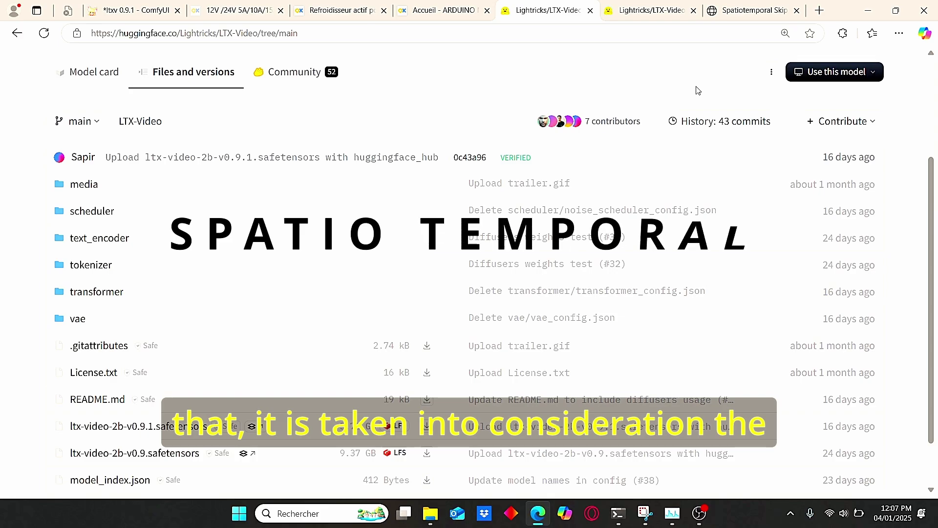
Switch to the Spatiotemporal Skip Guidance project page and examine the CFG versus STG comparison videos for Mochi, SVD and Open-Sora.
{"action": "left_click", "coordinate": [756, 13]}
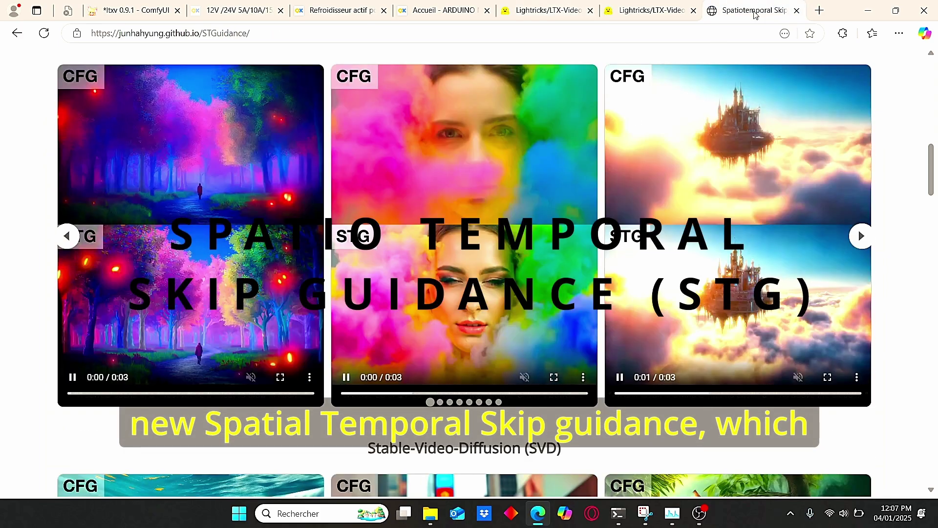
{"action": "scroll", "coordinate": [642, 243], "scroll_direction": "up", "scroll_amount": 4}
{"action": "scroll", "coordinate": [642, 243], "scroll_direction": "down", "scroll_amount": 4}
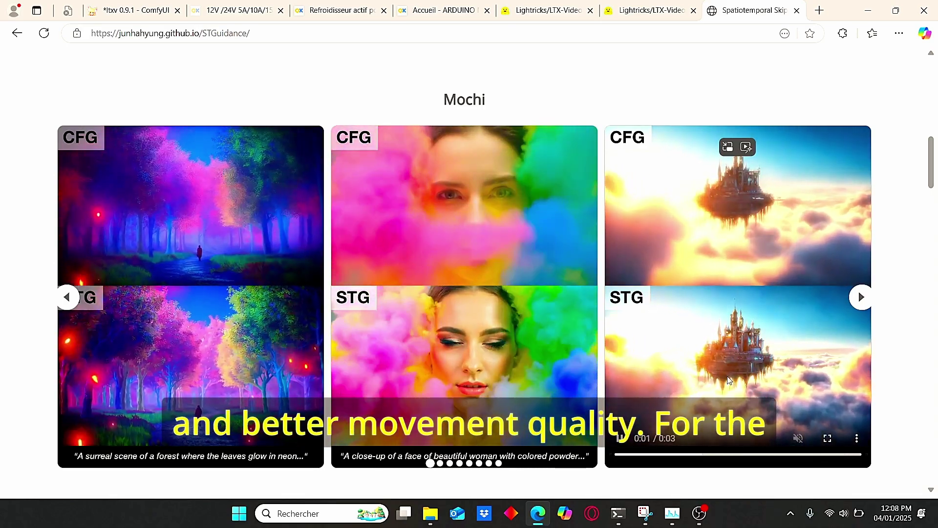
{"action": "scroll", "coordinate": [740, 369], "scroll_direction": "down", "scroll_amount": 2}
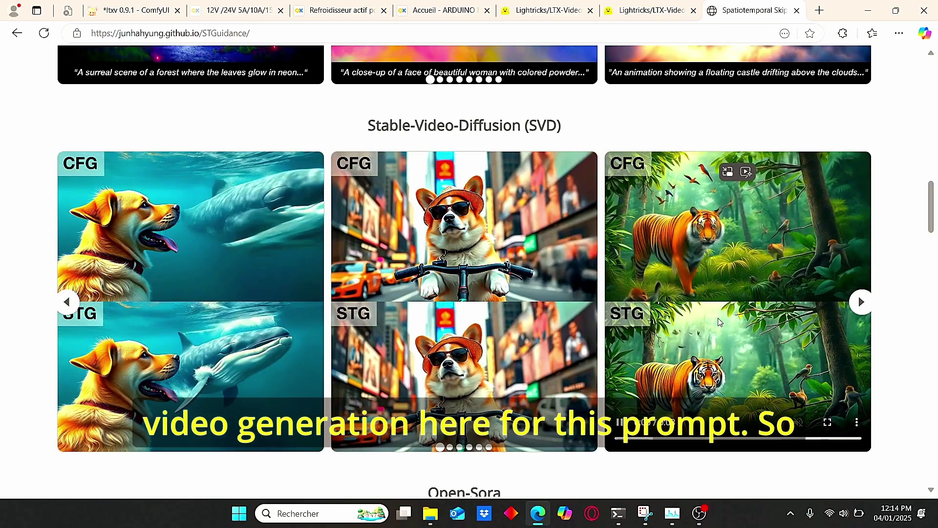
{"action": "scroll", "coordinate": [782, 333], "scroll_direction": "down", "scroll_amount": 1}
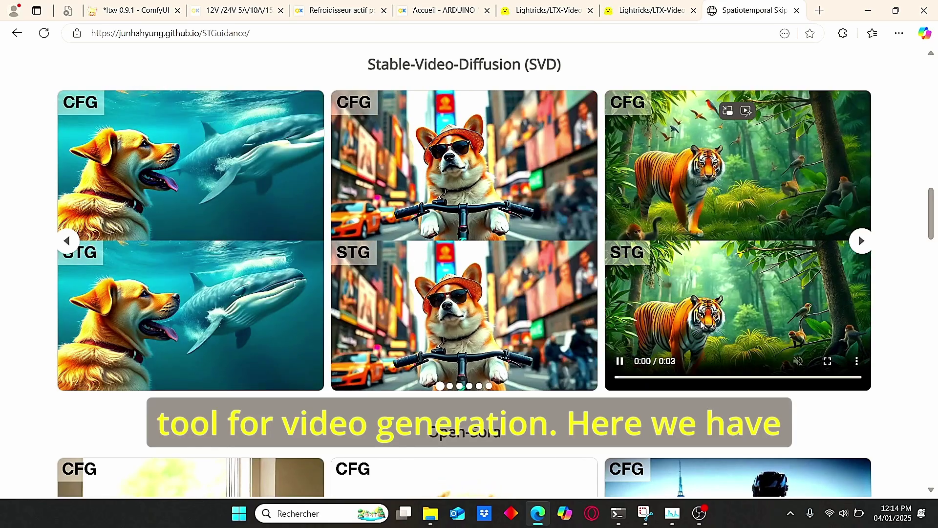
{"action": "scroll", "coordinate": [686, 364], "scroll_direction": "down", "scroll_amount": 2}
{"action": "scroll", "coordinate": [686, 364], "scroll_direction": "down", "scroll_amount": 15}
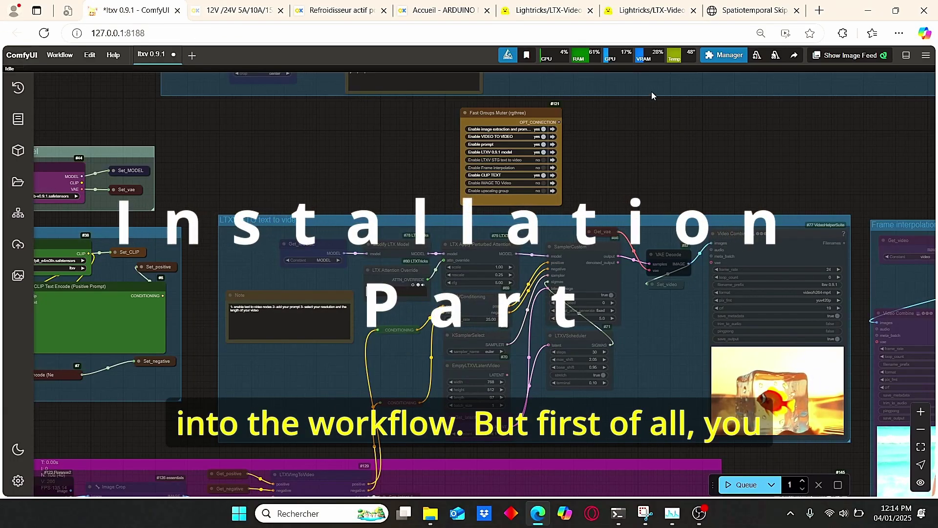
View the LTX-Video files on Hugging Face and check ComfyUI's models/checkpoints folder in File Explorer, returning to the models folder.
{"action": "left_click", "coordinate": [650, 19]}
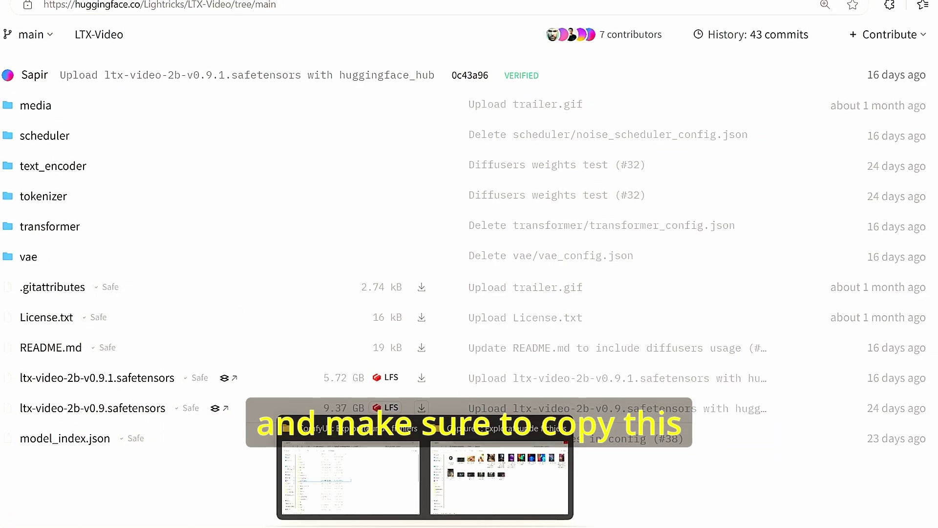
{"action": "mouse_move", "coordinate": [372, 491]}
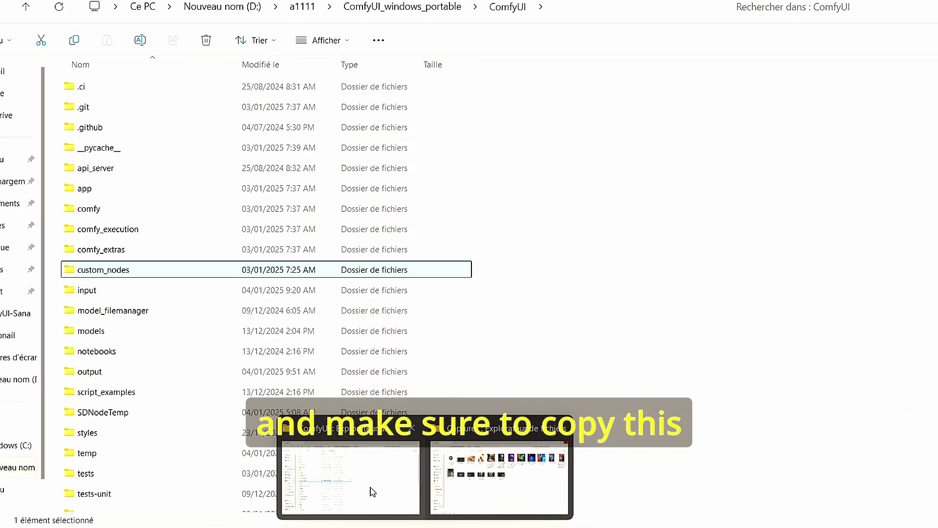
{"action": "double_click", "coordinate": [153, 336]}
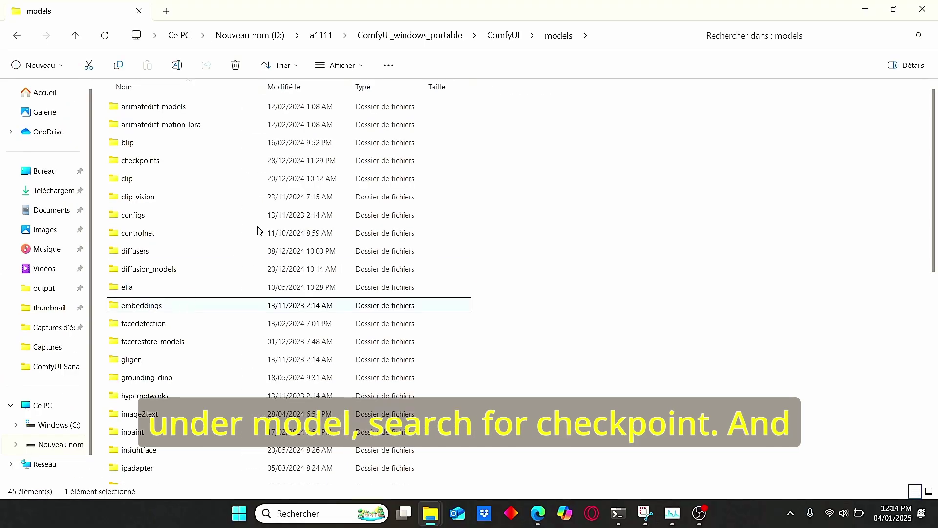
{"action": "key", "text": "Return"}
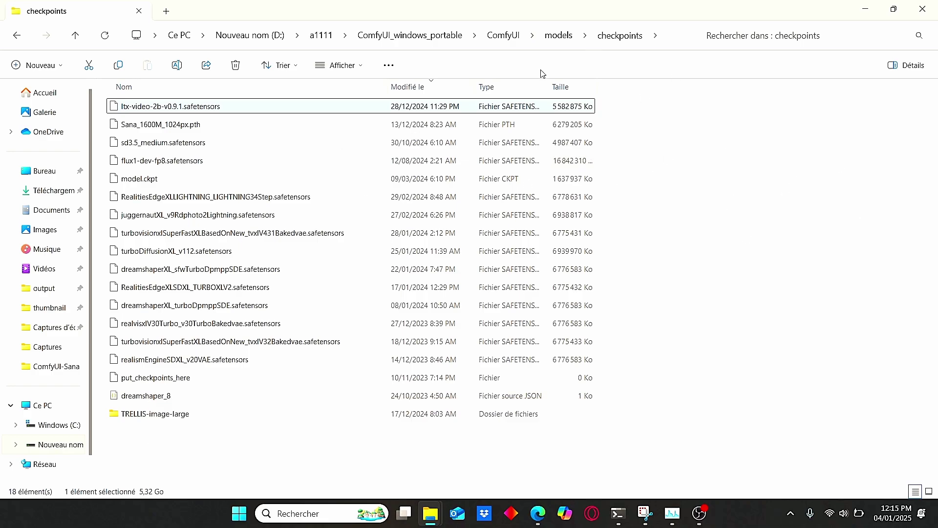
{"action": "left_click", "coordinate": [559, 35]}
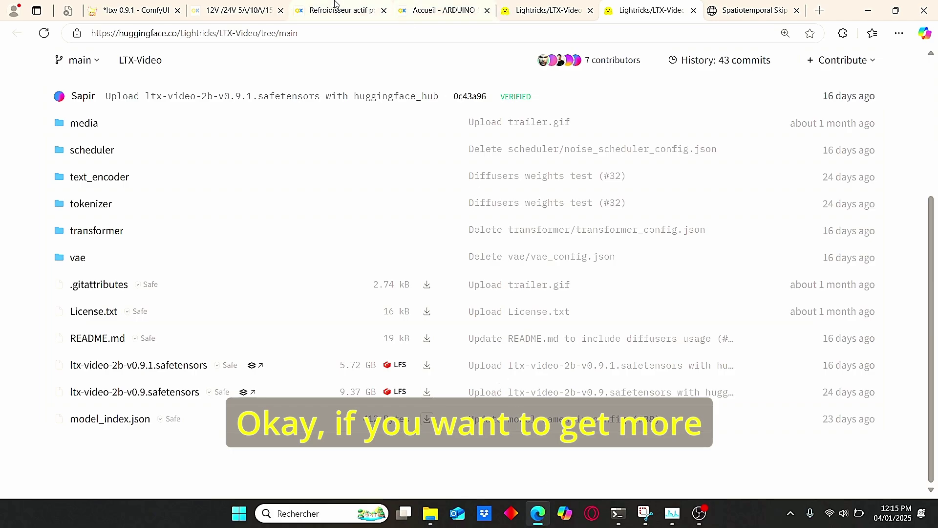
Return to the ltxv 0.9.1 workflow in ComfyUI and look at the update and custom node options in the ComfyUI Manager.
{"action": "left_click", "coordinate": [132, 9]}
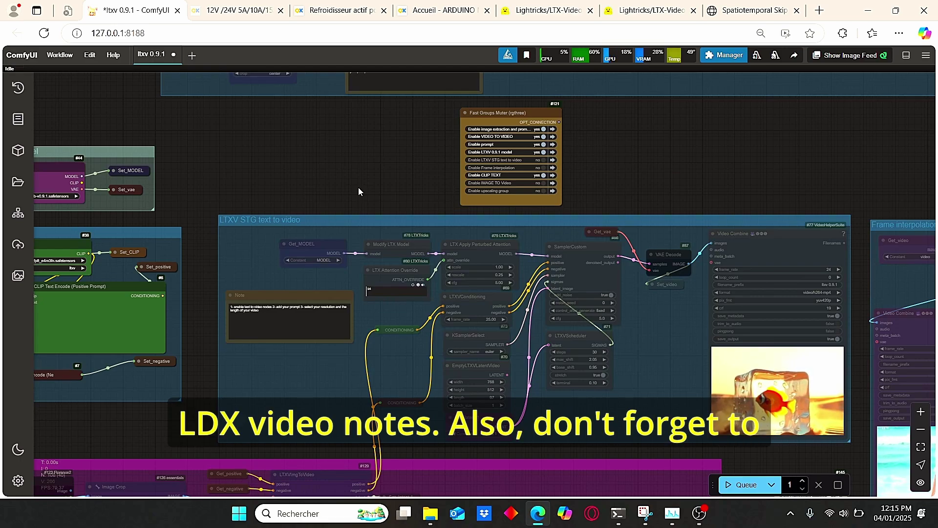
{"action": "left_click", "coordinate": [724, 55]}
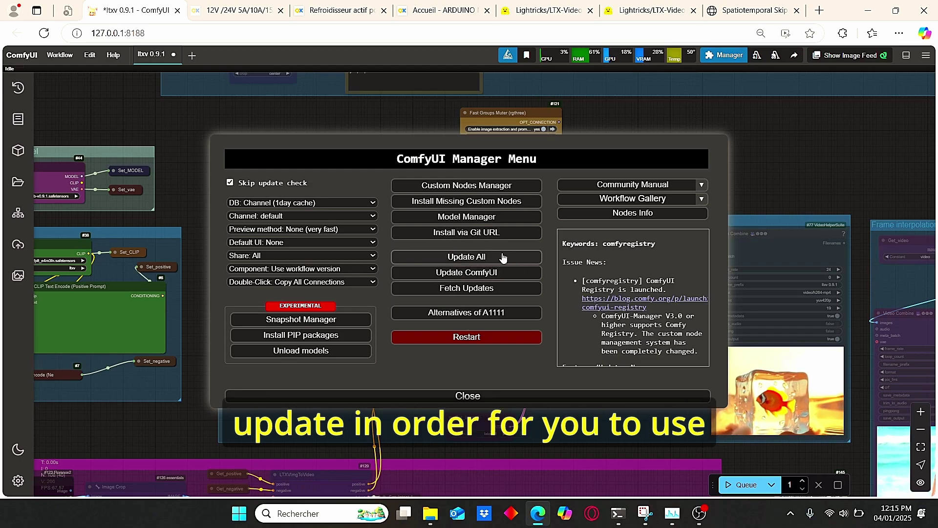
{"action": "left_click", "coordinate": [433, 397]}
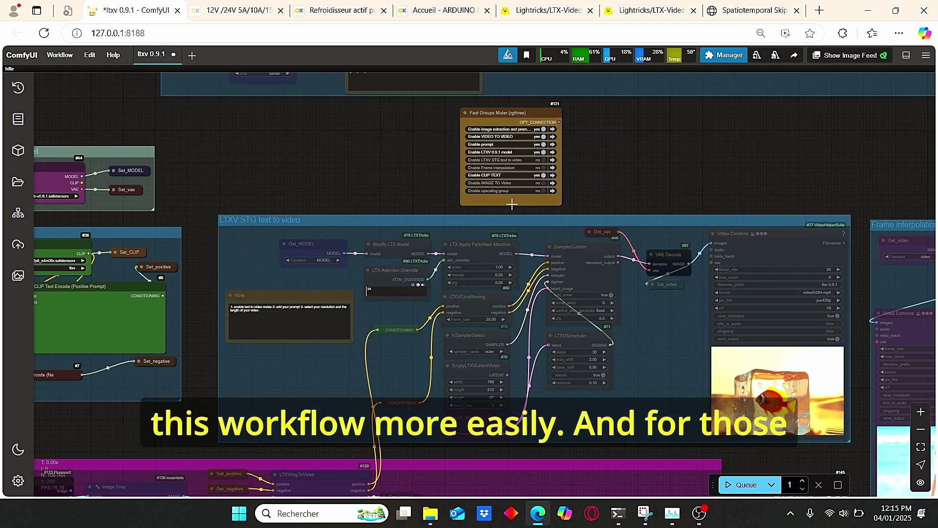
{"action": "scroll", "coordinate": [684, 161], "scroll_direction": "down", "scroll_amount": 3}
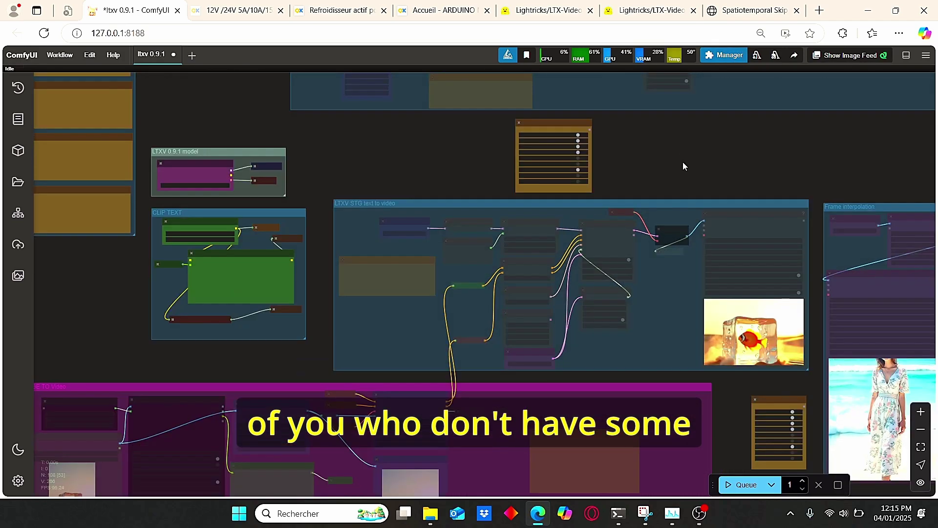
{"action": "scroll", "coordinate": [745, 186], "scroll_direction": "up", "scroll_amount": 2}
{"action": "left_click_drag", "start_coordinate": [799, 179], "coordinate": [715, 205]}
{"action": "left_click", "coordinate": [725, 54]}
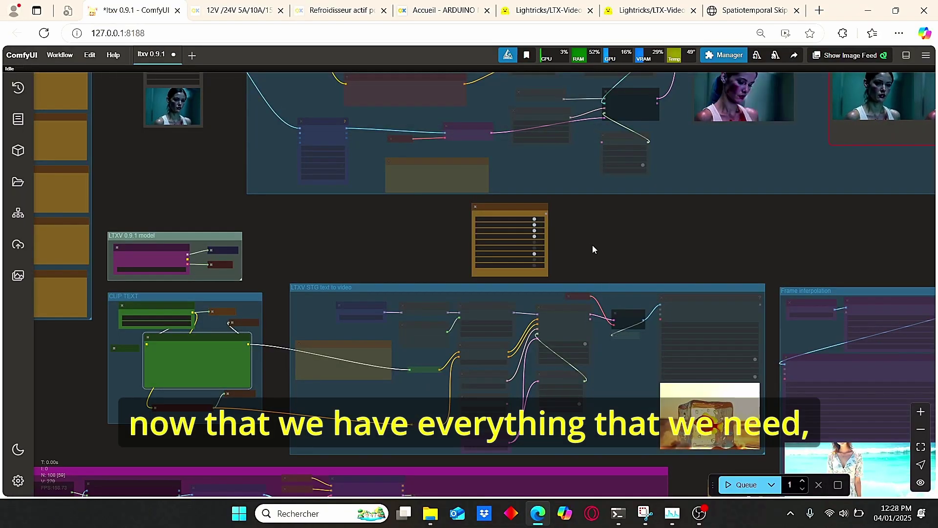
Look over the workflow's LTXV STG text to video, CLIP TEXT, IMAGE TO Video and LTXV 0.9.1 model groups.
{"action": "scroll", "coordinate": [592, 244], "scroll_direction": "up", "scroll_amount": 2}
{"action": "left_click_drag", "start_coordinate": [719, 261], "coordinate": [603, 188]}
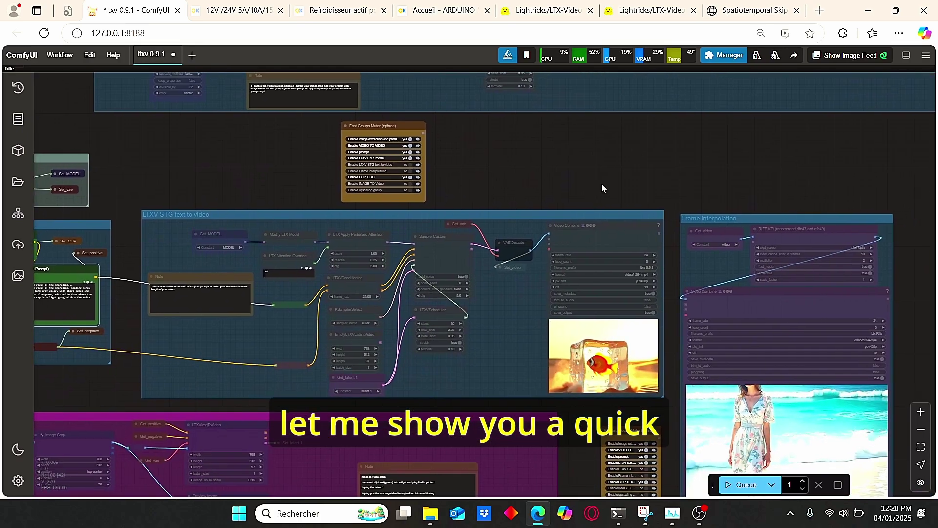
{"action": "scroll", "coordinate": [225, 195], "scroll_direction": "up", "scroll_amount": 2}
{"action": "left_click_drag", "start_coordinate": [223, 195], "coordinate": [308, 189]}
{"action": "scroll", "coordinate": [290, 204], "scroll_direction": "up", "scroll_amount": 2}
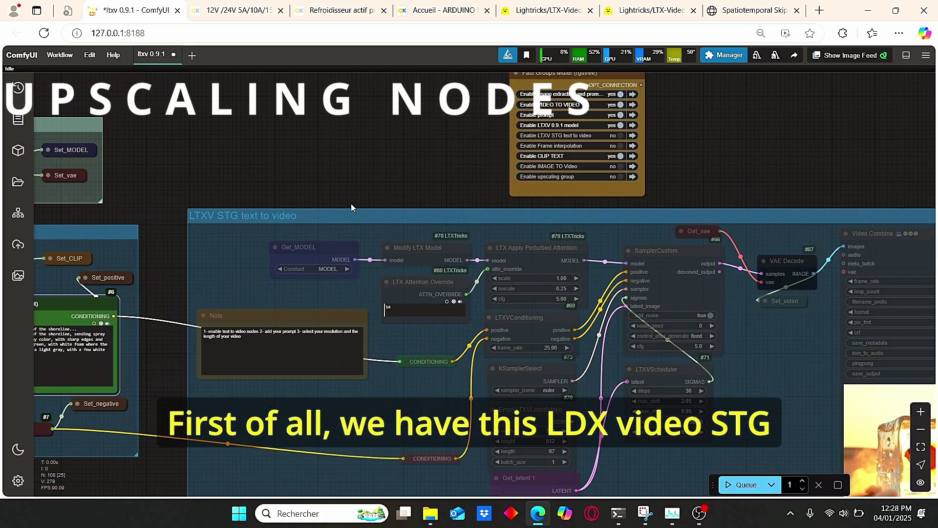
{"action": "scroll", "coordinate": [371, 185], "scroll_direction": "down", "scroll_amount": 2}
{"action": "scroll", "coordinate": [253, 180], "scroll_direction": "down", "scroll_amount": 5}
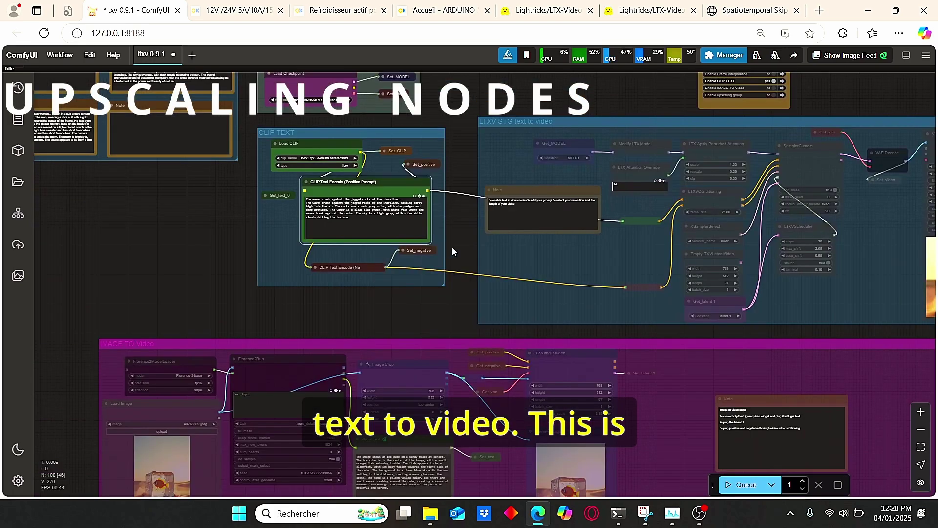
{"action": "scroll", "coordinate": [452, 249], "scroll_direction": "up", "scroll_amount": 5}
{"action": "scroll", "coordinate": [268, 149], "scroll_direction": "up", "scroll_amount": 2}
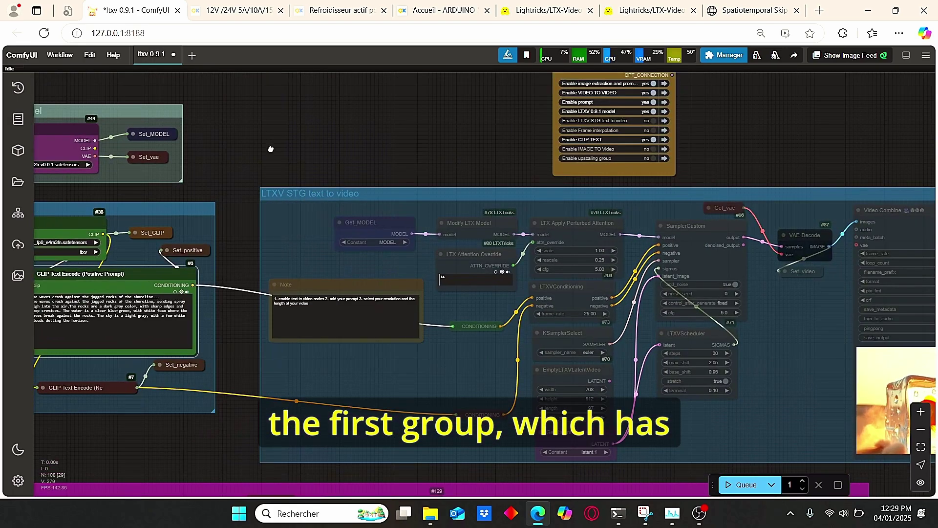
{"action": "scroll", "coordinate": [180, 117], "scroll_direction": "up", "scroll_amount": 1}
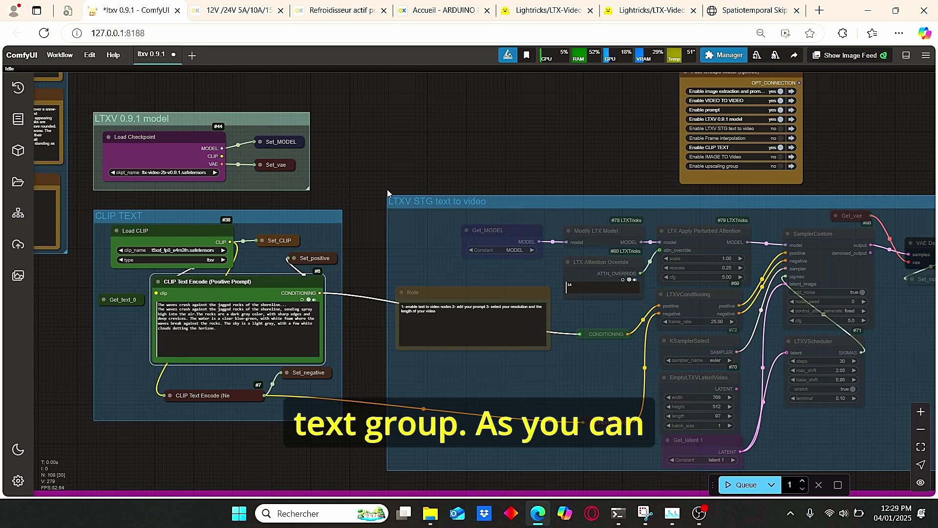
Enable the LTXV STG text to video group in the Fast Groups Muter node.
{"action": "left_click_drag", "start_coordinate": [526, 157], "coordinate": [372, 235]}
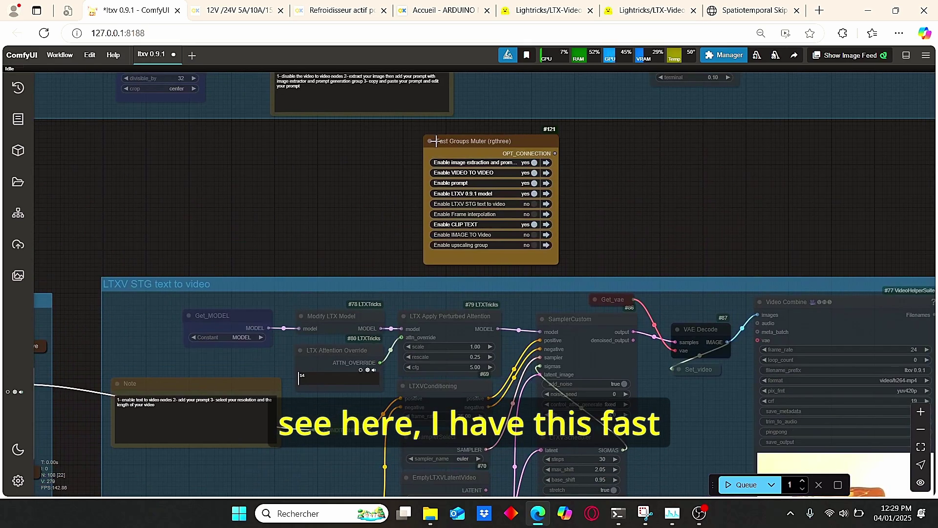
{"action": "scroll", "coordinate": [538, 205], "scroll_direction": "up", "scroll_amount": 4}
{"action": "left_click", "coordinate": [543, 207]}
{"action": "scroll", "coordinate": [223, 267], "scroll_direction": "down", "scroll_amount": 3}
Examine the Get_MODEL, Modify LTX Model and LTX Apply Perturbed Attention nodes in the LTXV STG text to video group.
{"action": "left_click_drag", "start_coordinate": [222, 268], "coordinate": [384, 105]}
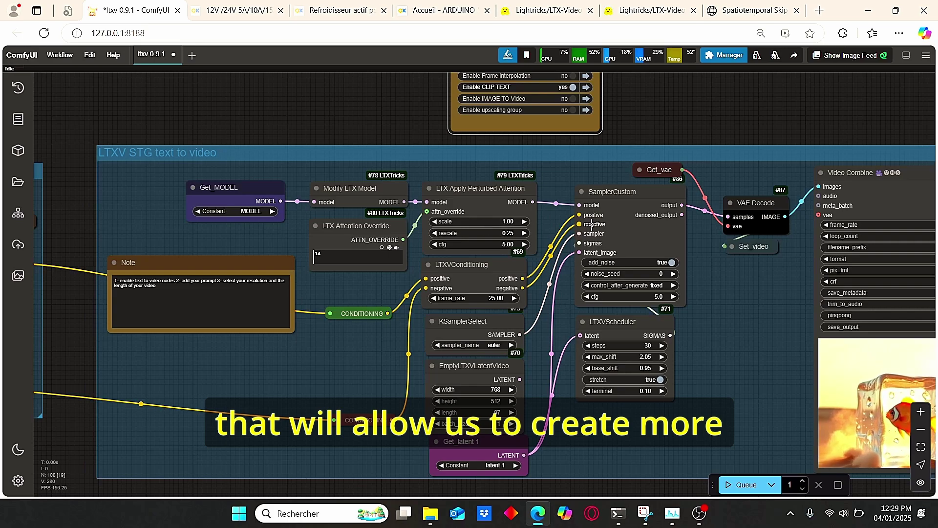
{"action": "scroll", "coordinate": [537, 259], "scroll_direction": "up", "scroll_amount": 1}
{"action": "left_click_drag", "start_coordinate": [325, 128], "coordinate": [416, 132]}
{"action": "left_click_drag", "start_coordinate": [315, 177], "coordinate": [305, 175]}
{"action": "scroll", "coordinate": [495, 144], "scroll_direction": "up", "scroll_amount": 3}
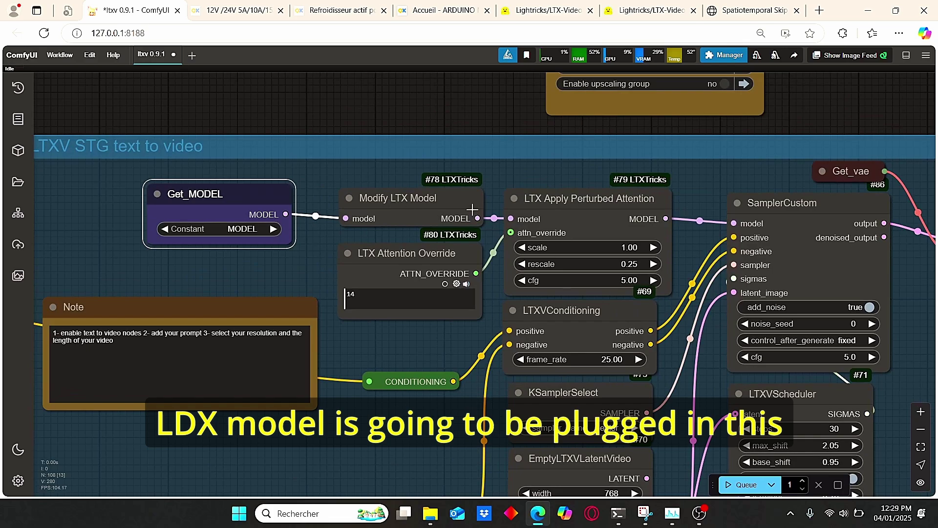
{"action": "left_click", "coordinate": [607, 222]}
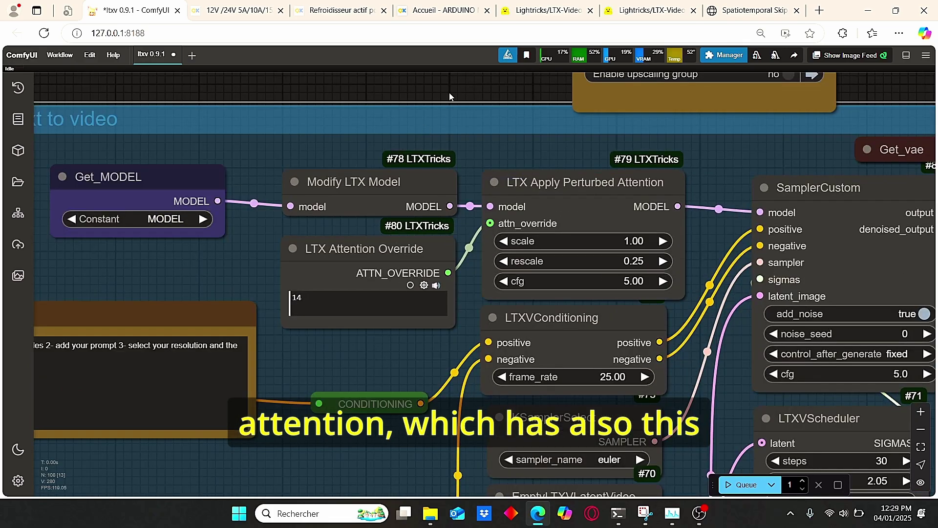
{"action": "left_click", "coordinate": [450, 98]}
{"action": "scroll", "coordinate": [450, 98], "scroll_direction": "down", "scroll_amount": 3}
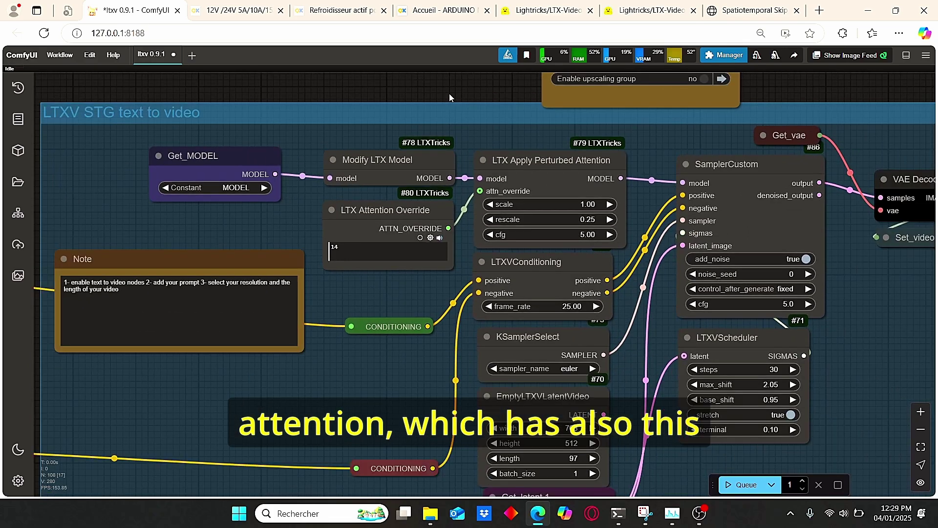
Examine the layer value in the LTX Attention Override node and the neighbouring LTXVConditioning node.
{"action": "scroll", "coordinate": [356, 238], "scroll_direction": "up", "scroll_amount": 3}
{"action": "left_click", "coordinate": [398, 248]}
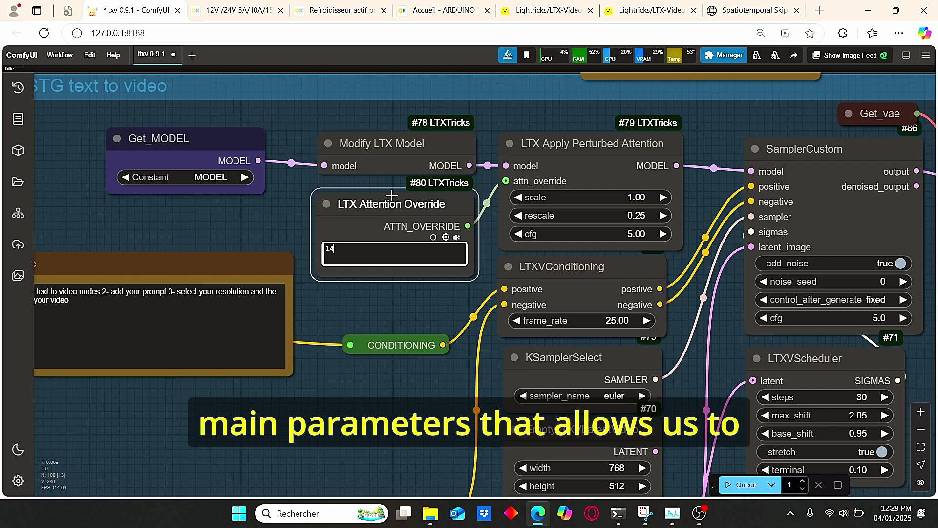
{"action": "scroll", "coordinate": [640, 282], "scroll_direction": "down", "scroll_amount": 1}
{"action": "left_click_drag", "start_coordinate": [659, 297], "coordinate": [607, 249]}
{"action": "scroll", "coordinate": [514, 230], "scroll_direction": "up", "scroll_amount": 1}
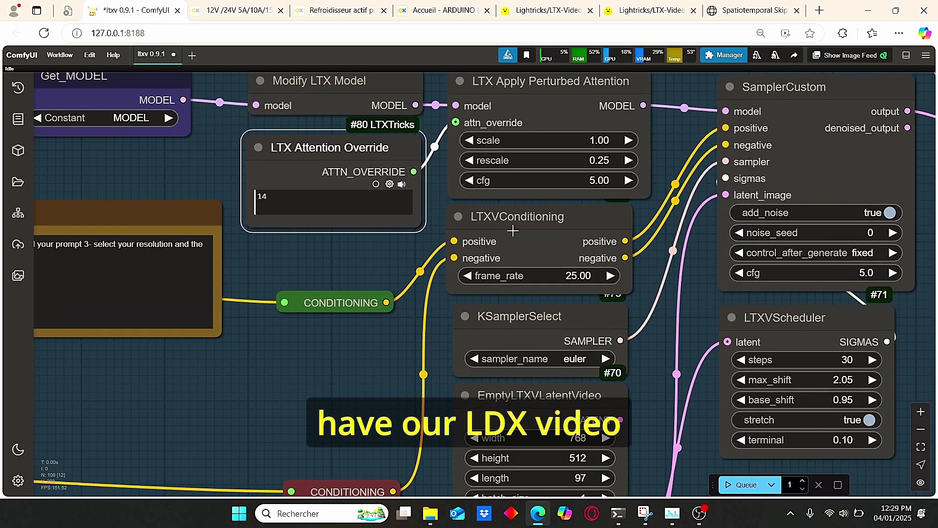
Examine the width, height and length settings of the EmptyLTXVLatentVideo node in the LTXV STG text to video group.
{"action": "scroll", "coordinate": [556, 316], "scroll_direction": "down", "scroll_amount": 1}
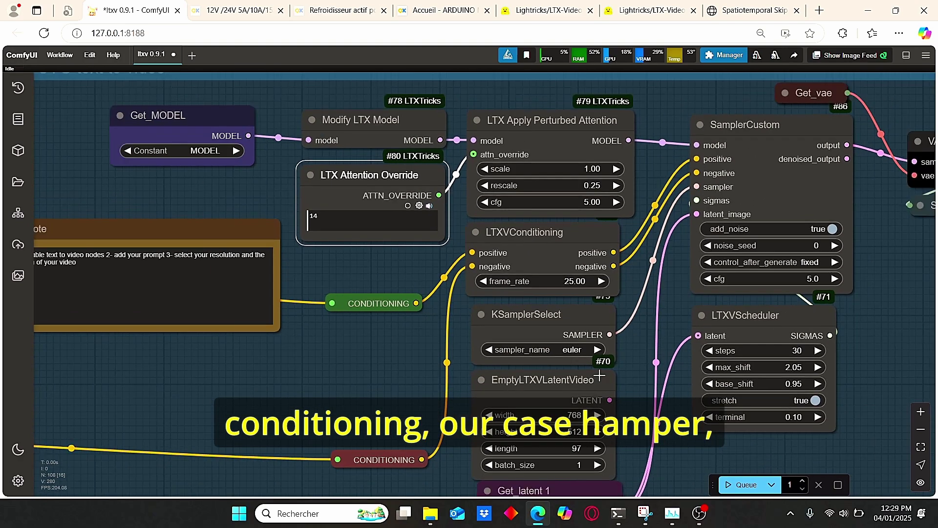
{"action": "left_click_drag", "start_coordinate": [638, 403], "coordinate": [638, 369]}
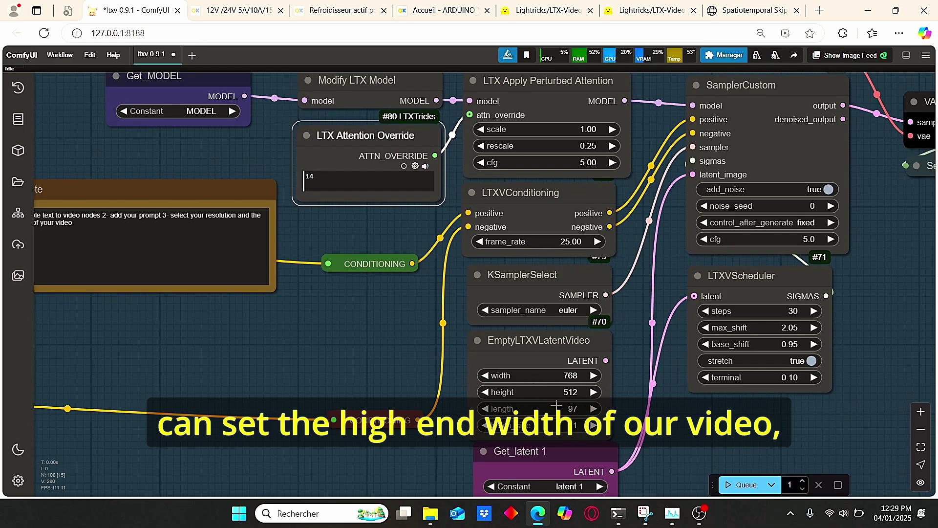
{"action": "scroll", "coordinate": [527, 422], "scroll_direction": "up", "scroll_amount": 2}
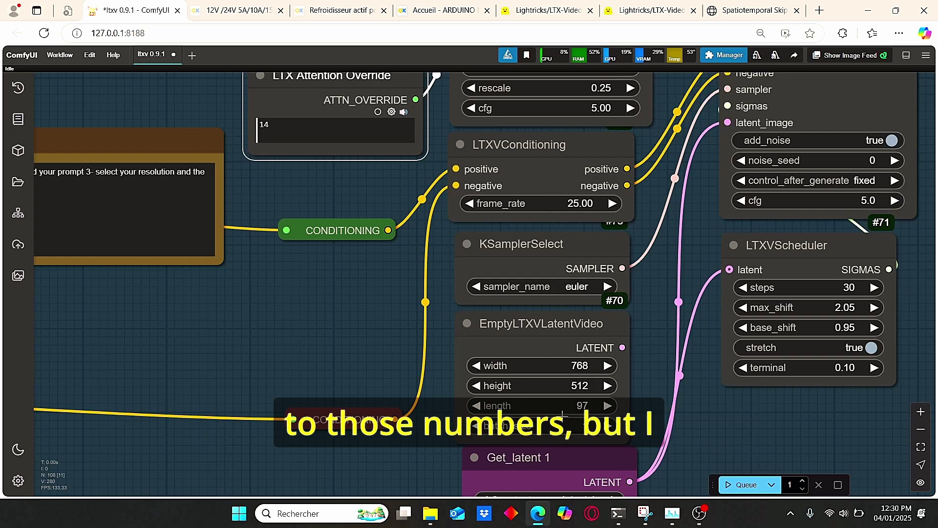
{"action": "scroll", "coordinate": [584, 391], "scroll_direction": "down", "scroll_amount": 1}
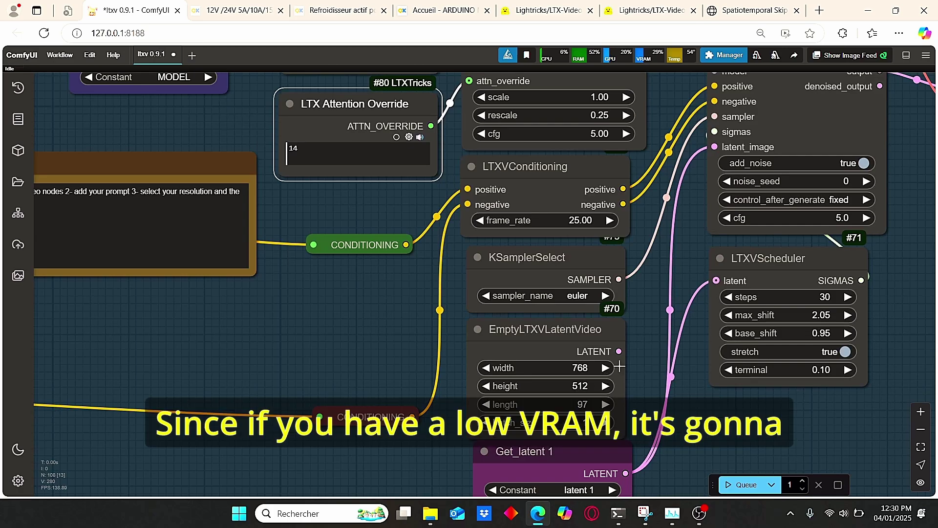
{"action": "scroll", "coordinate": [646, 365], "scroll_direction": "up", "scroll_amount": 1}
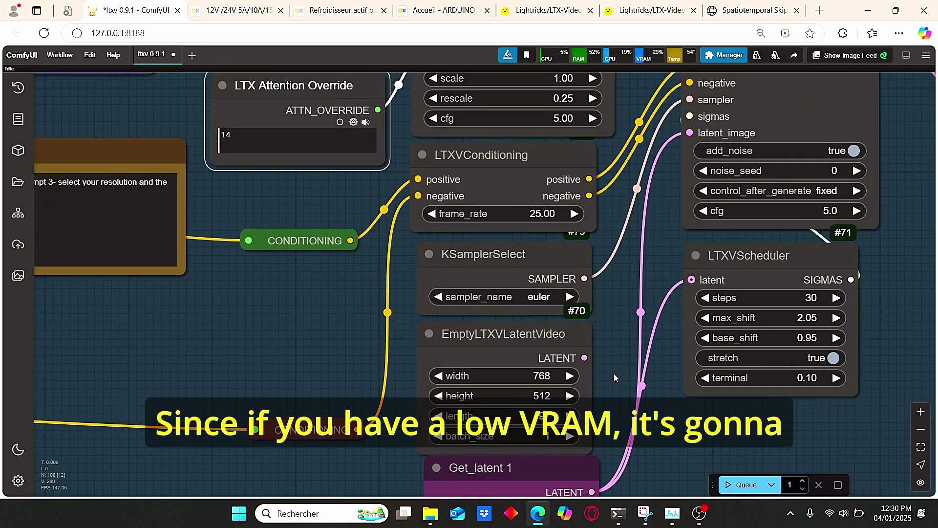
{"action": "scroll", "coordinate": [599, 374], "scroll_direction": "up", "scroll_amount": 2}
{"action": "scroll", "coordinate": [605, 383], "scroll_direction": "down", "scroll_amount": 1}
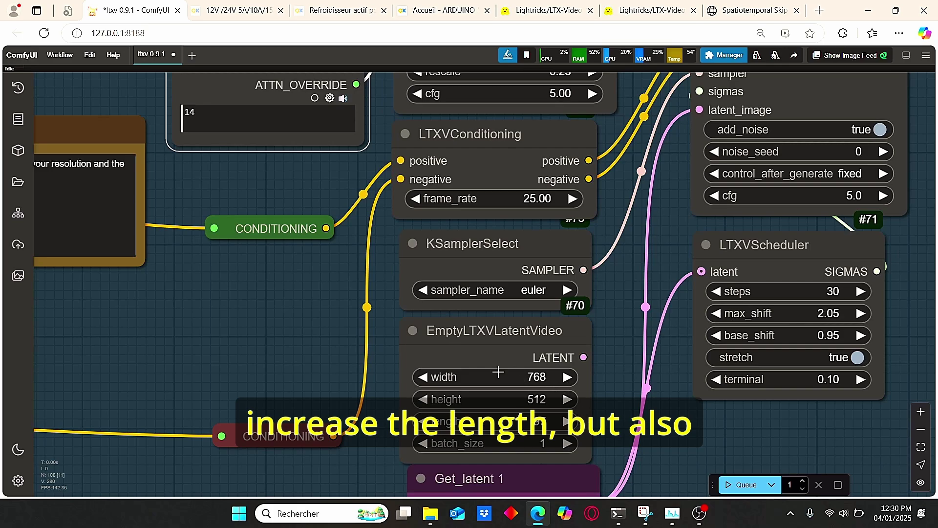
{"action": "scroll", "coordinate": [591, 397], "scroll_direction": "down", "scroll_amount": 1}
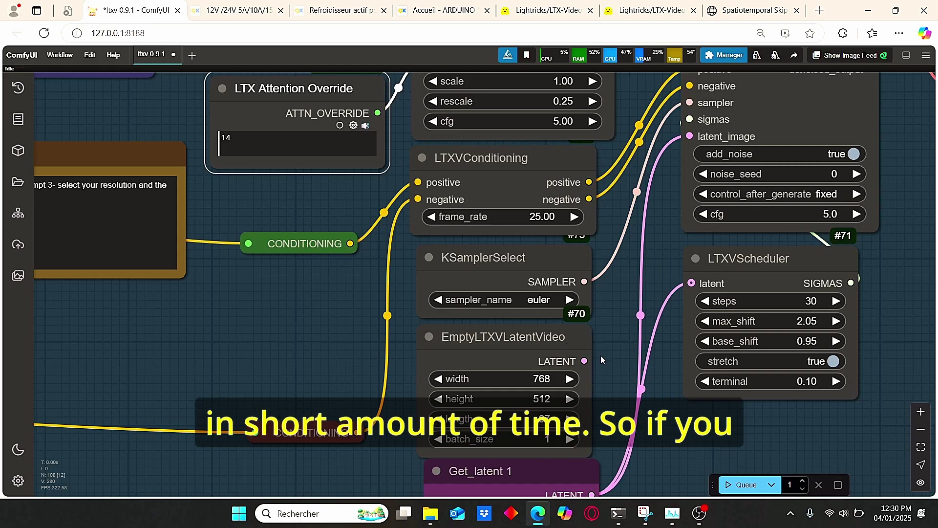
{"action": "scroll", "coordinate": [600, 355], "scroll_direction": "down", "scroll_amount": 1}
{"action": "scroll", "coordinate": [602, 351], "scroll_direction": "up", "scroll_amount": 2}
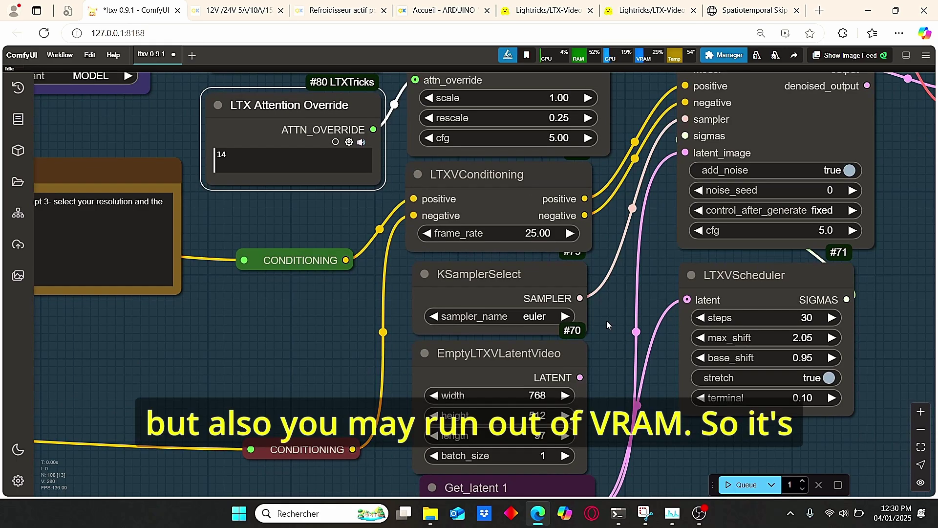
{"action": "scroll", "coordinate": [607, 334], "scroll_direction": "down", "scroll_amount": 1}
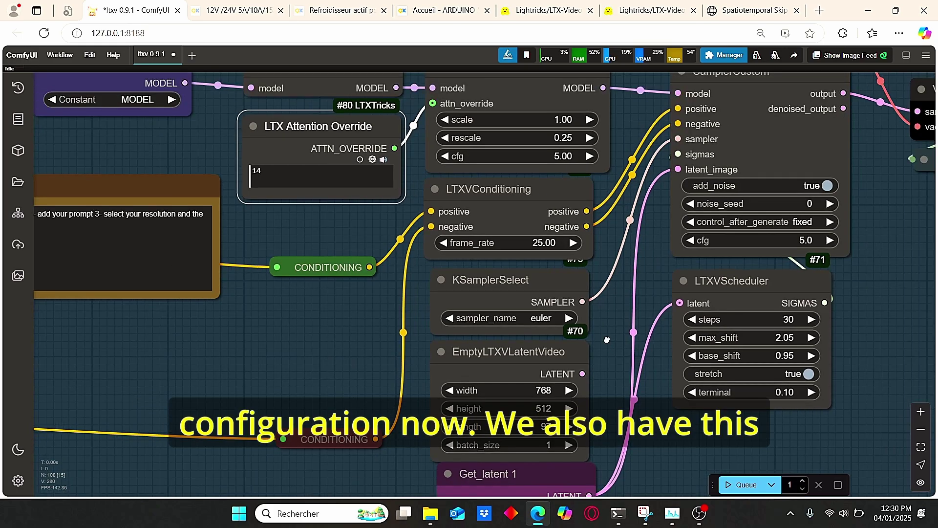
{"action": "left_click_drag", "start_coordinate": [606, 334], "coordinate": [590, 343]}
Examine the steps, shift, stretch and terminal settings of the LTXVScheduler node.
{"action": "left_click", "coordinate": [747, 307]}
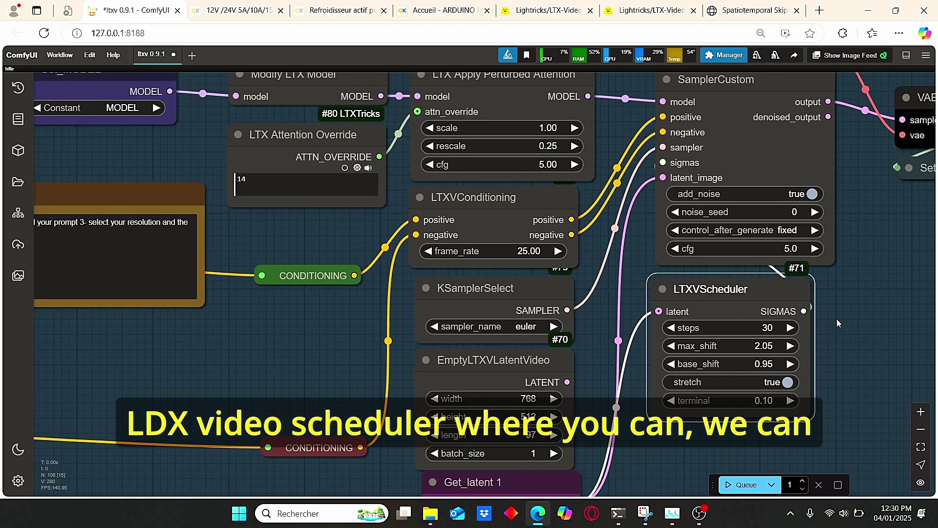
{"action": "left_click_drag", "start_coordinate": [837, 319], "coordinate": [799, 315]}
{"action": "scroll", "coordinate": [799, 315], "scroll_direction": "up", "scroll_amount": 2}
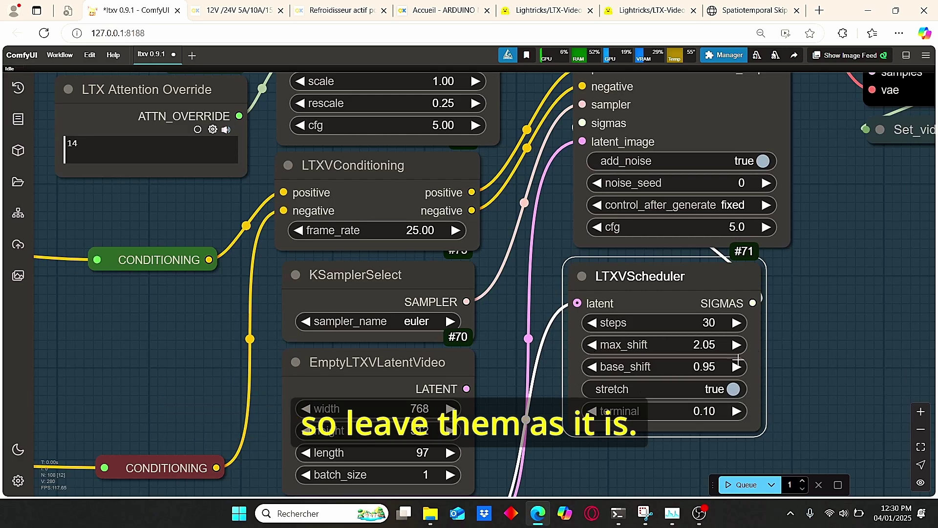
{"action": "left_click_drag", "start_coordinate": [658, 298], "coordinate": [645, 301]}
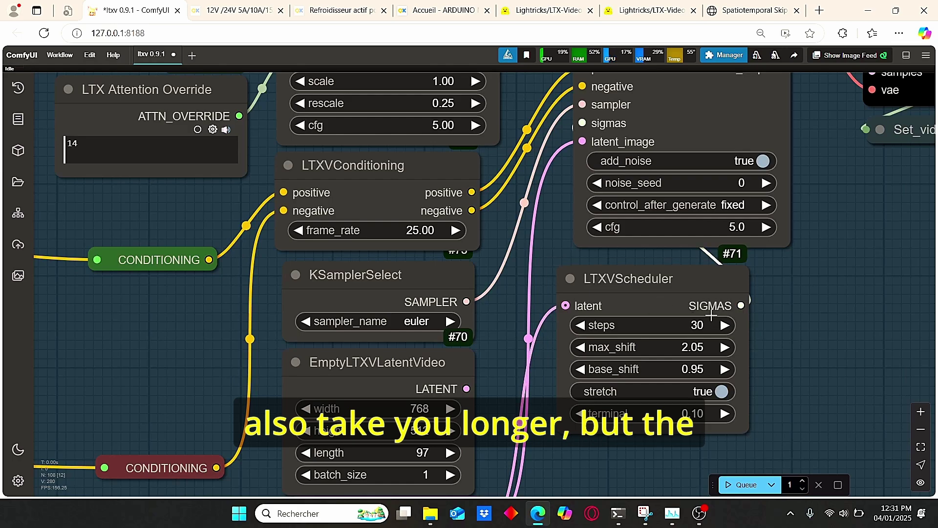
{"action": "left_click_drag", "start_coordinate": [687, 287], "coordinate": [691, 281]}
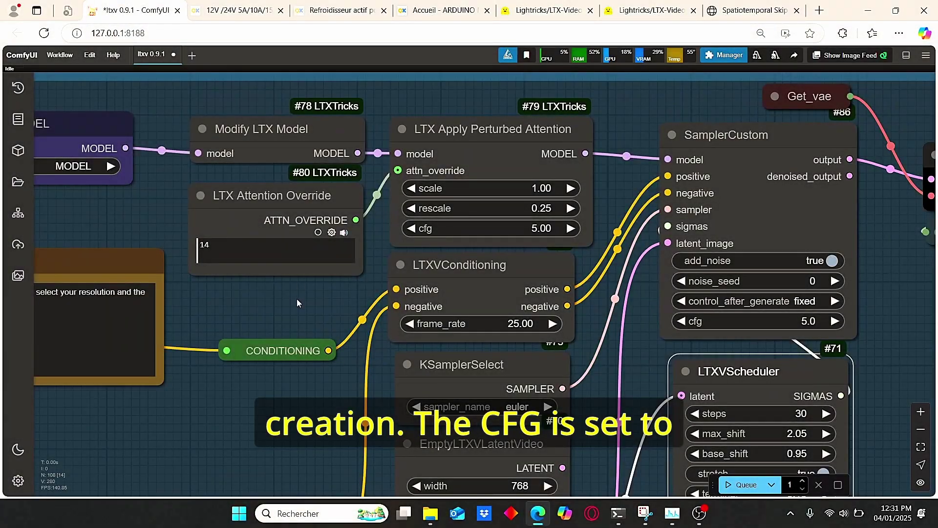
Examine the noise_seed, control_after_generate and cfg settings of the SamplerCustom node.
{"action": "left_click_drag", "start_coordinate": [297, 300], "coordinate": [347, 331]}
{"action": "scroll", "coordinate": [374, 338], "scroll_direction": "down", "scroll_amount": 3}
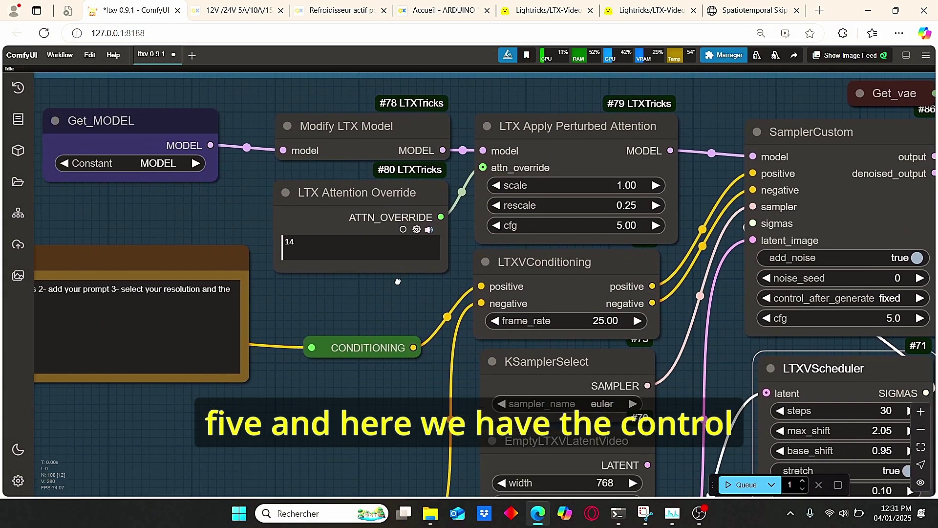
{"action": "scroll", "coordinate": [667, 321], "scroll_direction": "right", "scroll_amount": 3}
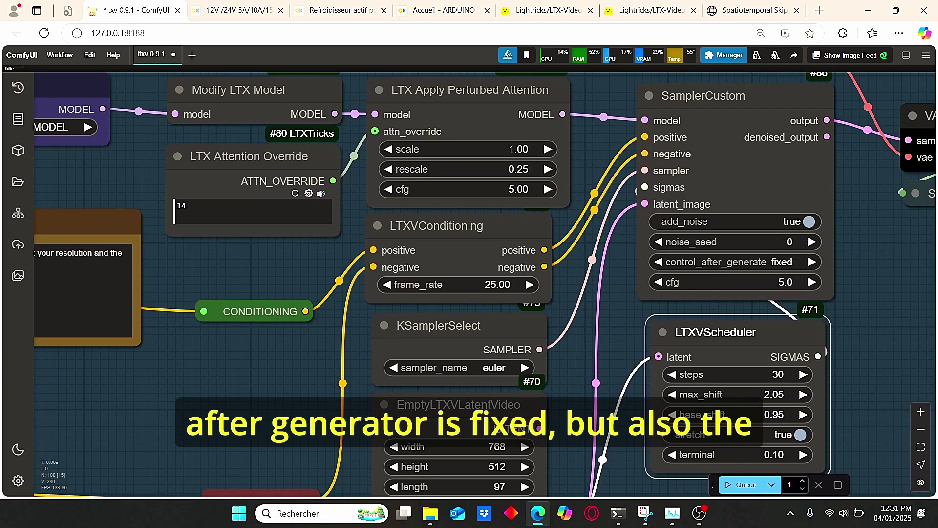
{"action": "scroll", "coordinate": [699, 265], "scroll_direction": "up", "scroll_amount": 5}
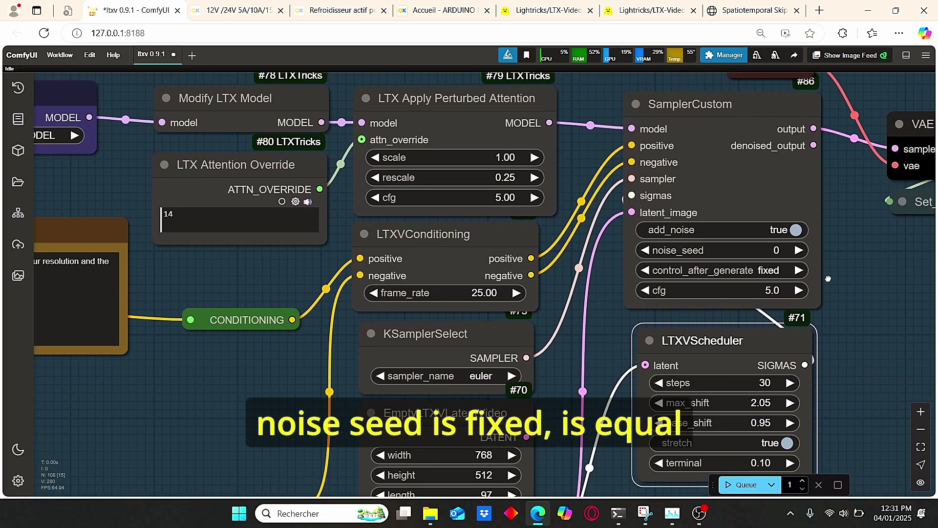
{"action": "scroll", "coordinate": [699, 274], "scroll_direction": "down", "scroll_amount": 3}
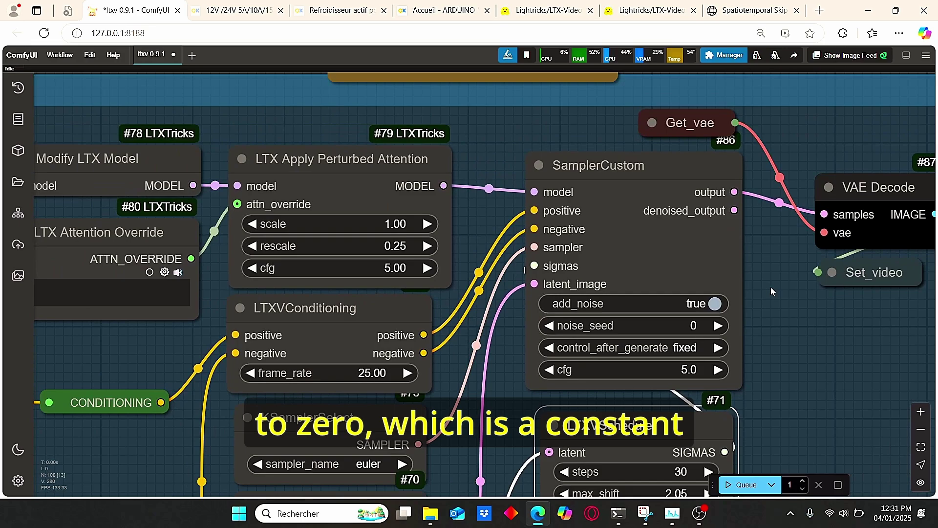
{"action": "left_click_drag", "start_coordinate": [772, 288], "coordinate": [695, 291]}
{"action": "scroll", "coordinate": [696, 290], "scroll_direction": "down", "scroll_amount": 1}
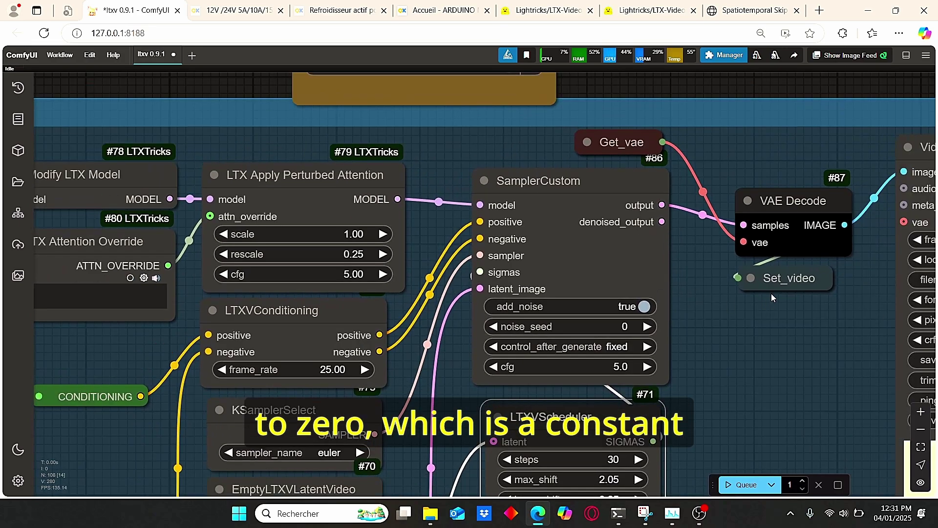
Follow the sampler output through the VAE Decode node and review the Video Combine node's settings.
{"action": "scroll", "coordinate": [758, 358], "scroll_direction": "down", "scroll_amount": 3}
{"action": "scroll", "coordinate": [664, 279], "scroll_direction": "up", "scroll_amount": 3}
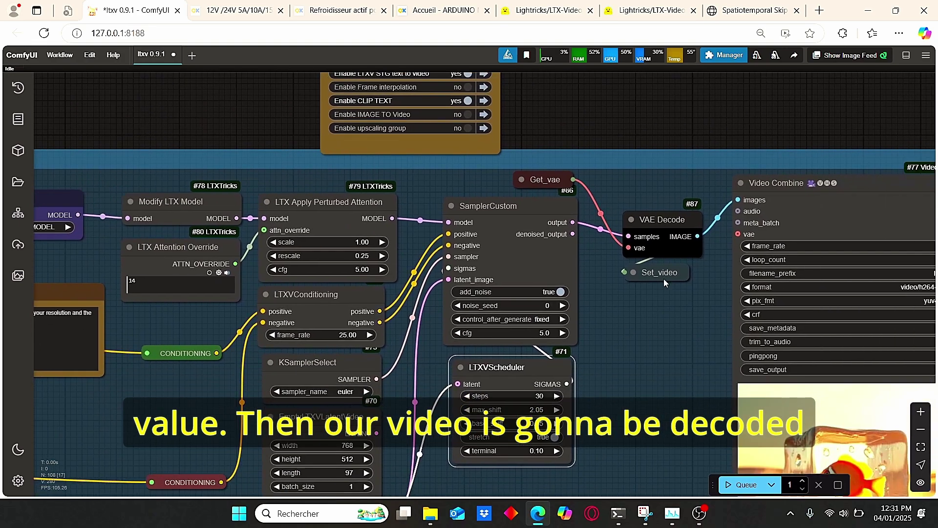
{"action": "left_click_drag", "start_coordinate": [670, 337], "coordinate": [577, 294]}
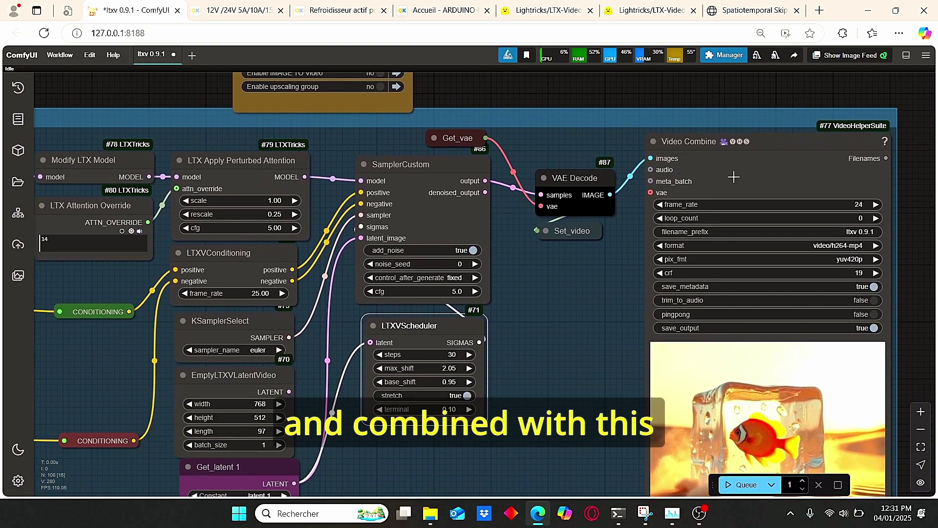
{"action": "scroll", "coordinate": [529, 361], "scroll_direction": "down", "scroll_amount": 1}
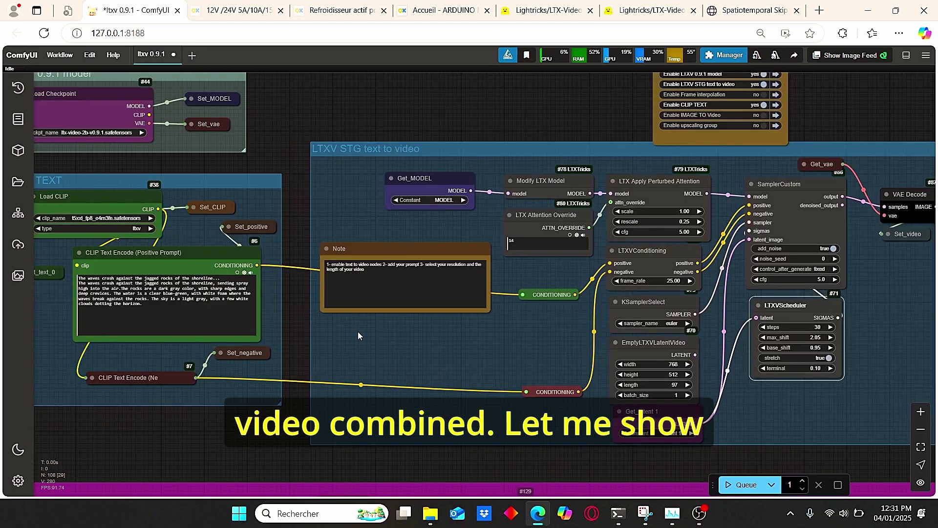
Connect the EmptyLTXVLatentVideo node's LATENT output to SamplerCustom's latent_image and LTXVScheduler's latent inputs, replacing the Get_latent 1 links.
{"action": "left_click_drag", "start_coordinate": [358, 332], "coordinate": [473, 339]}
{"action": "left_click_drag", "start_coordinate": [605, 345], "coordinate": [438, 334]}
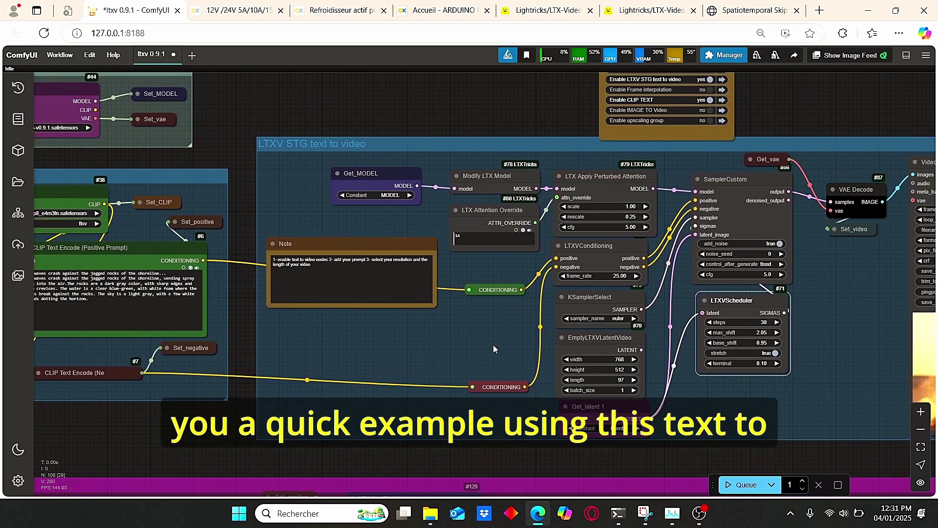
{"action": "scroll", "coordinate": [510, 348], "scroll_direction": "up", "scroll_amount": 6}
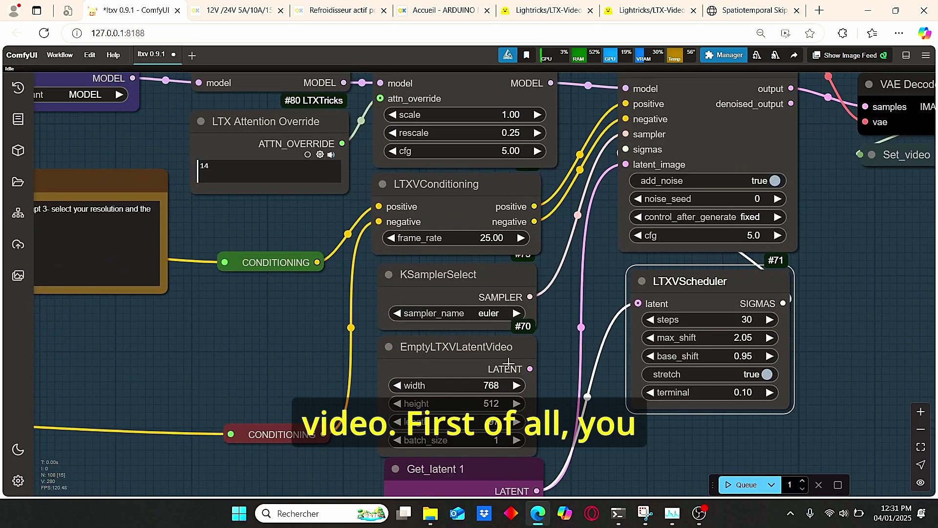
{"action": "left_click_drag", "start_coordinate": [530, 368], "coordinate": [638, 303]}
{"action": "scroll", "coordinate": [589, 352], "scroll_direction": "down", "scroll_amount": 4}
{"action": "left_click_drag", "start_coordinate": [100, 349], "coordinate": [312, 307]}
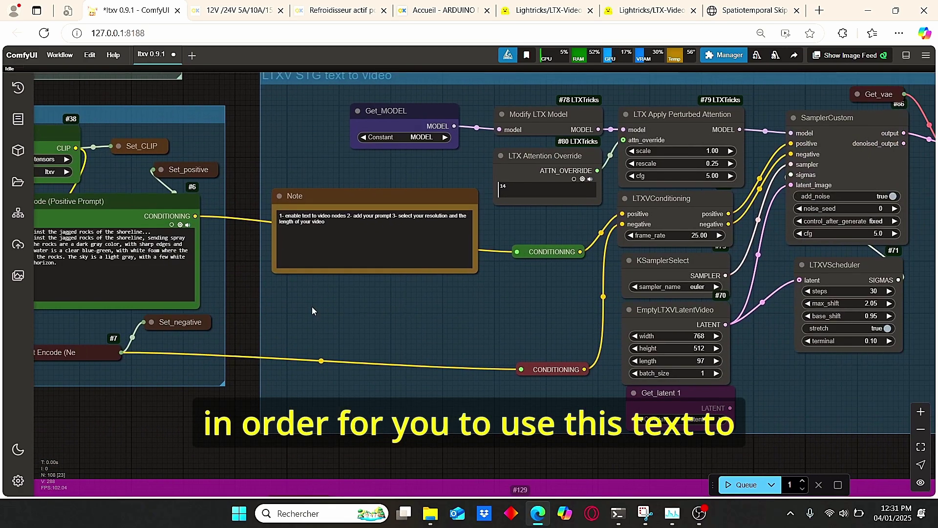
Look at the Get_latent 1 node and the image-to-video group whose latent it receives.
{"action": "left_click_drag", "start_coordinate": [445, 327], "coordinate": [192, 218]}
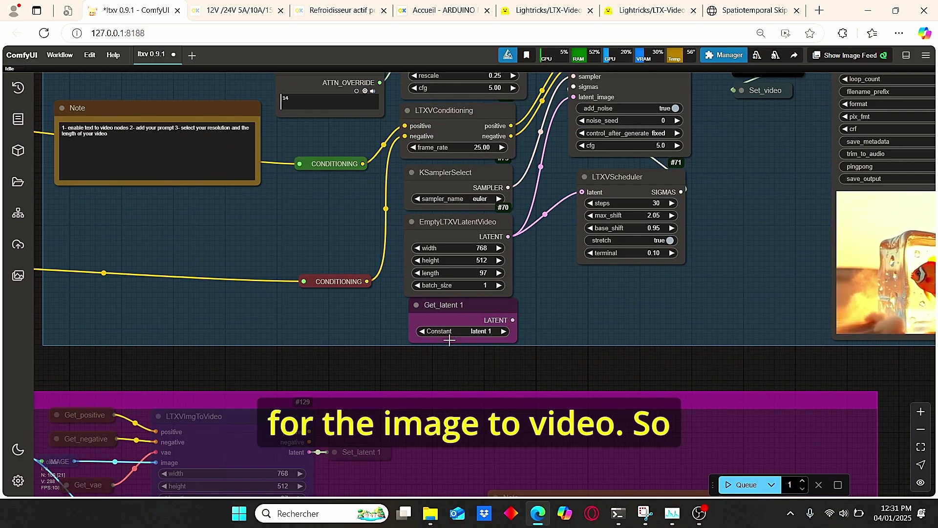
{"action": "left_click_drag", "start_coordinate": [345, 355], "coordinate": [542, 376]}
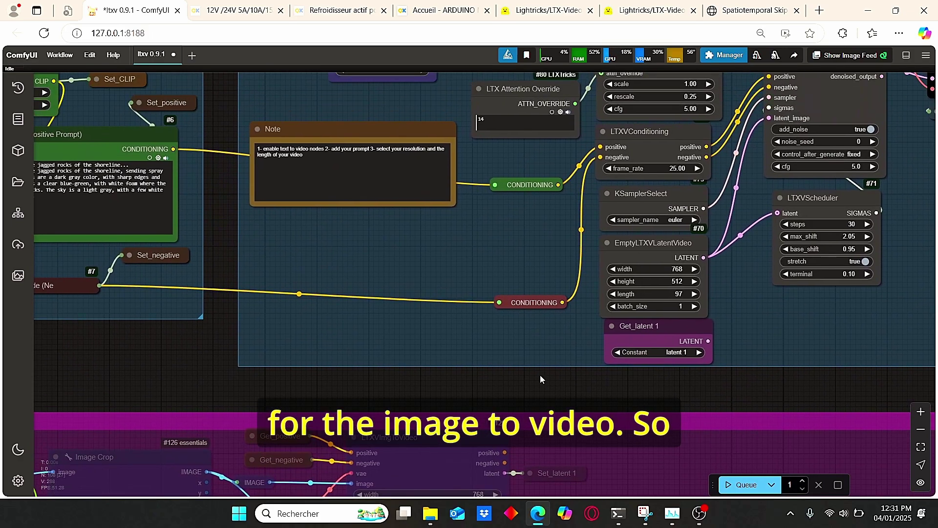
{"action": "scroll", "coordinate": [541, 371], "scroll_direction": "down", "scroll_amount": 3}
{"action": "left_click_drag", "start_coordinate": [370, 376], "coordinate": [413, 403]}
Examine the Load CLIP node and the shoreline waves text in the CLIP Text Encode (Positive Prompt) node.
{"action": "scroll", "coordinate": [313, 374], "scroll_direction": "up", "scroll_amount": 3}
{"action": "left_click_drag", "start_coordinate": [362, 273], "coordinate": [554, 371]}
{"action": "scroll", "coordinate": [239, 266], "scroll_direction": "up", "scroll_amount": 2}
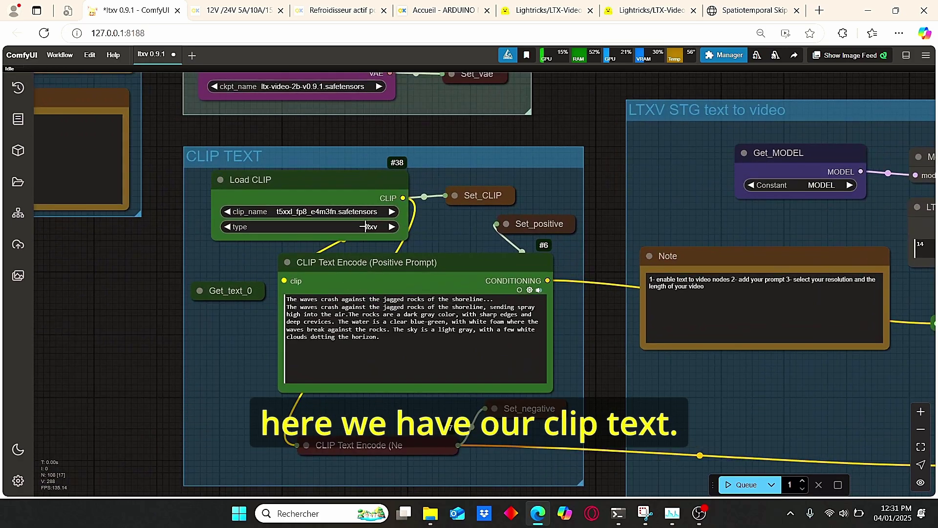
{"action": "left_click", "coordinate": [334, 352]}
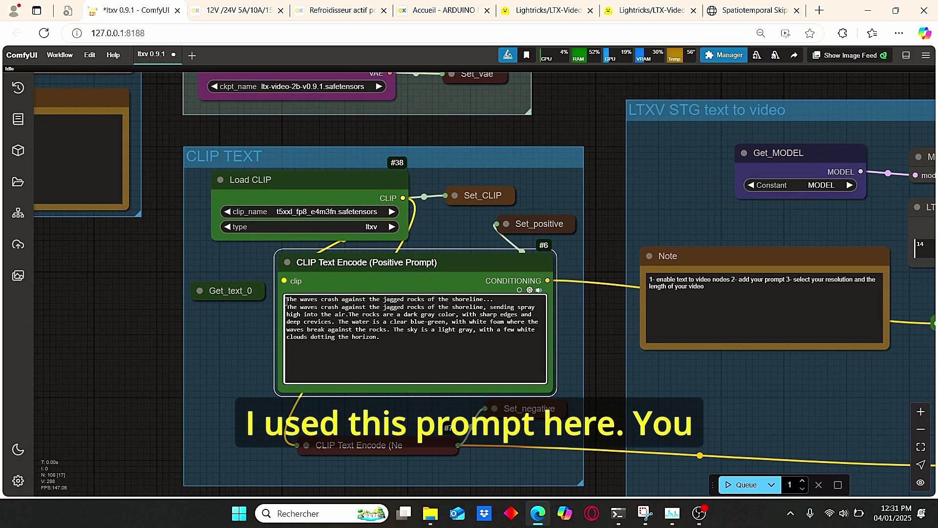
Look over the prompt notes placed beside the LTXV 0.9.1 model and CLIP TEXT groups.
{"action": "left_click", "coordinate": [158, 330]}
{"action": "scroll", "coordinate": [157, 330], "scroll_direction": "down", "scroll_amount": 4}
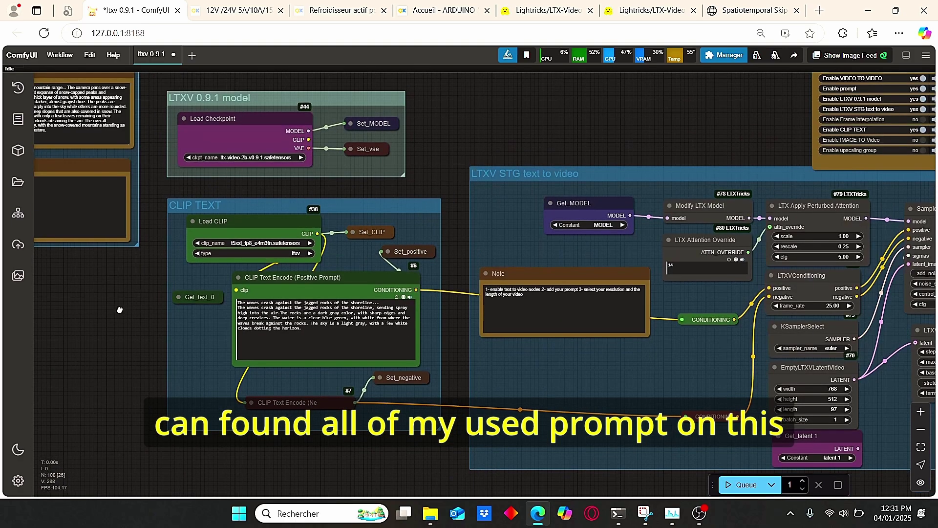
{"action": "left_click_drag", "start_coordinate": [119, 310], "coordinate": [532, 310]}
{"action": "scroll", "coordinate": [390, 277], "scroll_direction": "down", "scroll_amount": 1}
{"action": "left_click_drag", "start_coordinate": [367, 355], "coordinate": [357, 412]}
{"action": "scroll", "coordinate": [357, 412], "scroll_direction": "up", "scroll_amount": 4}
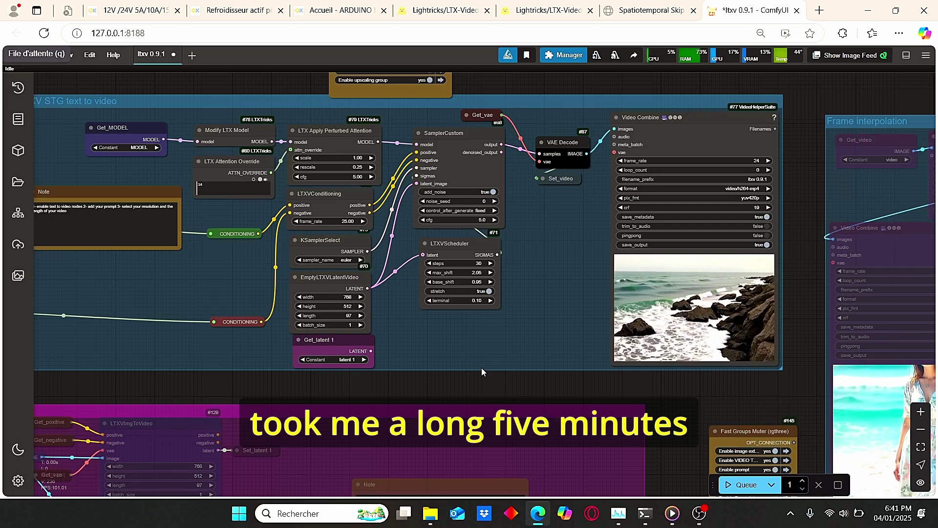
Review the generated shoreline video in Video Combine and check the resolution set in the EmptyLTXVLatentVideo node.
{"action": "scroll", "coordinate": [743, 320], "scroll_direction": "up", "scroll_amount": 2}
{"action": "scroll", "coordinate": [684, 308], "scroll_direction": "down", "scroll_amount": 2}
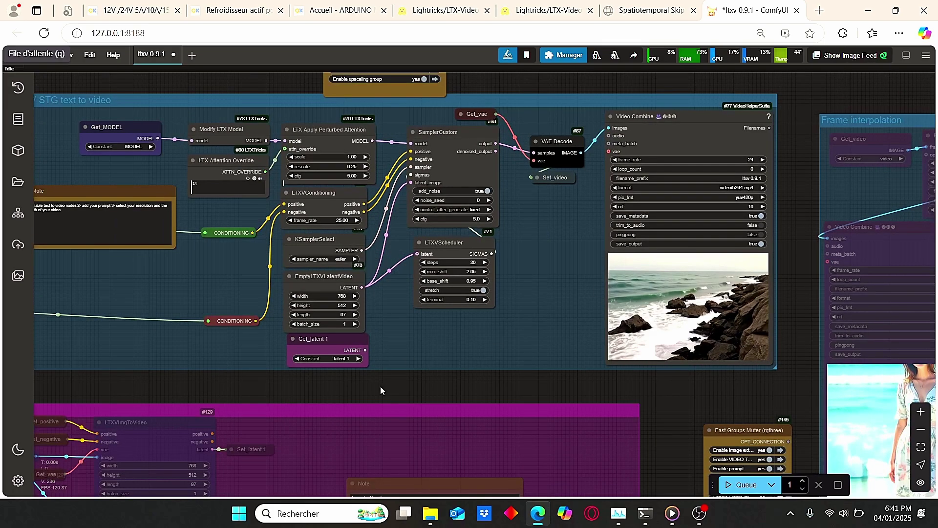
{"action": "scroll", "coordinate": [391, 380], "scroll_direction": "up", "scroll_amount": 6}
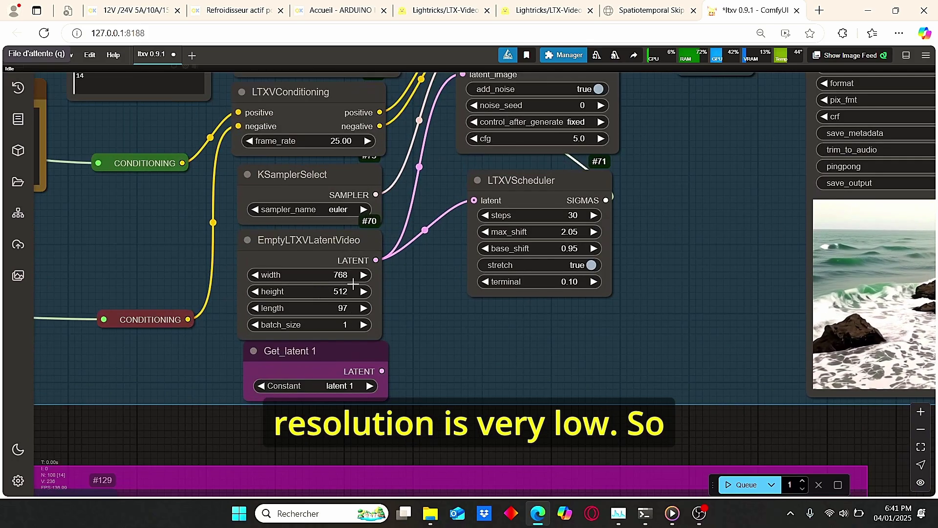
{"action": "scroll", "coordinate": [353, 284], "scroll_direction": "down", "scroll_amount": 5}
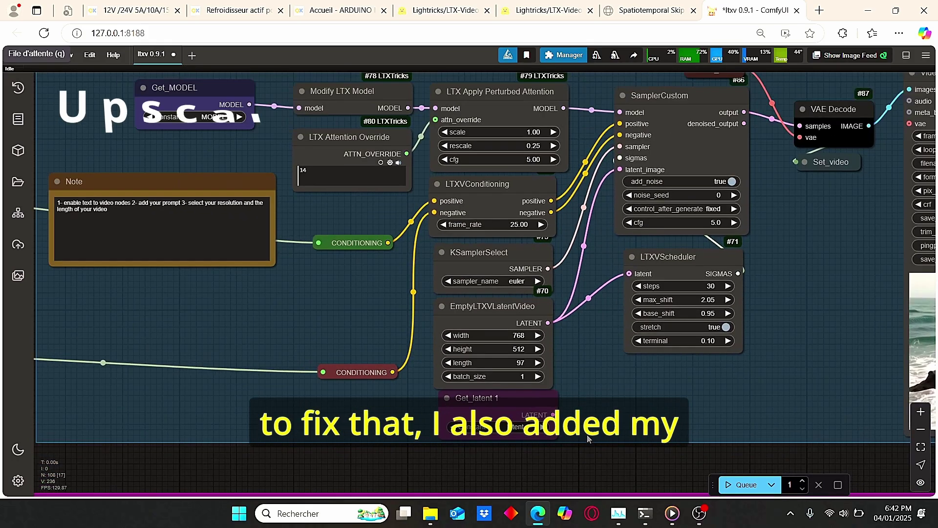
Look over the nodes of the upscaling group below the image-to-video group.
{"action": "scroll", "coordinate": [587, 435], "scroll_direction": "down", "scroll_amount": 8}
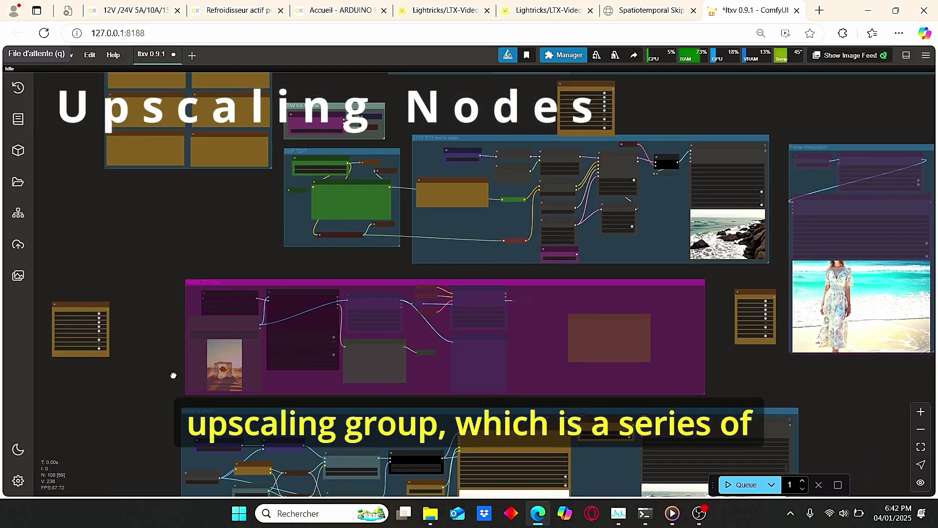
{"action": "left_click_drag", "start_coordinate": [173, 375], "coordinate": [343, 205]}
{"action": "scroll", "coordinate": [291, 266], "scroll_direction": "up", "scroll_amount": 9}
{"action": "scroll", "coordinate": [347, 297], "scroll_direction": "down", "scroll_amount": 1}
{"action": "left_click_drag", "start_coordinate": [347, 294], "coordinate": [152, 232]}
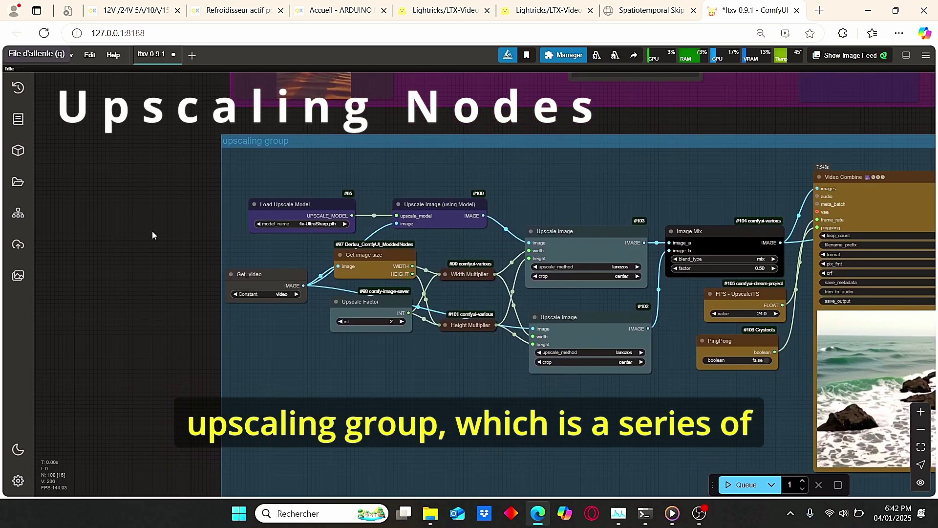
Look over the upscaling group from the Get_video and Load Upscale Model nodes through to the final Video Combine nodes.
{"action": "scroll", "coordinate": [163, 239], "scroll_direction": "down", "scroll_amount": 2}
{"action": "scroll", "coordinate": [201, 262], "scroll_direction": "down", "scroll_amount": 1}
{"action": "left_click_drag", "start_coordinate": [203, 266], "coordinate": [95, 255]}
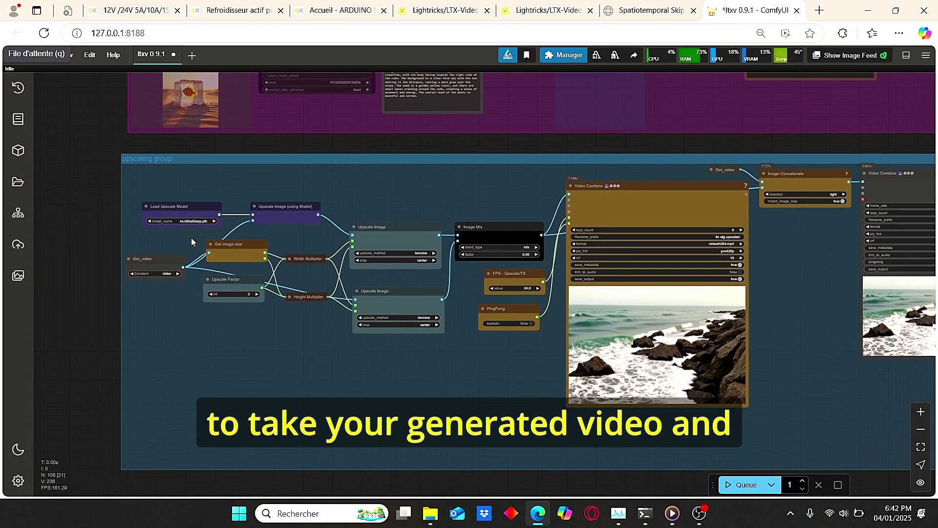
{"action": "left_click_drag", "start_coordinate": [665, 160], "coordinate": [559, 166]}
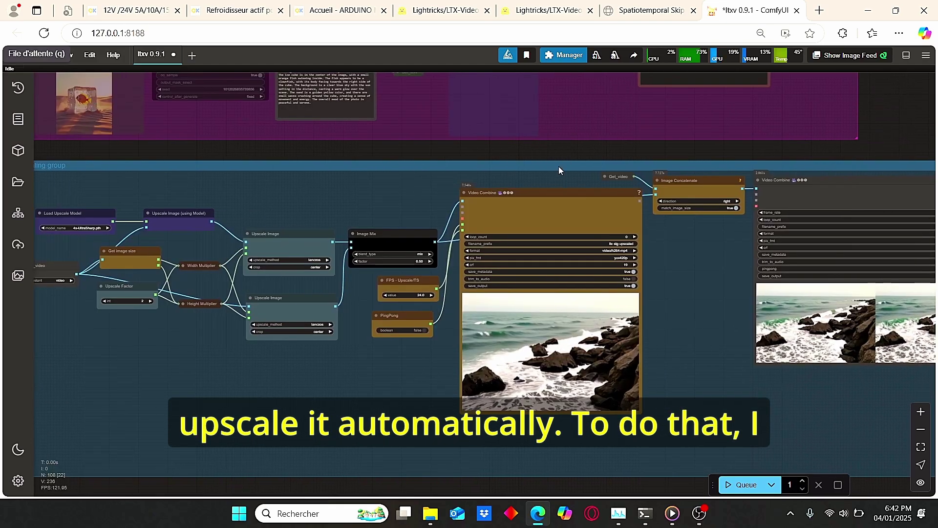
{"action": "scroll", "coordinate": [401, 171], "scroll_direction": "up", "scroll_amount": 2}
{"action": "scroll", "coordinate": [317, 229], "scroll_direction": "up", "scroll_amount": 2}
{"action": "scroll", "coordinate": [196, 303], "scroll_direction": "up", "scroll_amount": 3}
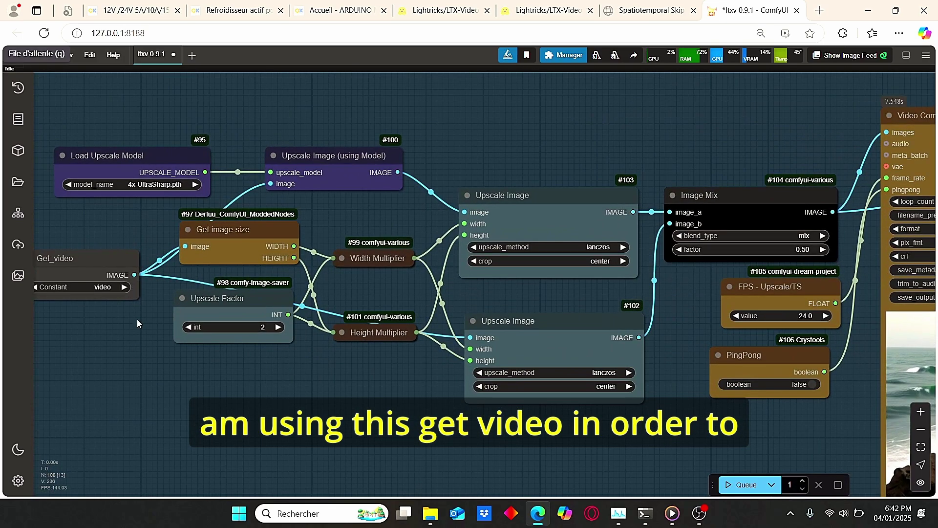
{"action": "left_click_drag", "start_coordinate": [137, 323], "coordinate": [257, 325]}
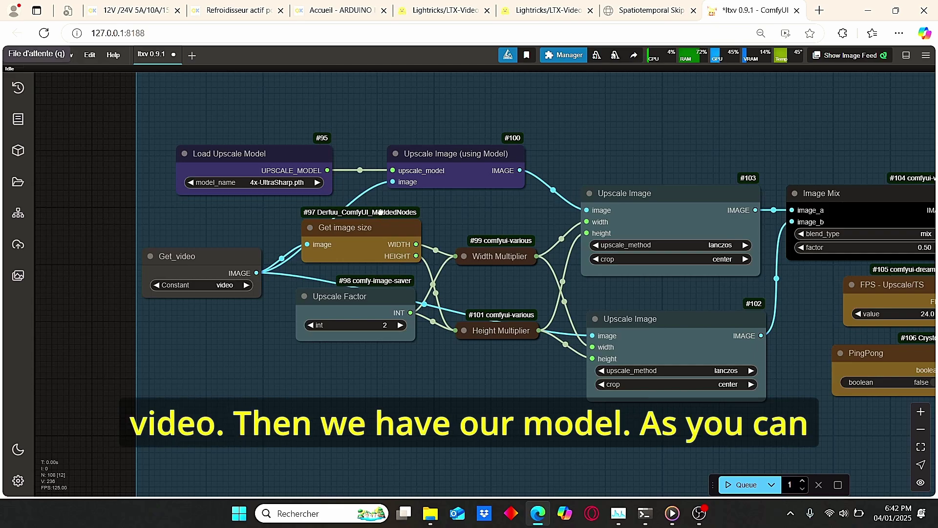
Move the Load Upscale Model node slightly upward and select 4x-UltraSharp.pth as its model.
{"action": "left_click_drag", "start_coordinate": [381, 212], "coordinate": [380, 218]}
{"action": "left_click_drag", "start_coordinate": [268, 168], "coordinate": [329, 134]}
{"action": "scroll", "coordinate": [321, 125], "scroll_direction": "up", "scroll_amount": 2}
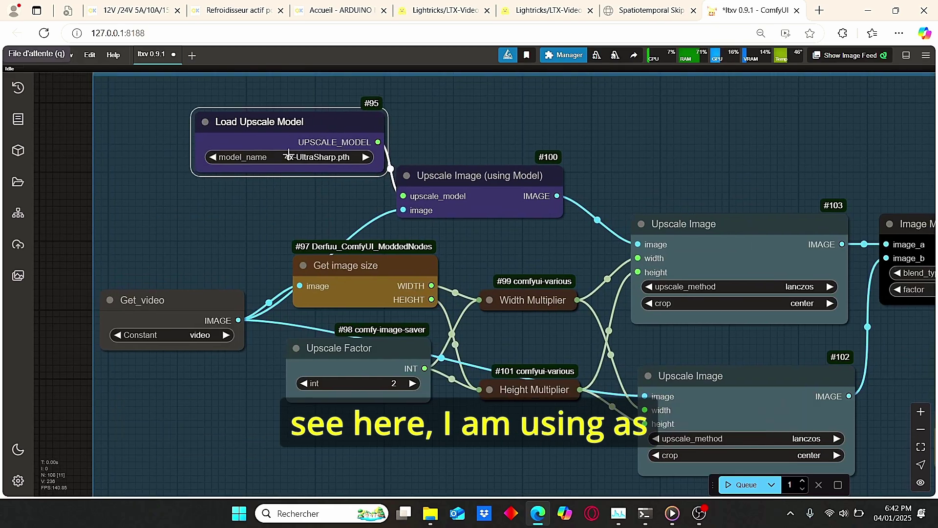
{"action": "left_click", "coordinate": [336, 164]}
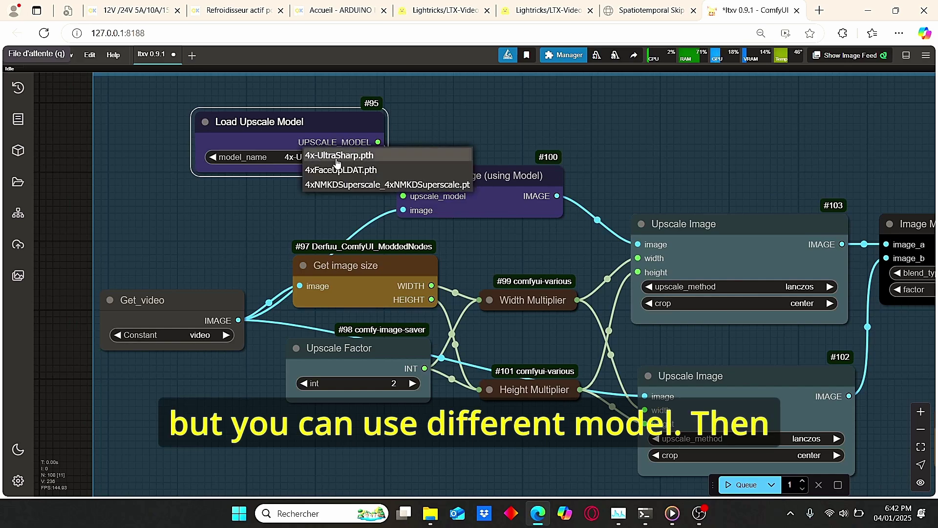
{"action": "left_click", "coordinate": [337, 163]}
Move the Upscale Factor node down a little, further below Get image size and level with the Height Multiplier.
{"action": "left_click_drag", "start_coordinate": [542, 271], "coordinate": [501, 242]}
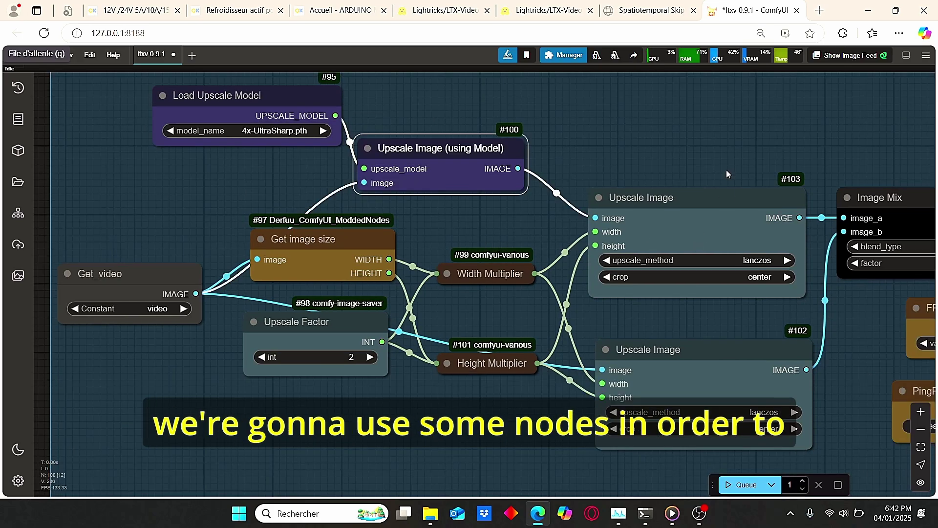
{"action": "left_click_drag", "start_coordinate": [727, 169], "coordinate": [644, 142]}
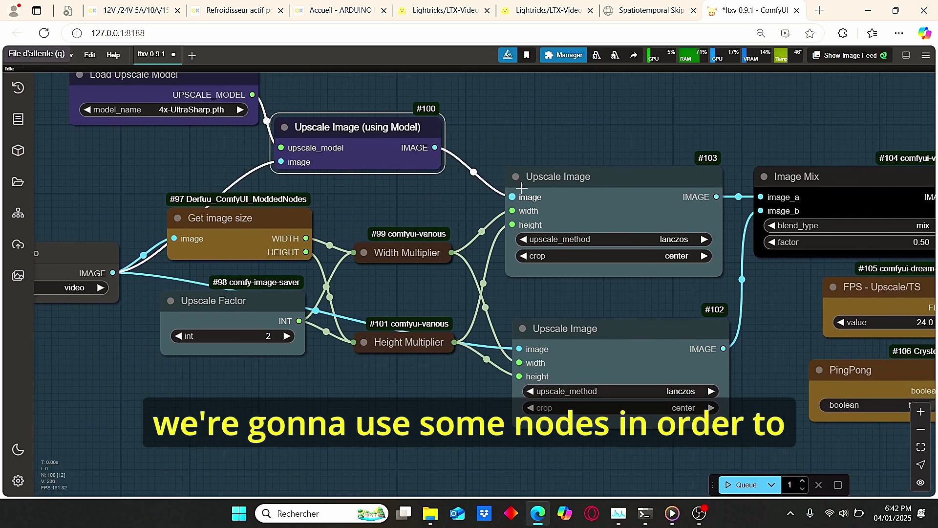
{"action": "left_click_drag", "start_coordinate": [629, 300], "coordinate": [586, 306]}
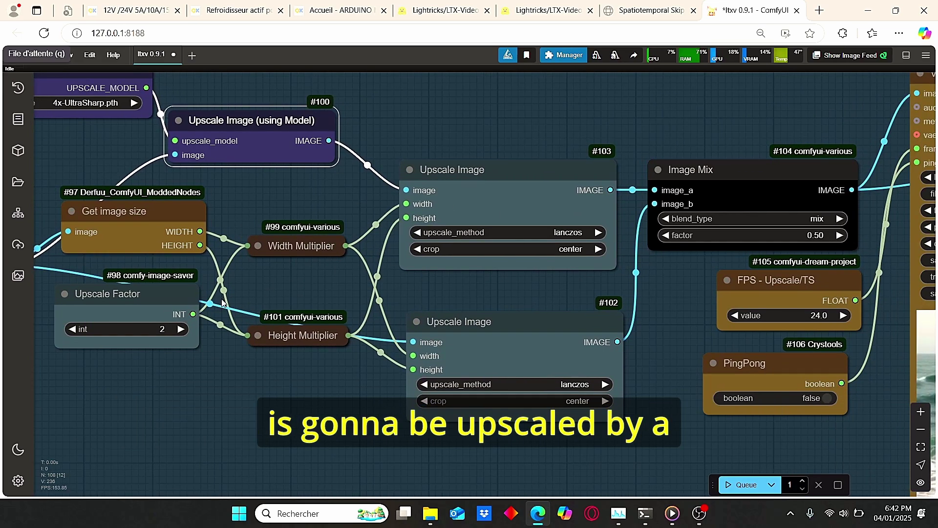
{"action": "left_click_drag", "start_coordinate": [202, 389], "coordinate": [351, 365]}
{"action": "scroll", "coordinate": [351, 364], "scroll_direction": "up", "scroll_amount": 2}
{"action": "left_click_drag", "start_coordinate": [298, 254], "coordinate": [301, 297]}
{"action": "scroll", "coordinate": [316, 357], "scroll_direction": "up", "scroll_amount": 1}
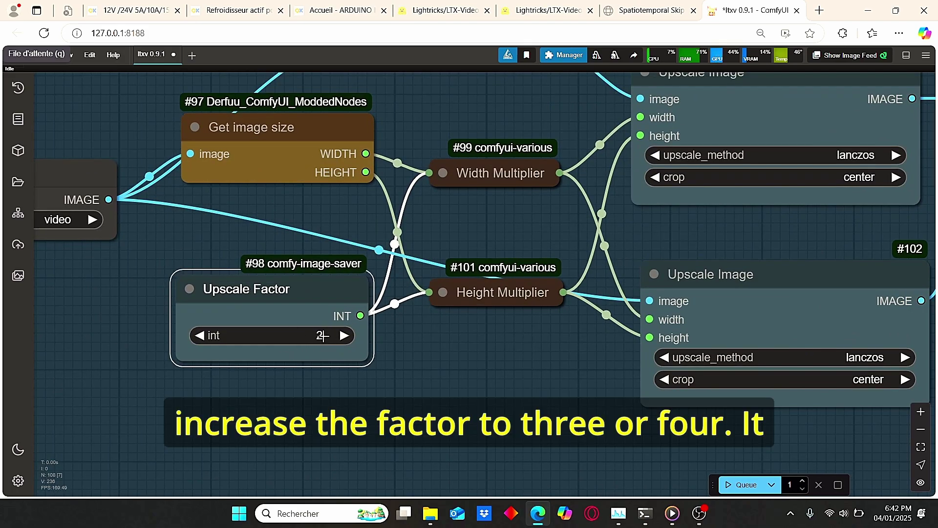
Examine the Image Mix, FPS - Upscale/TS and PingPong nodes and their connections to Video Combine.
{"action": "scroll", "coordinate": [373, 353], "scroll_direction": "down", "scroll_amount": 4}
{"action": "left_click_drag", "start_coordinate": [659, 266], "coordinate": [500, 275]}
{"action": "left_click_drag", "start_coordinate": [667, 275], "coordinate": [457, 313]}
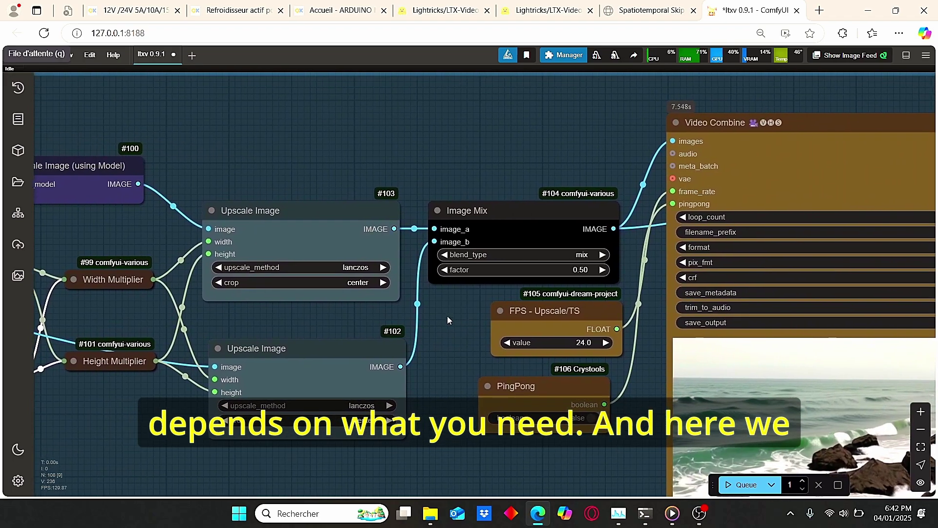
{"action": "scroll", "coordinate": [521, 335], "scroll_direction": "up", "scroll_amount": 5}
{"action": "left_click_drag", "start_coordinate": [521, 335], "coordinate": [476, 312]}
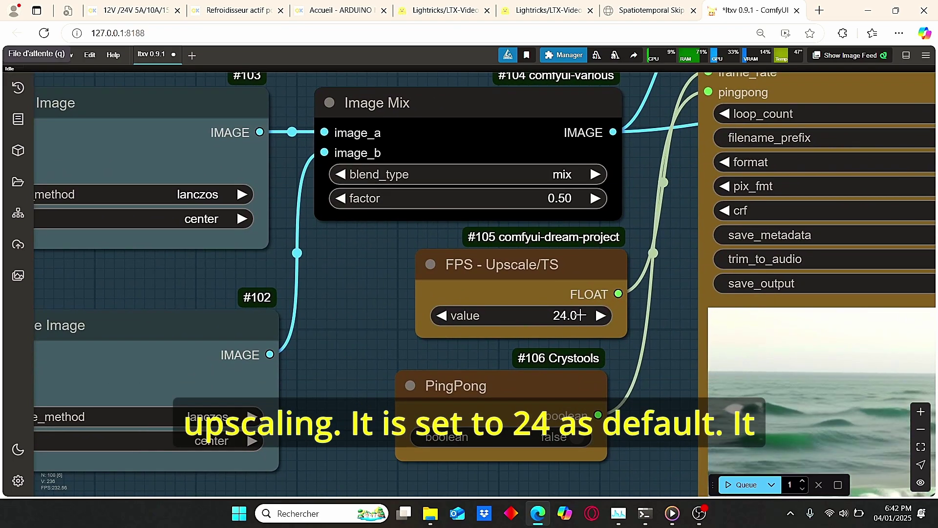
{"action": "scroll", "coordinate": [584, 313], "scroll_direction": "down", "scroll_amount": 5}
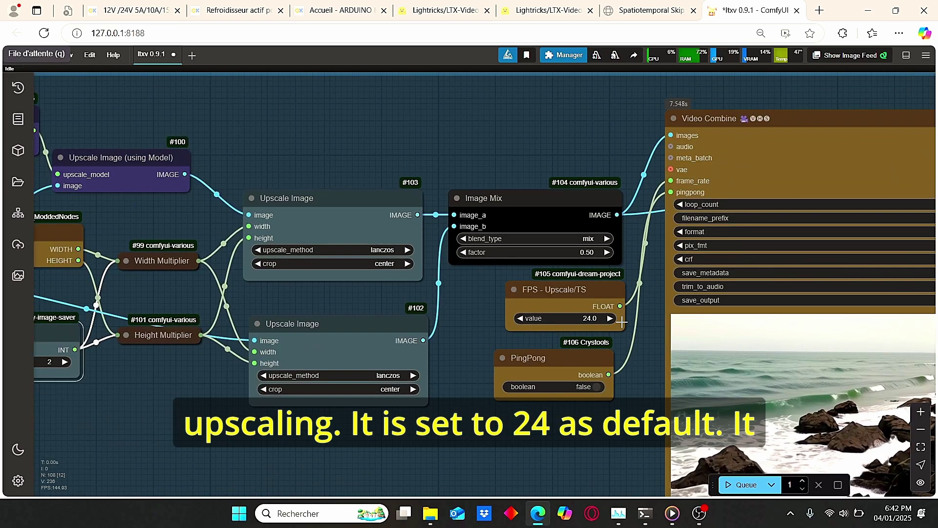
{"action": "scroll", "coordinate": [620, 308], "scroll_direction": "down", "scroll_amount": 2}
{"action": "left_click_drag", "start_coordinate": [714, 108], "coordinate": [634, 198]}
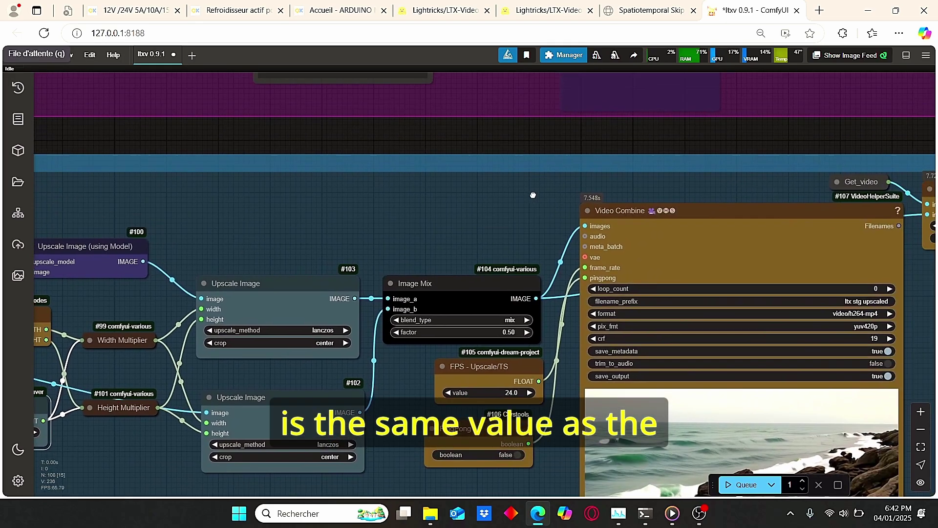
{"action": "scroll", "coordinate": [634, 195], "scroll_direction": "down", "scroll_amount": 4}
{"action": "left_click_drag", "start_coordinate": [706, 147], "coordinate": [641, 148]}
{"action": "scroll", "coordinate": [630, 177], "scroll_direction": "up", "scroll_amount": 3}
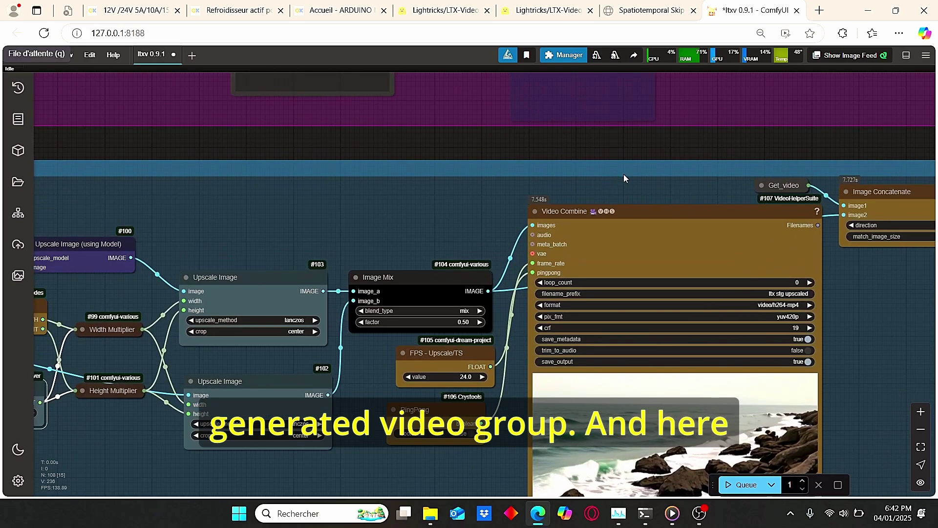
Review the upscaled shoreline video and the side-by-side comparison in the Video Combine node fed by Image Concatenate.
{"action": "scroll", "coordinate": [758, 145], "scroll_direction": "down", "scroll_amount": 1}
{"action": "left_click_drag", "start_coordinate": [863, 331], "coordinate": [703, 276]}
{"action": "left_click_drag", "start_coordinate": [685, 313], "coordinate": [697, 221]}
{"action": "scroll", "coordinate": [697, 222], "scroll_direction": "up", "scroll_amount": 5}
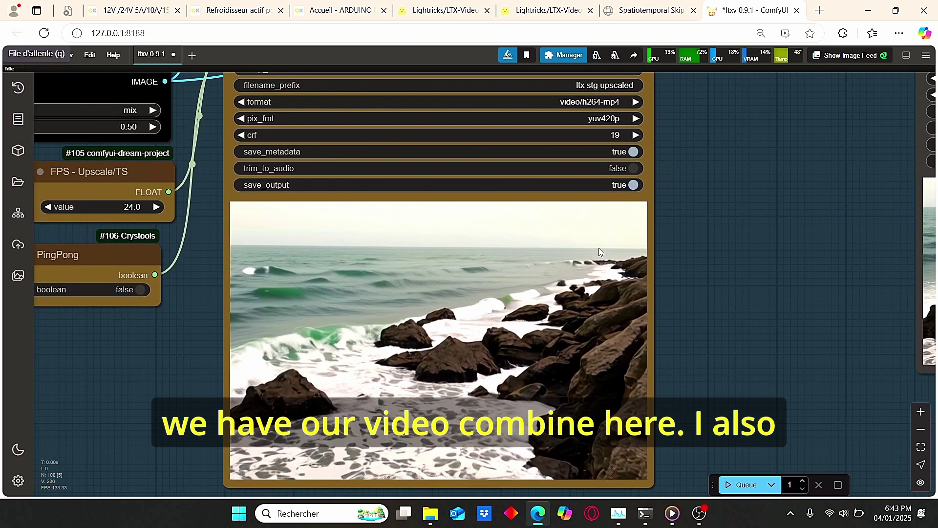
{"action": "scroll", "coordinate": [586, 291], "scroll_direction": "up", "scroll_amount": 5}
{"action": "scroll", "coordinate": [586, 294], "scroll_direction": "down", "scroll_amount": 5}
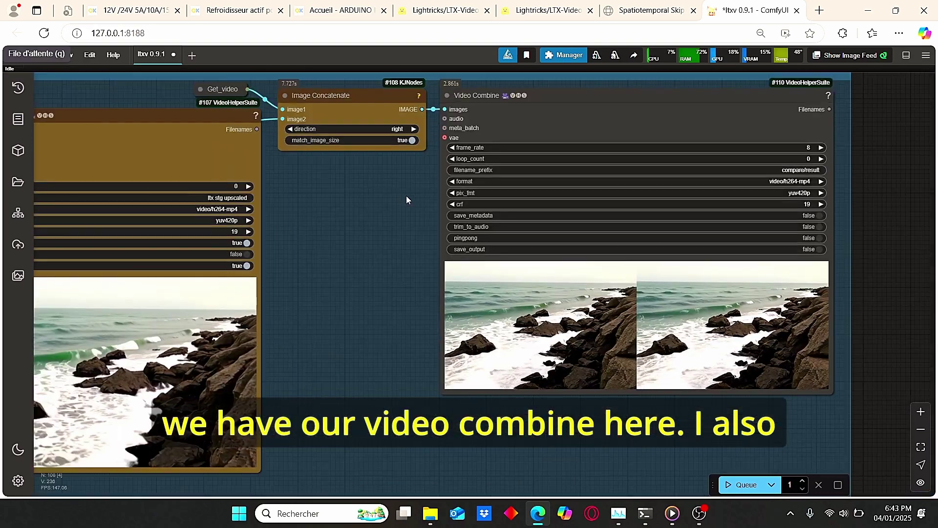
{"action": "scroll", "coordinate": [311, 215], "scroll_direction": "up", "scroll_amount": 1}
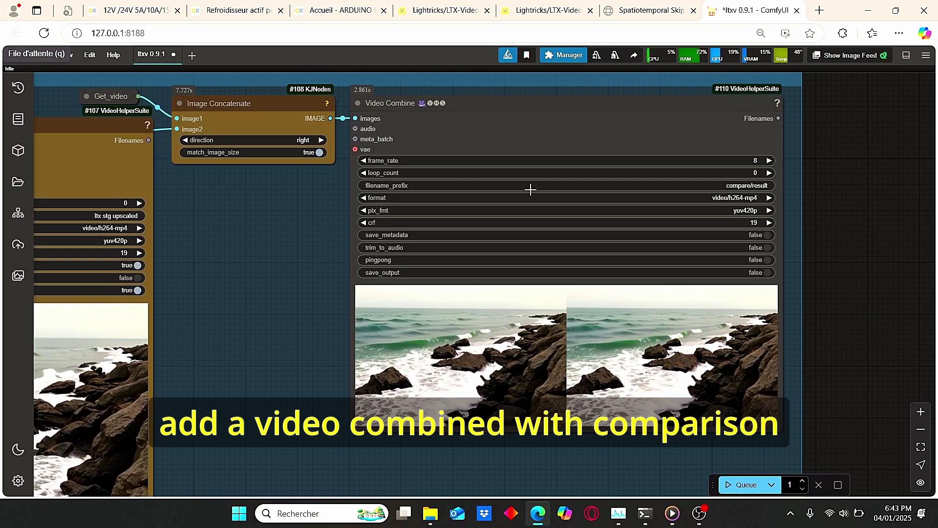
{"action": "scroll", "coordinate": [322, 333], "scroll_direction": "up", "scroll_amount": 1}
{"action": "left_click_drag", "start_coordinate": [273, 317], "coordinate": [242, 282]}
{"action": "mouse_move", "coordinate": [585, 263]}
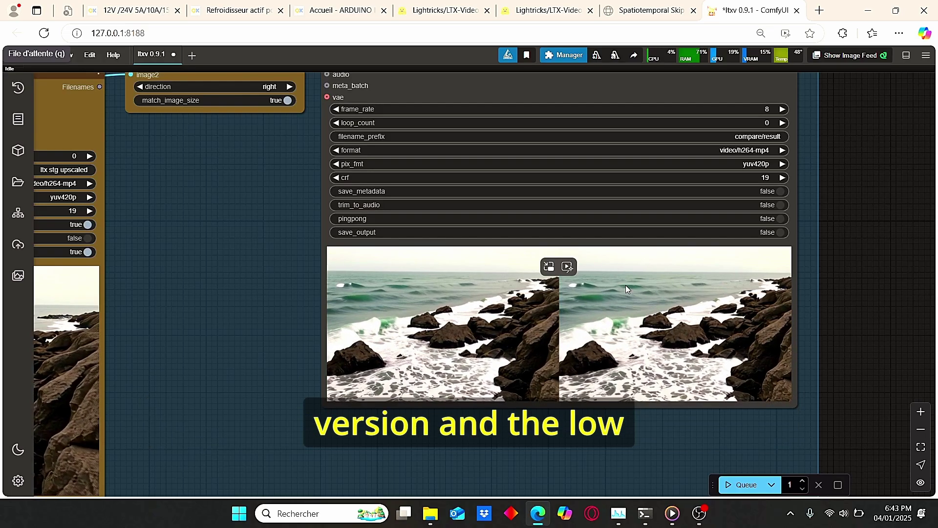
Enable the Frame interpolation group through the Fast Groups Muter node below the text-to-video group.
{"action": "scroll", "coordinate": [608, 292], "scroll_direction": "down", "scroll_amount": 5}
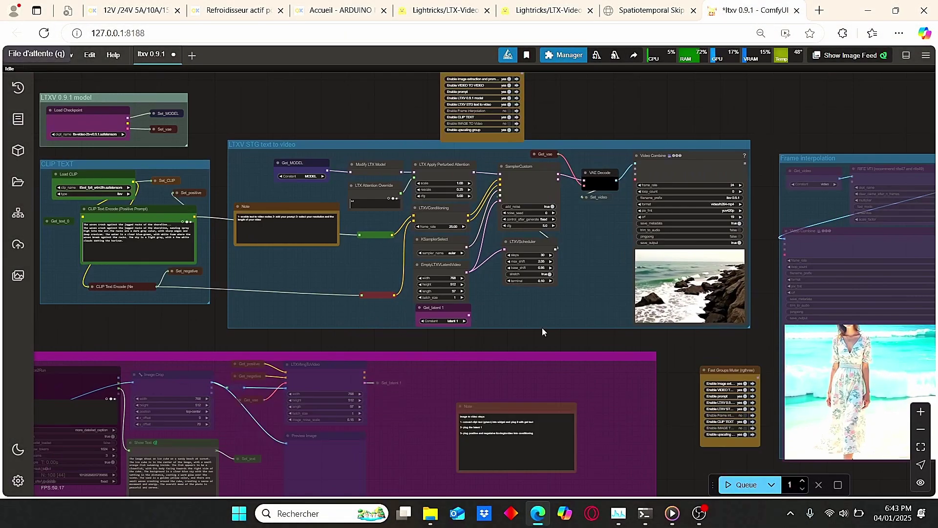
{"action": "scroll", "coordinate": [543, 328], "scroll_direction": "up", "scroll_amount": 2}
{"action": "left_click_drag", "start_coordinate": [712, 349], "coordinate": [268, 369]}
{"action": "scroll", "coordinate": [378, 194], "scroll_direction": "up", "scroll_amount": 4}
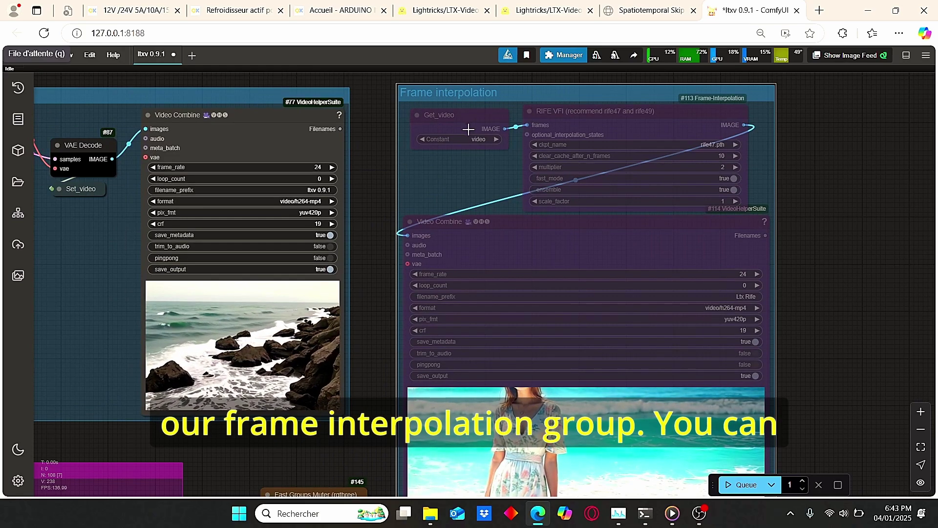
{"action": "scroll", "coordinate": [365, 197], "scroll_direction": "down", "scroll_amount": 5}
{"action": "scroll", "coordinate": [358, 361], "scroll_direction": "up", "scroll_amount": 4}
{"action": "left_click_drag", "start_coordinate": [357, 362], "coordinate": [375, 281]}
{"action": "scroll", "coordinate": [385, 198], "scroll_direction": "up", "scroll_amount": 4}
{"action": "left_click", "coordinate": [384, 242]}
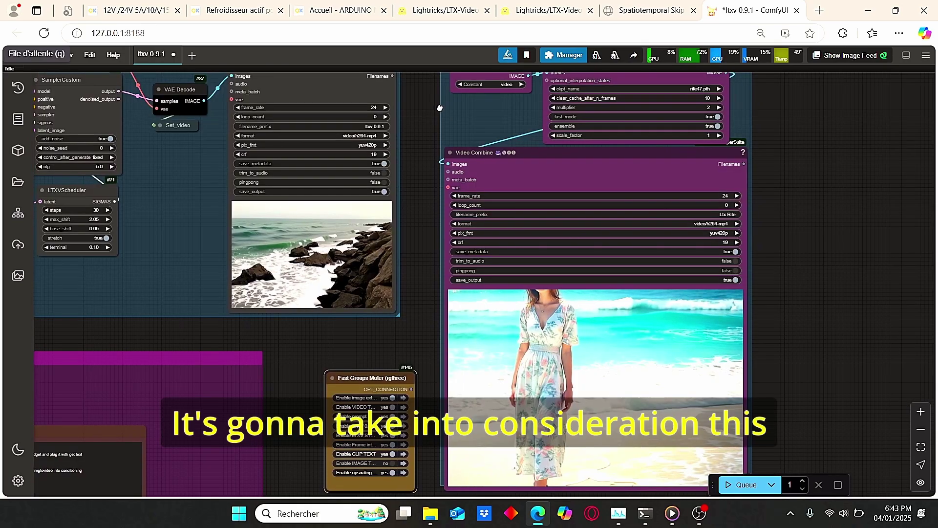
Look over the RIFE VFI and Video Combine nodes of the Frame interpolation group.
{"action": "left_click_drag", "start_coordinate": [436, 104], "coordinate": [446, 192]}
{"action": "scroll", "coordinate": [198, 125], "scroll_direction": "up", "scroll_amount": 2}
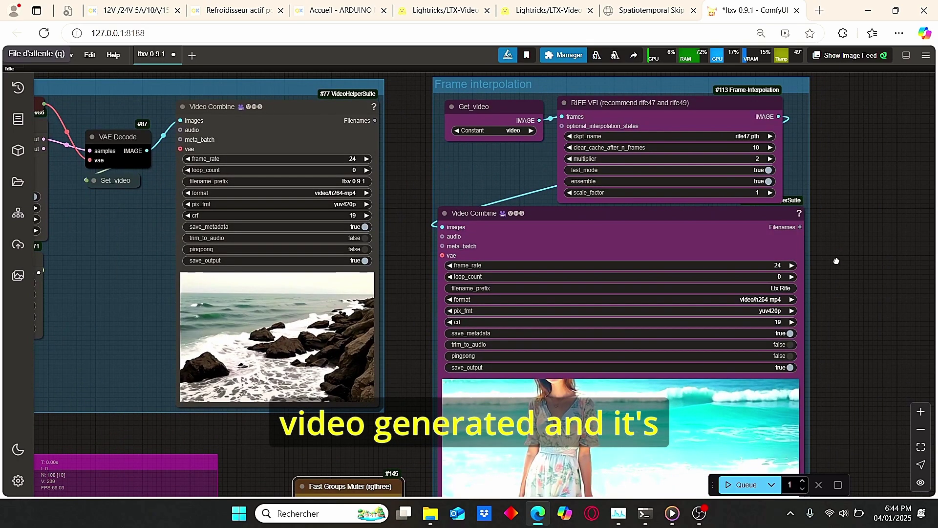
{"action": "left_click_drag", "start_coordinate": [476, 260], "coordinate": [402, 207]}
{"action": "left_click_drag", "start_coordinate": [855, 334], "coordinate": [838, 241]}
{"action": "left_click", "coordinate": [699, 391]}
{"action": "scroll", "coordinate": [832, 283], "scroll_direction": "down", "scroll_amount": 2}
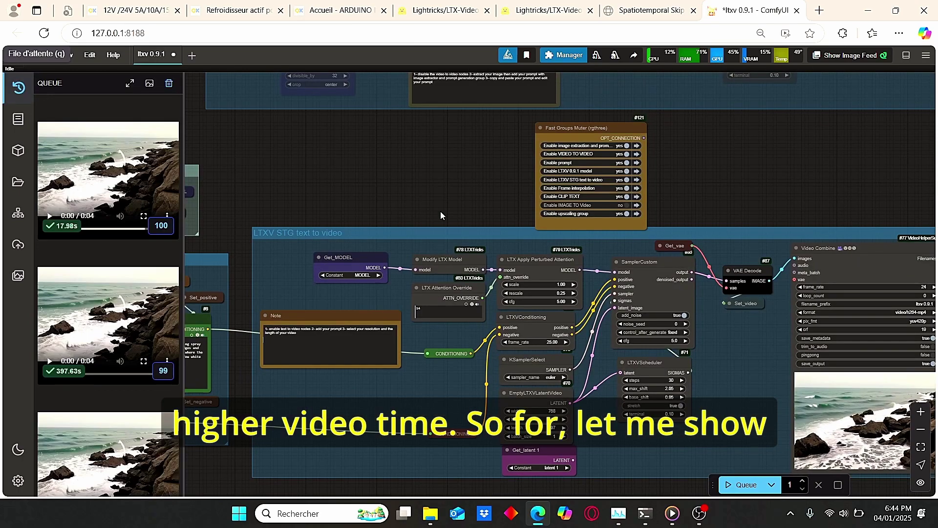
Review the generated shoreline clips in the queue history and look over the LTXV STG text to video group.
{"action": "scroll", "coordinate": [159, 228], "scroll_direction": "down", "scroll_amount": 1}
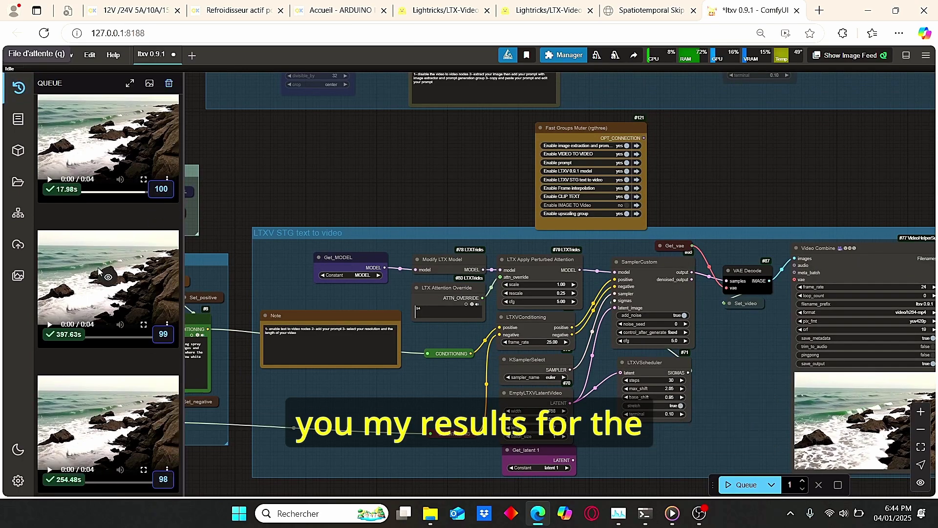
{"action": "left_click_drag", "start_coordinate": [440, 193], "coordinate": [414, 95]}
{"action": "left_click_drag", "start_coordinate": [344, 380], "coordinate": [313, 360]}
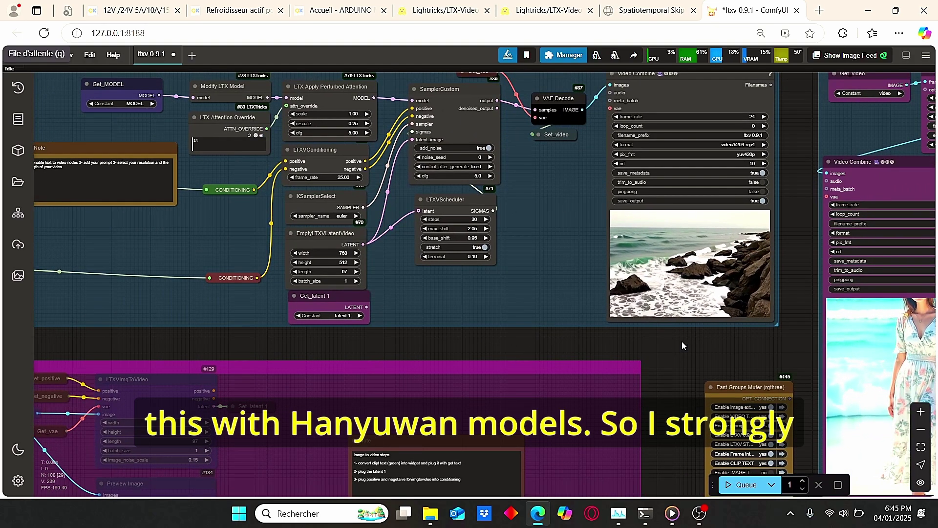
{"action": "scroll", "coordinate": [369, 340], "scroll_direction": "up", "scroll_amount": 3}
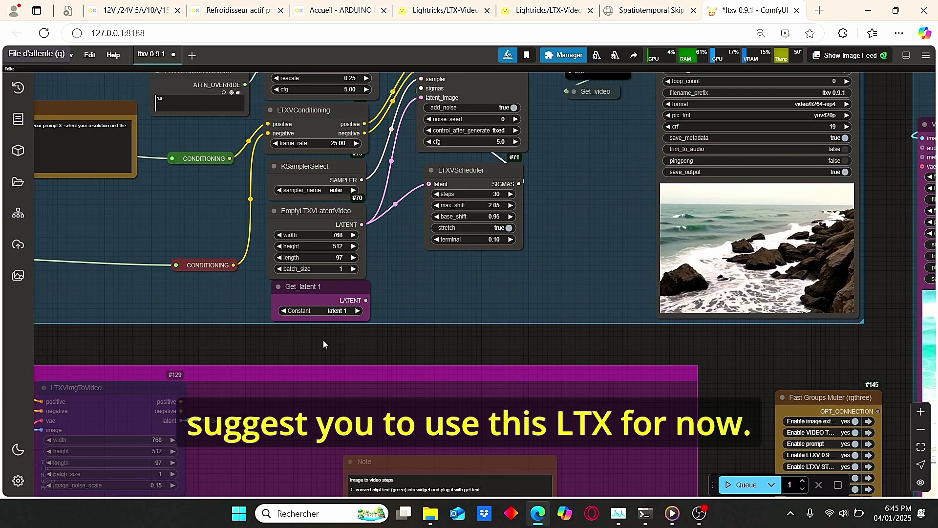
{"action": "scroll", "coordinate": [289, 347], "scroll_direction": "down", "scroll_amount": 3}
{"action": "left_click_drag", "start_coordinate": [264, 348], "coordinate": [456, 329]}
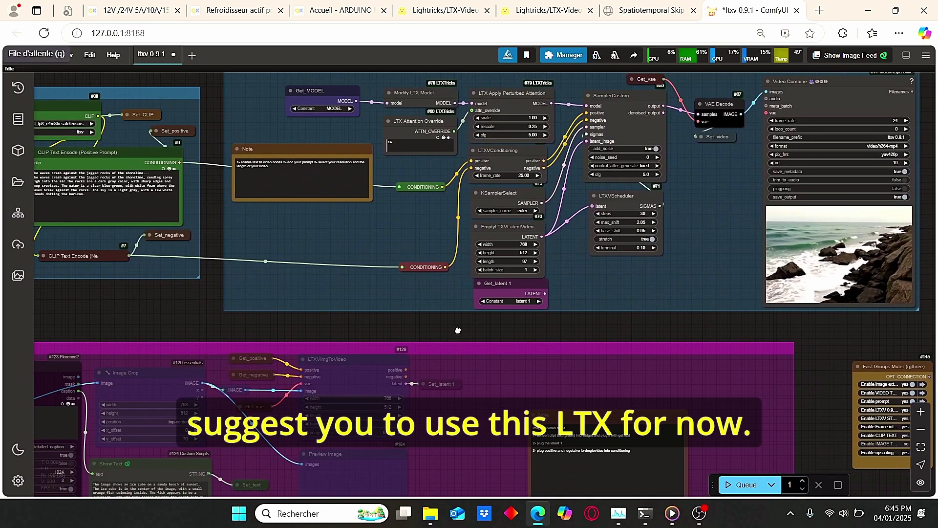
Examine the Load Image, Florence2ModelLoader and Florence2Run nodes of the IMAGE TO Video group.
{"action": "scroll", "coordinate": [372, 318], "scroll_direction": "down", "scroll_amount": 1}
{"action": "left_click_drag", "start_coordinate": [365, 300], "coordinate": [437, 285]}
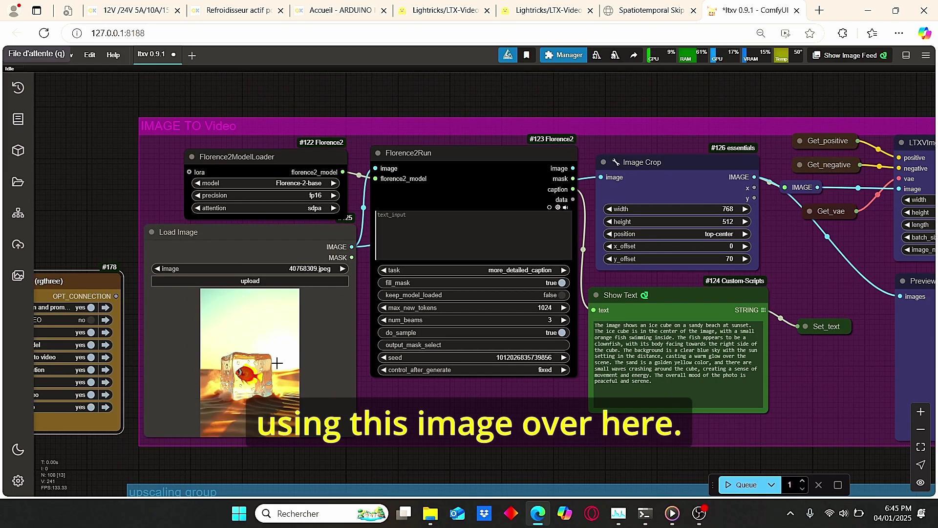
{"action": "scroll", "coordinate": [416, 184], "scroll_direction": "up", "scroll_amount": 2}
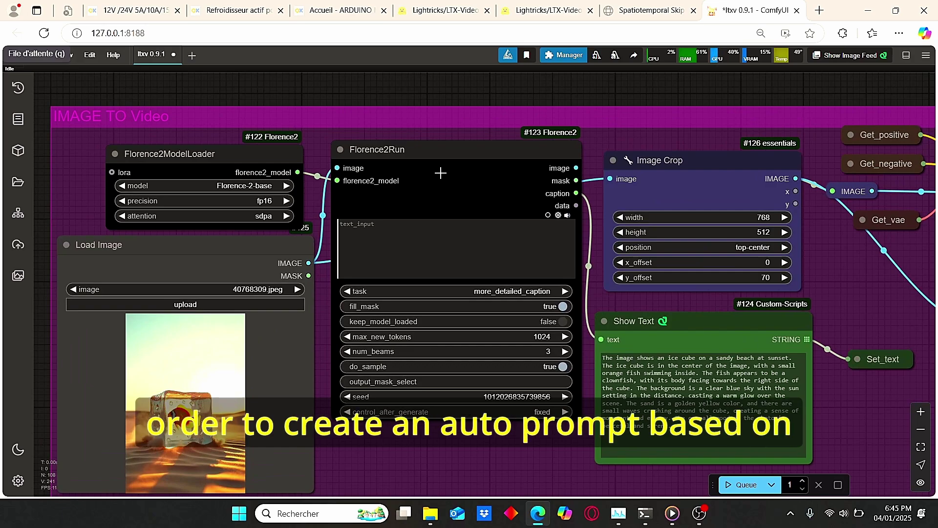
Check the resolution and y_offset settings of the Image Crop node and compare them with the LTXVImgToVideo node.
{"action": "left_click_drag", "start_coordinate": [724, 303], "coordinate": [424, 268]}
{"action": "scroll", "coordinate": [456, 218], "scroll_direction": "up", "scroll_amount": 2}
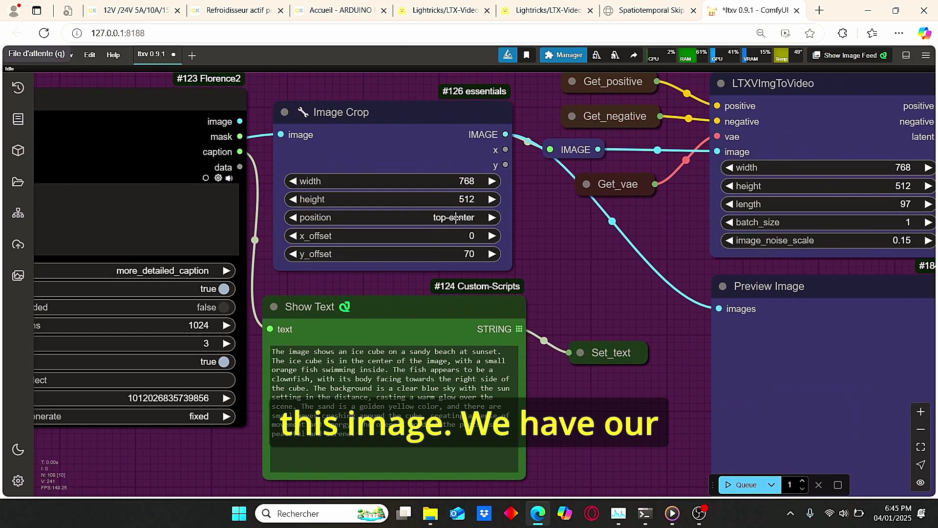
{"action": "scroll", "coordinate": [527, 238], "scroll_direction": "down", "scroll_amount": 10}
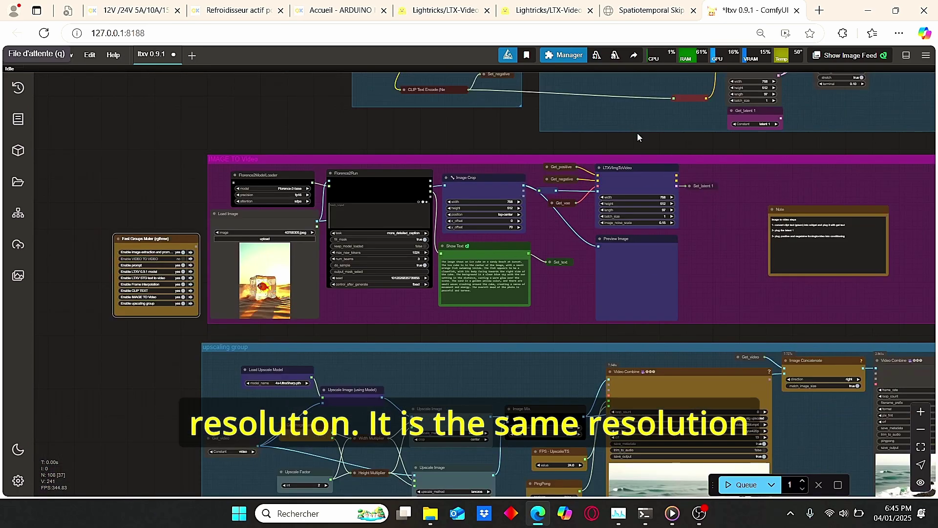
{"action": "left_click_drag", "start_coordinate": [638, 134], "coordinate": [406, 295]}
{"action": "scroll", "coordinate": [408, 294], "scroll_direction": "up", "scroll_amount": 8}
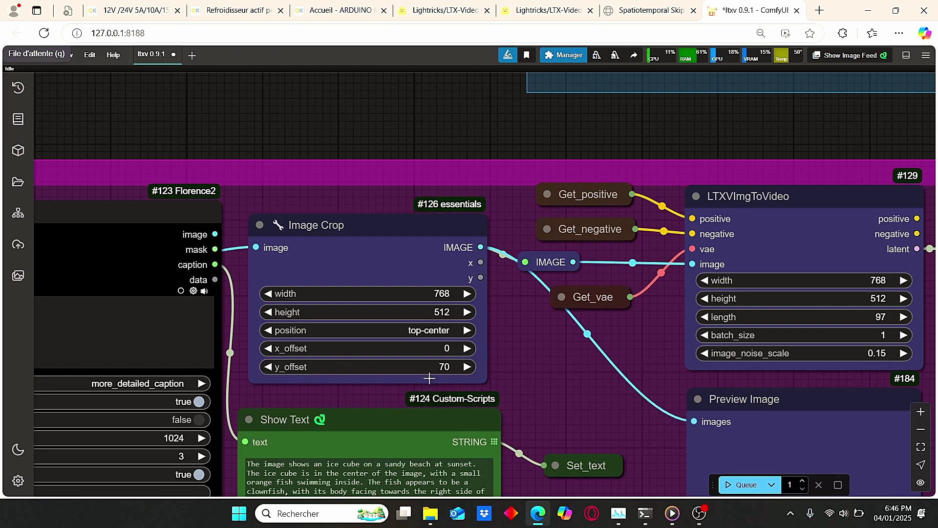
{"action": "scroll", "coordinate": [512, 374], "scroll_direction": "down", "scroll_amount": 5}
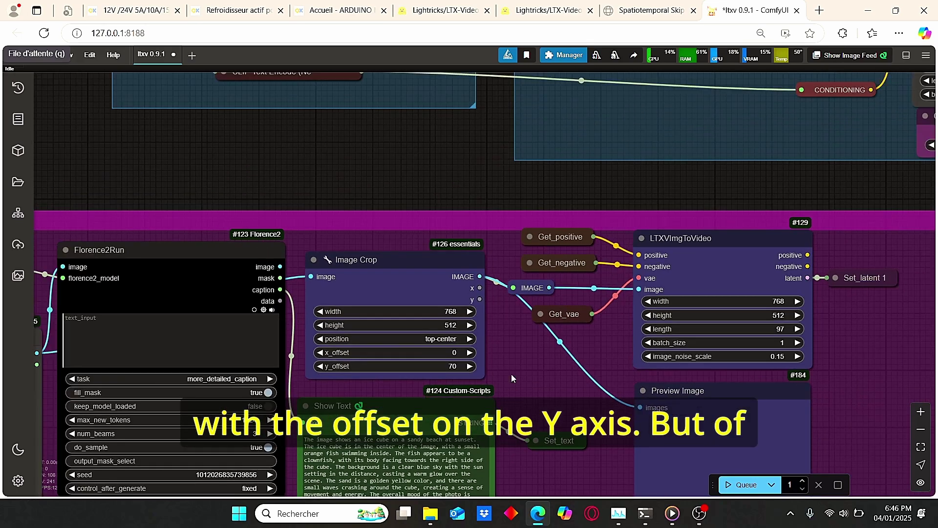
{"action": "scroll", "coordinate": [544, 292], "scroll_direction": "up", "scroll_amount": 6}
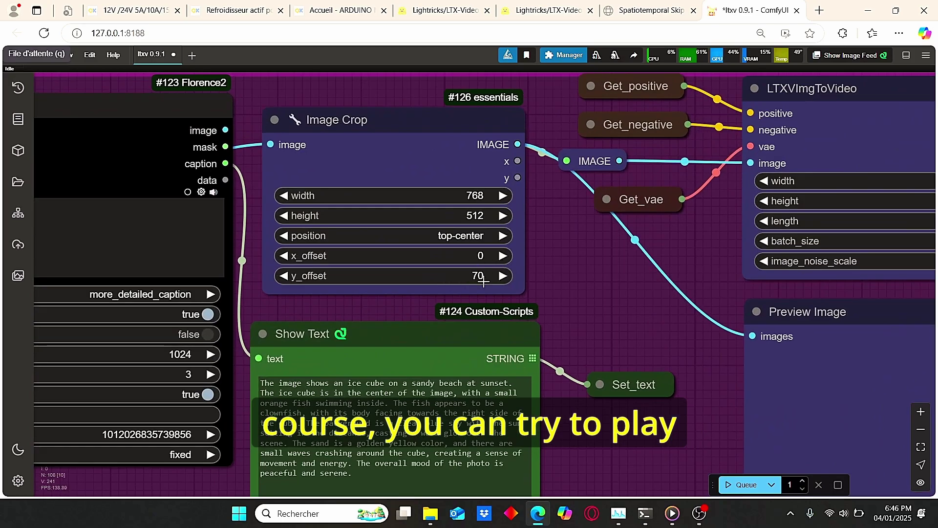
{"action": "scroll", "coordinate": [546, 295], "scroll_direction": "down", "scroll_amount": 5}
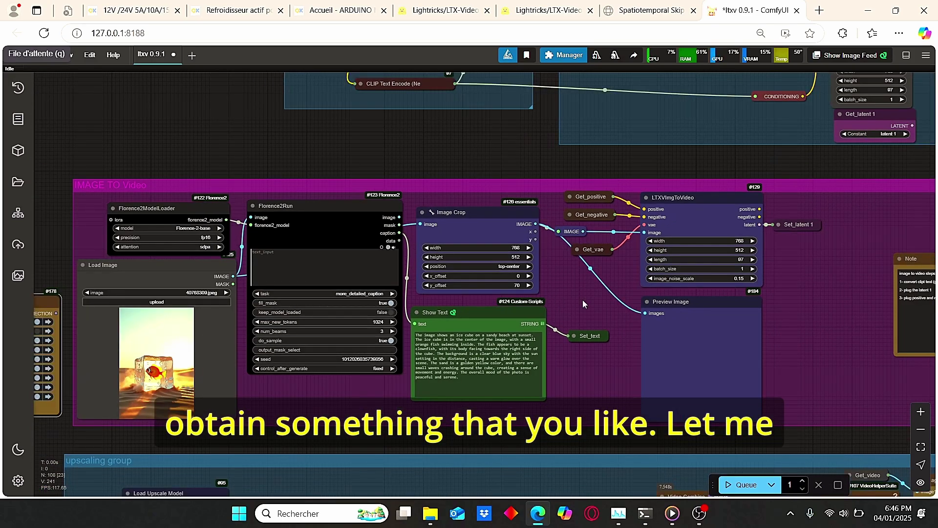
{"action": "left_click", "coordinate": [737, 486]}
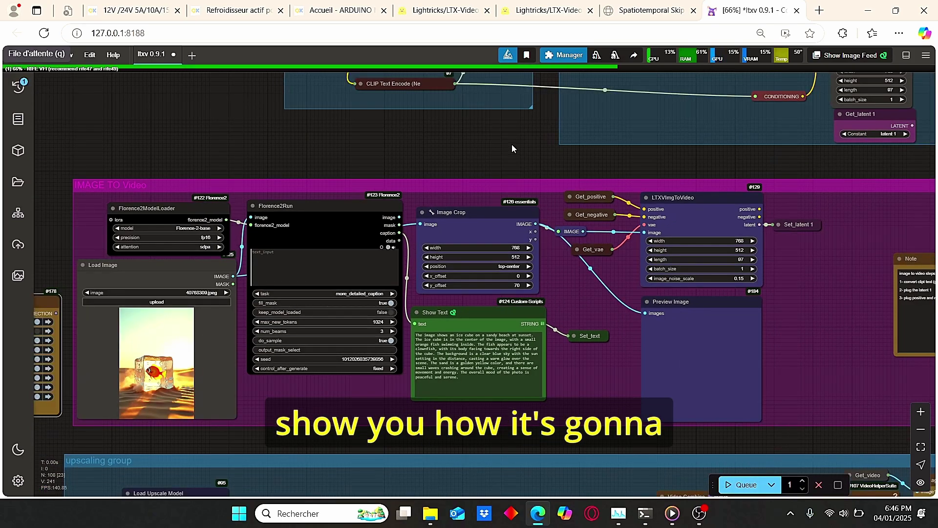
{"action": "scroll", "coordinate": [511, 146], "scroll_direction": "up", "scroll_amount": 3}
{"action": "left_click_drag", "start_coordinate": [688, 183], "coordinate": [462, 174]}
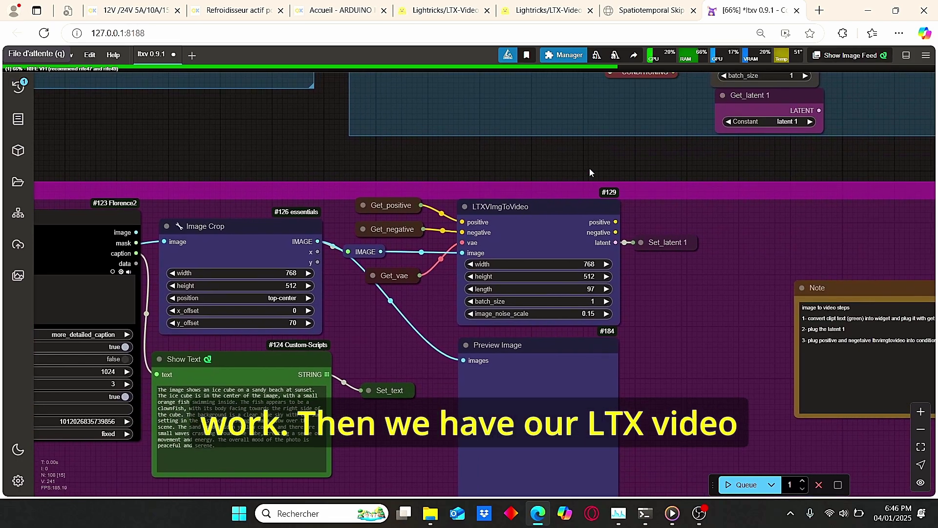
{"action": "scroll", "coordinate": [559, 186], "scroll_direction": "up", "scroll_amount": 1}
{"action": "left_click", "coordinate": [516, 213]}
{"action": "left_click_drag", "start_coordinate": [438, 174], "coordinate": [531, 258]}
{"action": "scroll", "coordinate": [479, 238], "scroll_direction": "down", "scroll_amount": 4}
{"action": "left_click_drag", "start_coordinate": [381, 230], "coordinate": [400, 239]}
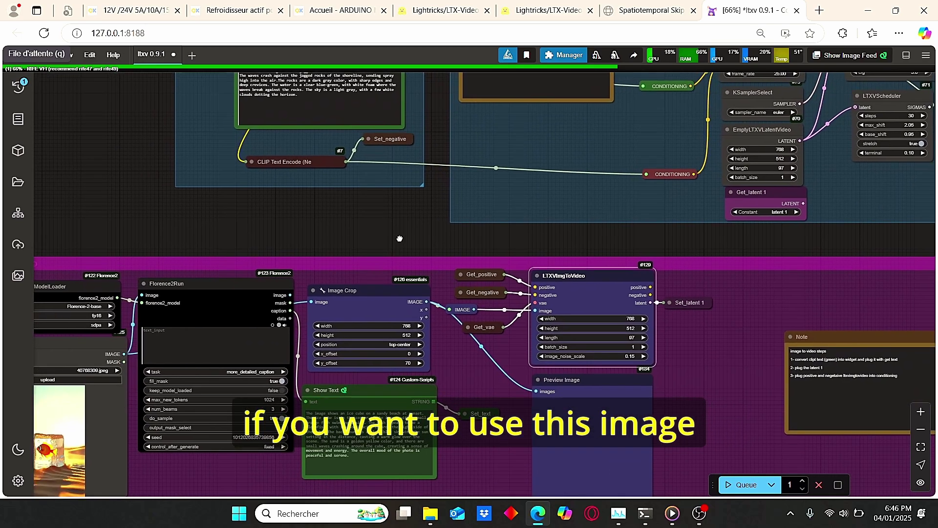
{"action": "left_click", "coordinate": [819, 484]}
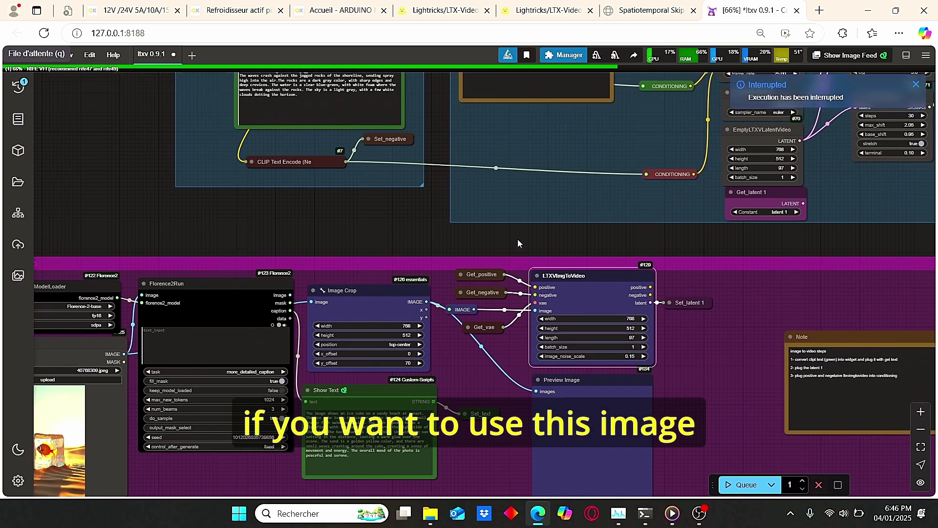
Examine the positive, negative, vae and image inputs of the LTXVImgToVideo node in the IMAGE TO Video group.
{"action": "scroll", "coordinate": [512, 240], "scroll_direction": "up", "scroll_amount": 2}
{"action": "scroll", "coordinate": [489, 234], "scroll_direction": "up", "scroll_amount": 2}
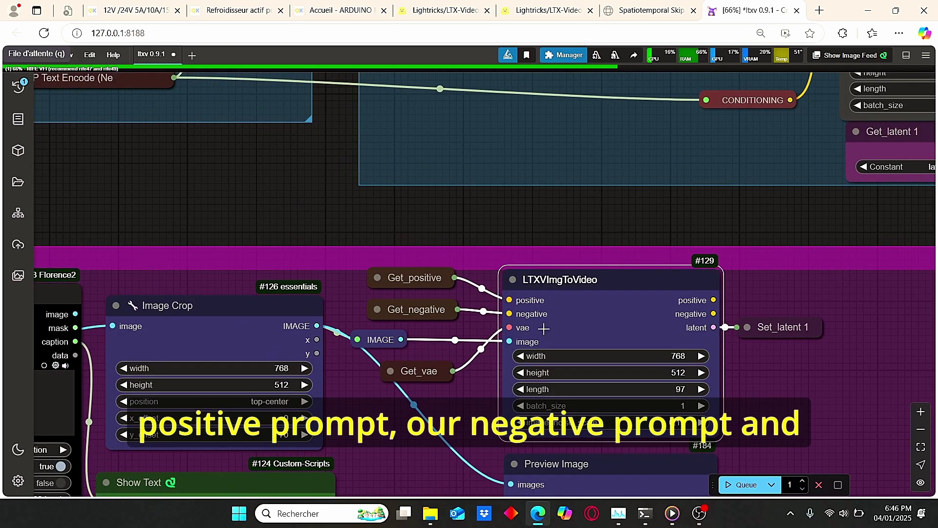
{"action": "scroll", "coordinate": [543, 328], "scroll_direction": "down", "scroll_amount": 1}
{"action": "left_click_drag", "start_coordinate": [455, 399], "coordinate": [397, 363]}
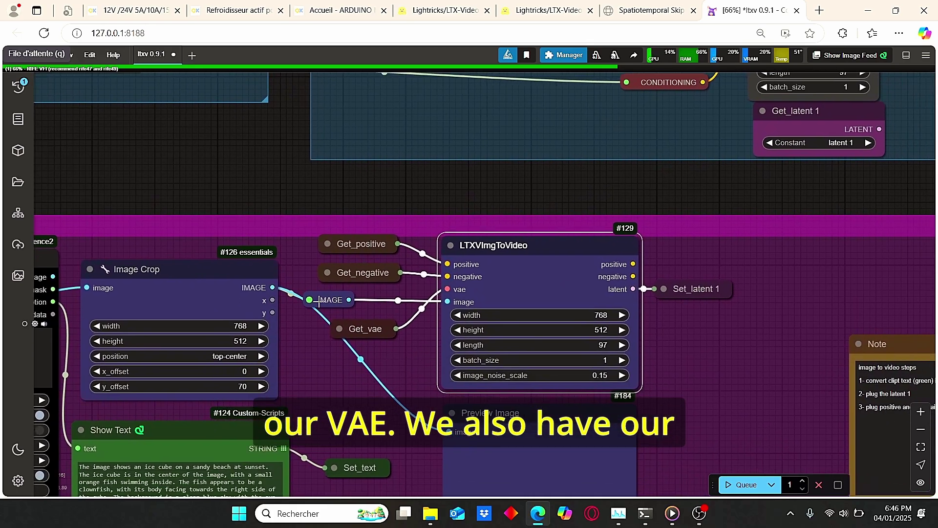
{"action": "left_click_drag", "start_coordinate": [318, 301], "coordinate": [336, 301]}
{"action": "scroll", "coordinate": [389, 310], "scroll_direction": "down", "scroll_amount": 2}
{"action": "left_click_drag", "start_coordinate": [224, 193], "coordinate": [446, 134]}
{"action": "scroll", "coordinate": [464, 151], "scroll_direction": "up", "scroll_amount": 2}
{"action": "left_click_drag", "start_coordinate": [613, 142], "coordinate": [345, 147]}
{"action": "scroll", "coordinate": [644, 277], "scroll_direction": "down", "scroll_amount": 1}
{"action": "scroll", "coordinate": [644, 280], "scroll_direction": "down", "scroll_amount": 3}
{"action": "left_click_drag", "start_coordinate": [544, 219], "coordinate": [502, 308]}
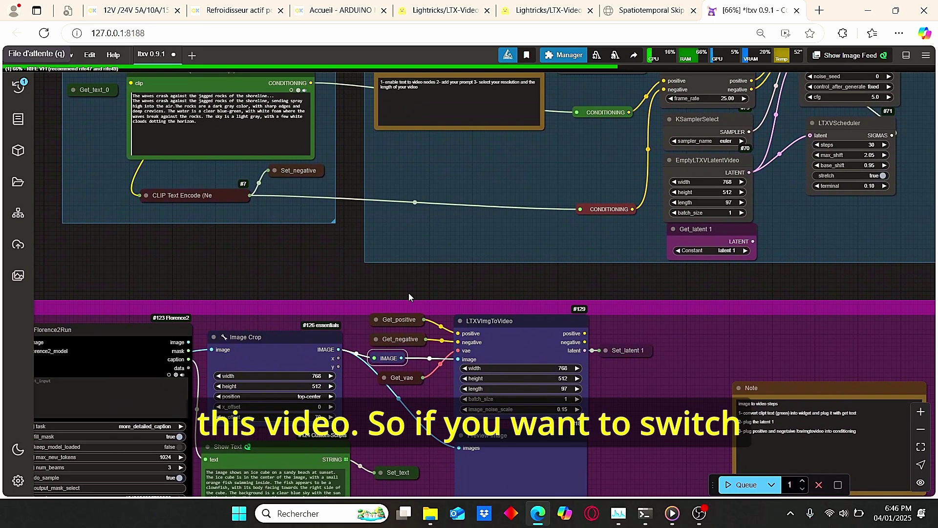
Convert the text widget of the CLIP Text Encode (Positive Prompt) node to an input.
{"action": "left_click_drag", "start_coordinate": [277, 267], "coordinate": [498, 318]}
{"action": "left_click_drag", "start_coordinate": [199, 191], "coordinate": [269, 280]}
{"action": "scroll", "coordinate": [269, 280], "scroll_direction": "up", "scroll_amount": 4}
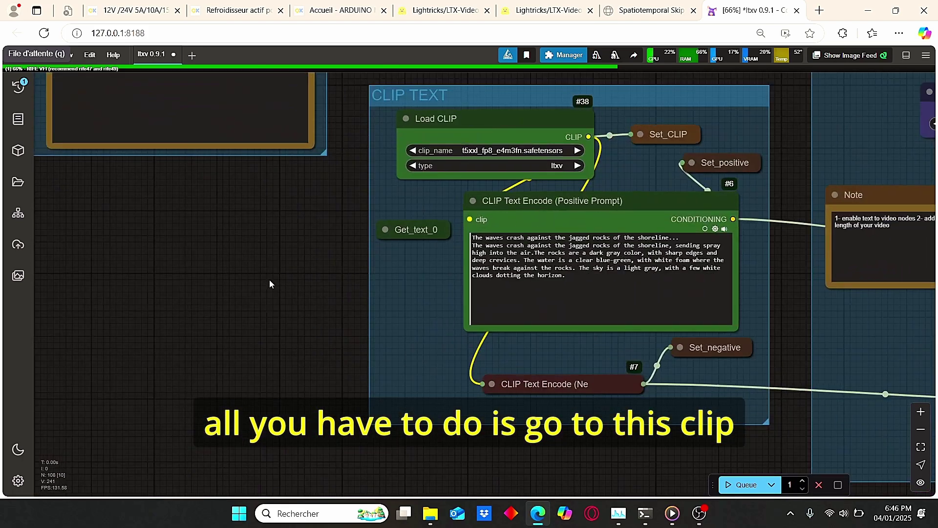
{"action": "scroll", "coordinate": [243, 277], "scroll_direction": "down", "scroll_amount": 2}
{"action": "scroll", "coordinate": [361, 150], "scroll_direction": "up", "scroll_amount": 3}
{"action": "left_click", "coordinate": [497, 302]}
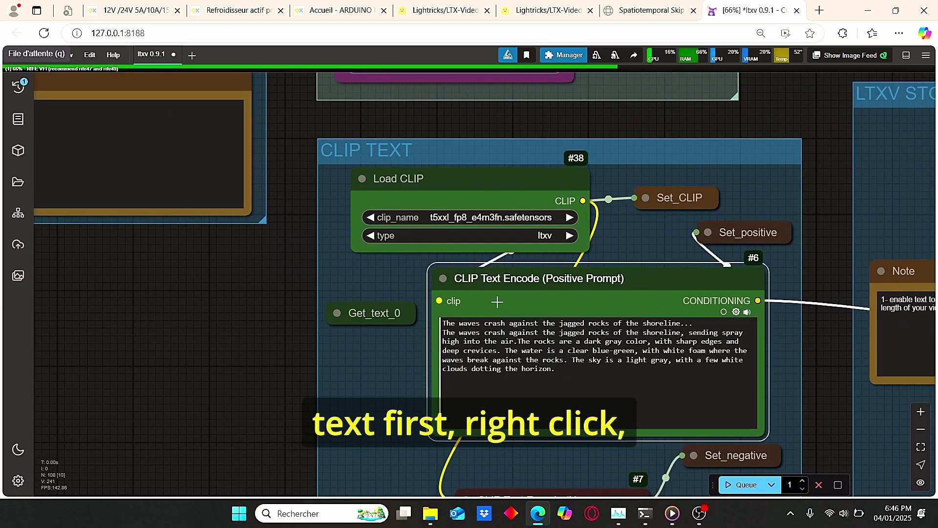
{"action": "right_click", "coordinate": [497, 301]}
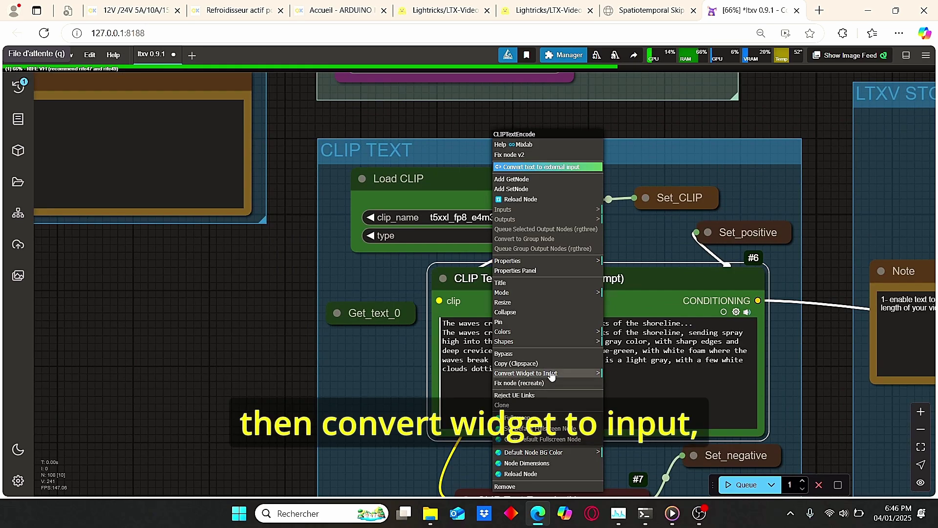
{"action": "left_click", "coordinate": [602, 373]}
{"action": "left_click", "coordinate": [626, 372]}
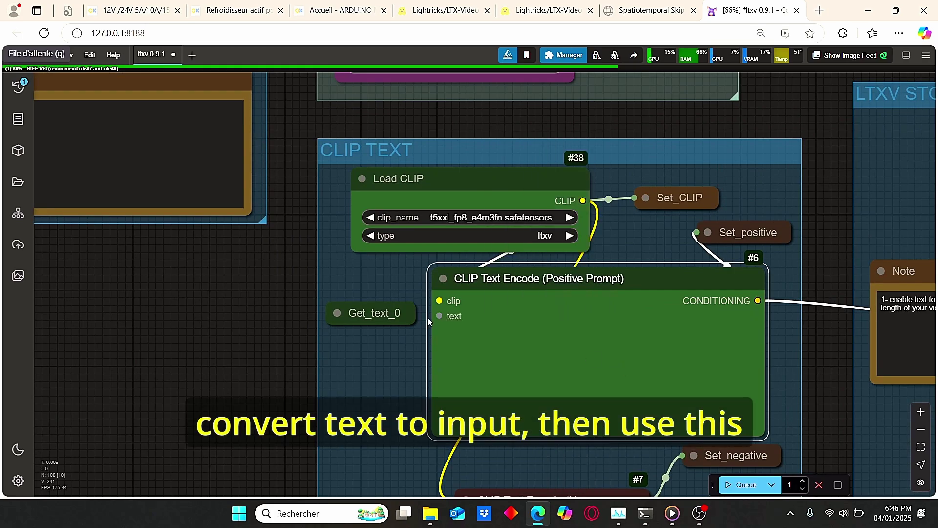
Connect the STRING output of Get_text_0 to the positive prompt's text input and place the collapsed node back beside it.
{"action": "left_click", "coordinate": [337, 313]}
{"action": "left_click_drag", "start_coordinate": [370, 313], "coordinate": [239, 312]}
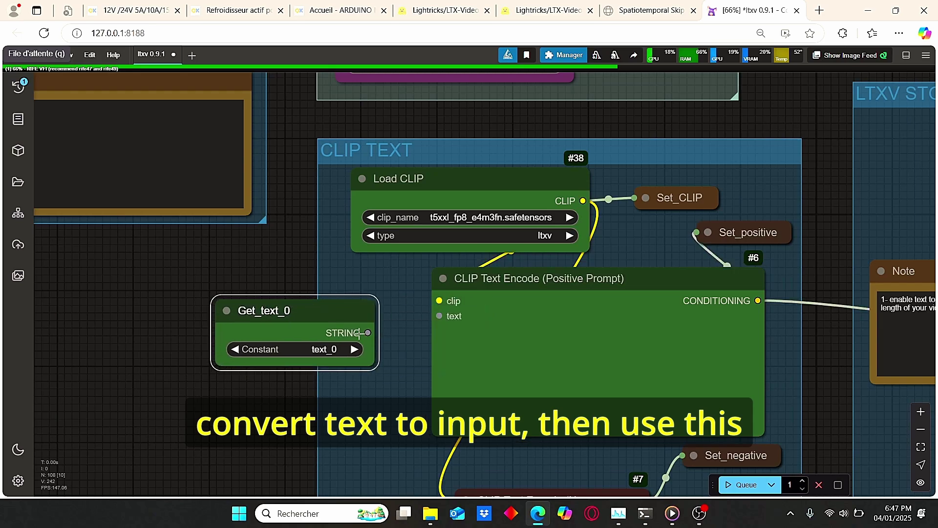
{"action": "left_click_drag", "start_coordinate": [366, 334], "coordinate": [366, 334]}
{"action": "left_click_drag", "start_coordinate": [439, 316], "coordinate": [440, 316]}
{"action": "left_click", "coordinate": [226, 310]}
{"action": "left_click_drag", "start_coordinate": [259, 313], "coordinate": [361, 317]}
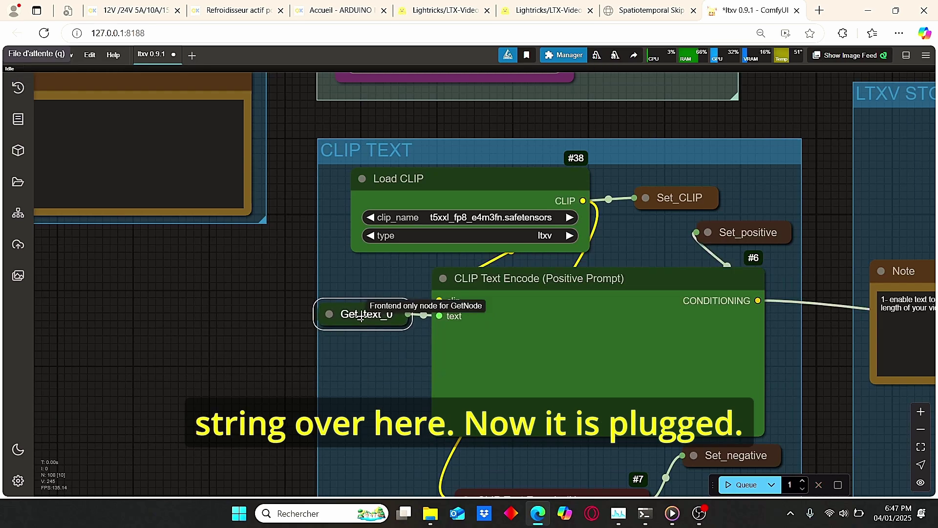
Connect LTXVImgToVideo's positive output to the green CONDITIONING reroute and its negative output to the red one.
{"action": "left_click_drag", "start_coordinate": [348, 460], "coordinate": [211, 269]}
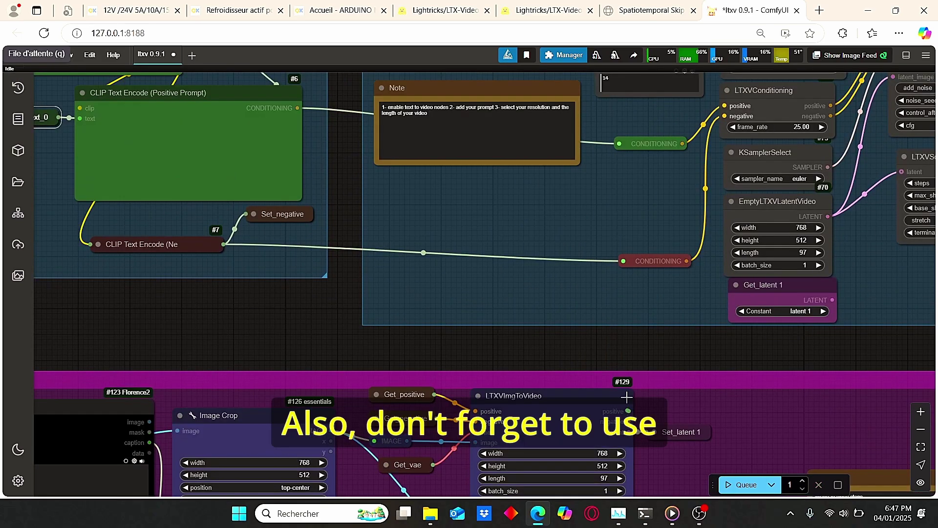
{"action": "left_click_drag", "start_coordinate": [629, 411], "coordinate": [619, 143]}
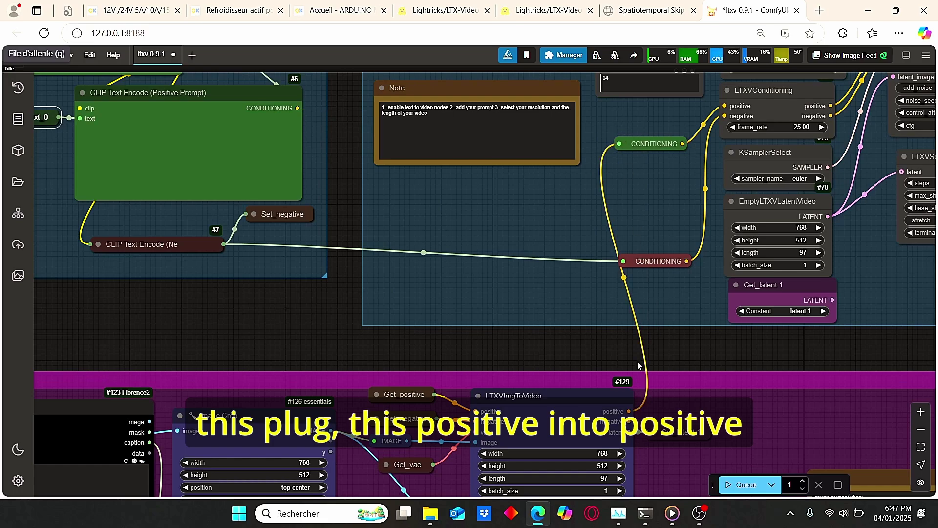
{"action": "left_click_drag", "start_coordinate": [629, 422], "coordinate": [624, 261]}
{"action": "left_click_drag", "start_coordinate": [520, 353], "coordinate": [570, 266]}
{"action": "left_click", "coordinate": [591, 319]}
{"action": "scroll", "coordinate": [569, 260], "scroll_direction": "down", "scroll_amount": 1}
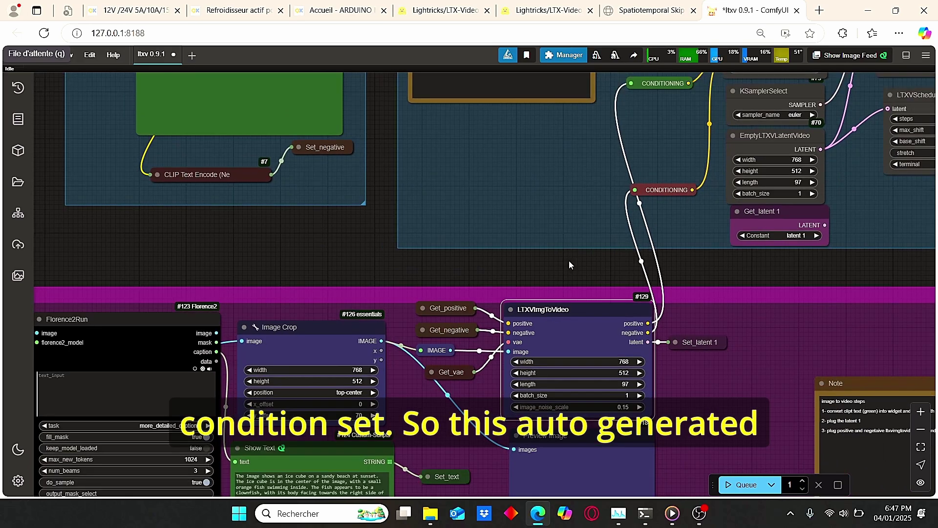
Trace the Florence2 caption through Get_text_0 and the CLIP TEXT group to LTXVImgToVideo and its conditioning links.
{"action": "left_click_drag", "start_coordinate": [302, 257], "coordinate": [432, 161]}
{"action": "scroll", "coordinate": [372, 344], "scroll_direction": "up", "scroll_amount": 2}
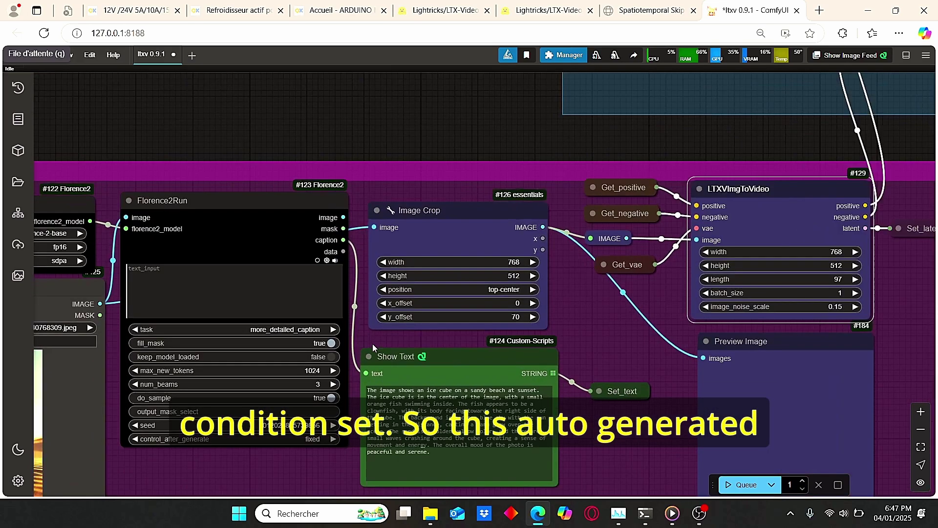
{"action": "scroll", "coordinate": [372, 344], "scroll_direction": "up", "scroll_amount": 1}
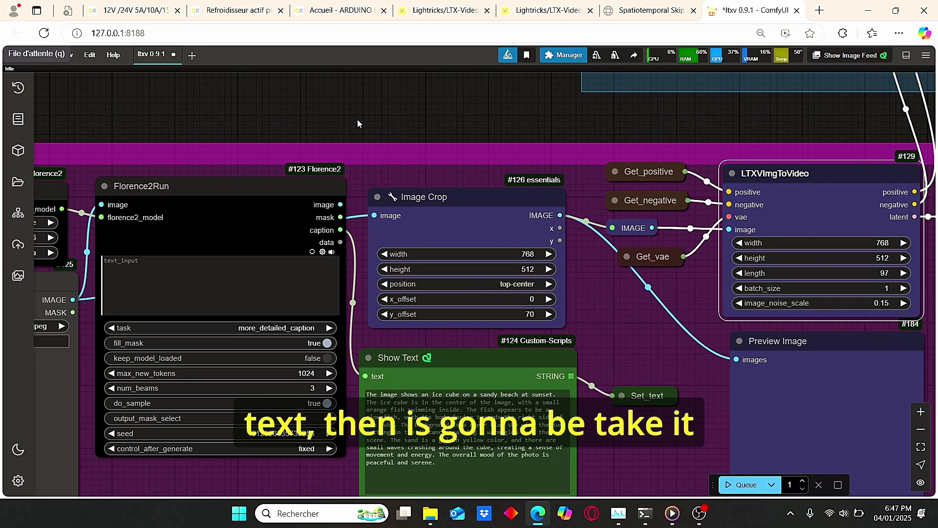
{"action": "left_click_drag", "start_coordinate": [357, 119], "coordinate": [434, 381]}
{"action": "scroll", "coordinate": [376, 352], "scroll_direction": "down", "scroll_amount": 2}
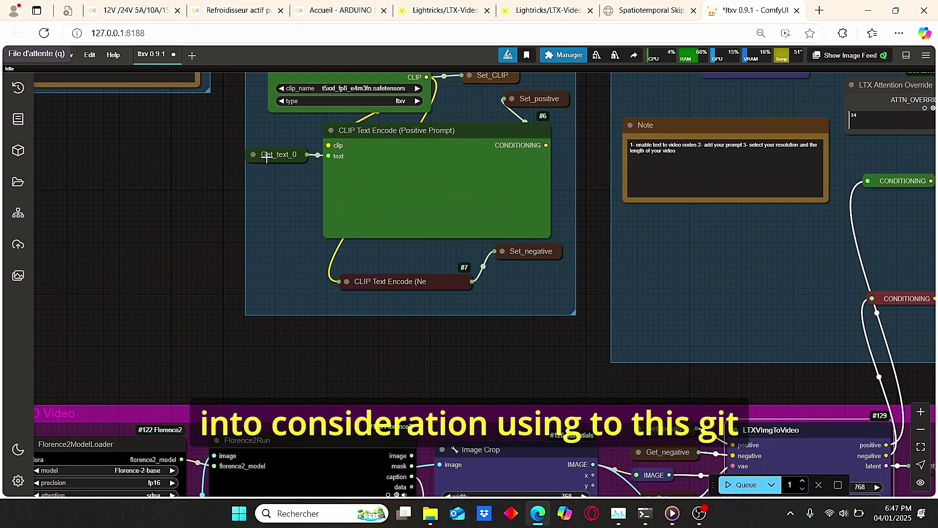
{"action": "left_click_drag", "start_coordinate": [565, 353], "coordinate": [379, 331]}
{"action": "scroll", "coordinate": [330, 286], "scroll_direction": "up", "scroll_amount": 1}
{"action": "scroll", "coordinate": [421, 204], "scroll_direction": "up", "scroll_amount": 3}
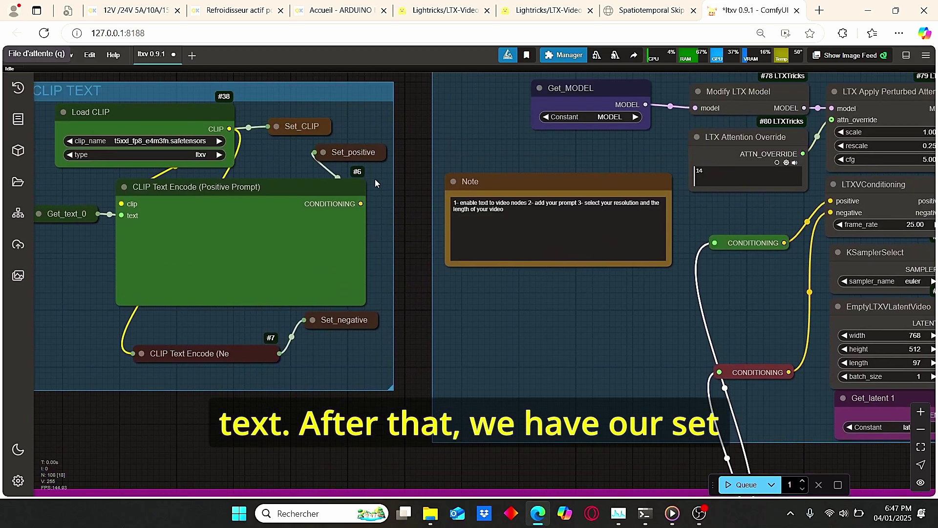
{"action": "scroll", "coordinate": [348, 333], "scroll_direction": "down", "scroll_amount": 5}
{"action": "scroll", "coordinate": [391, 354], "scroll_direction": "right", "scroll_amount": 3}
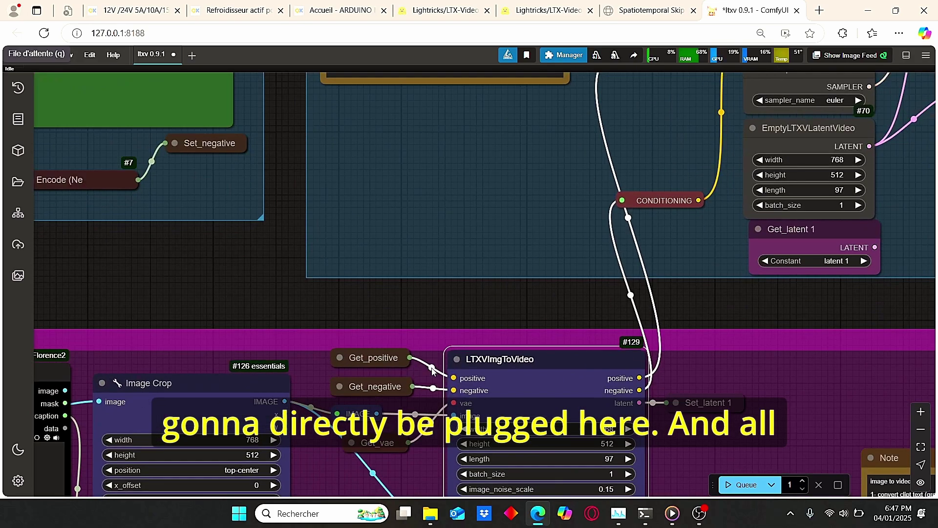
{"action": "scroll", "coordinate": [579, 301], "scroll_direction": "down", "scroll_amount": 6}
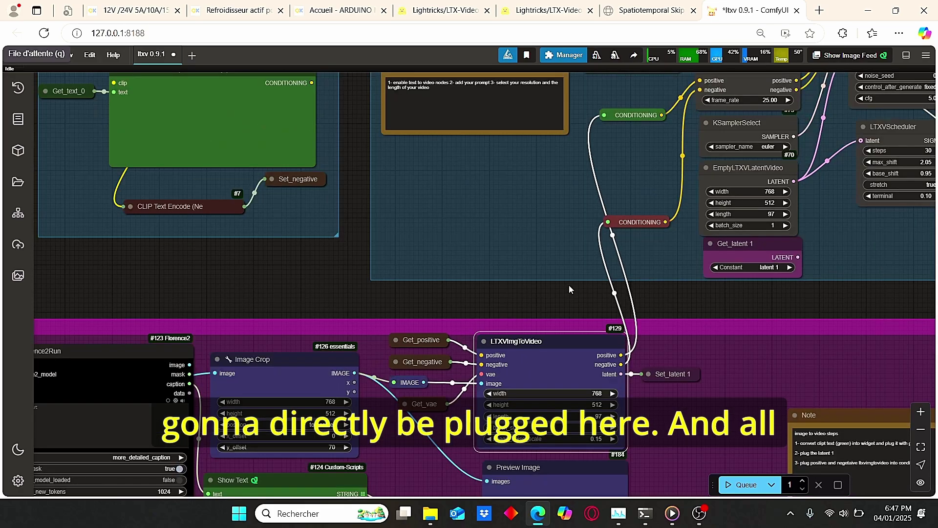
{"action": "scroll", "coordinate": [568, 286], "scroll_direction": "up", "scroll_amount": 5}
{"action": "left_click_drag", "start_coordinate": [521, 405], "coordinate": [518, 411]}
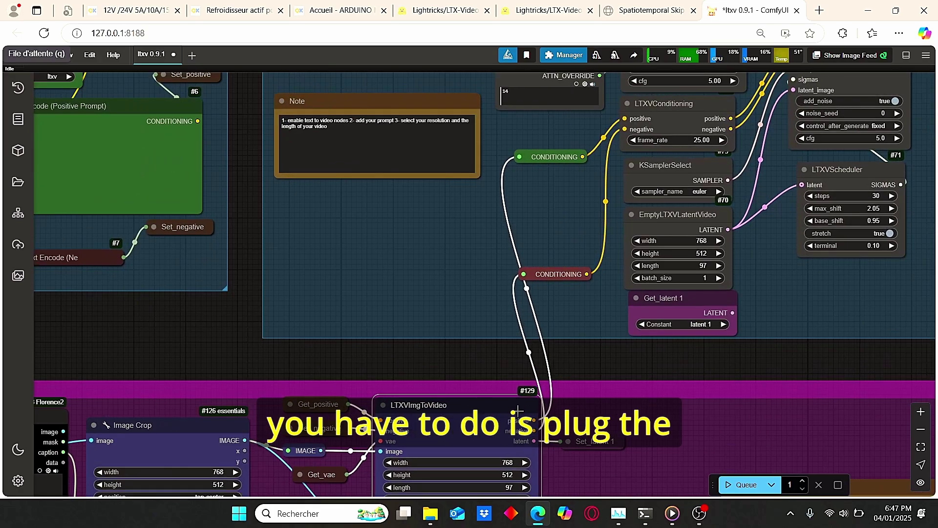
Connect the LATENT output of Get_latent 1 to SamplerCustom's latent_image input and LTXVScheduler's latent input.
{"action": "left_click_drag", "start_coordinate": [642, 360], "coordinate": [468, 358]}
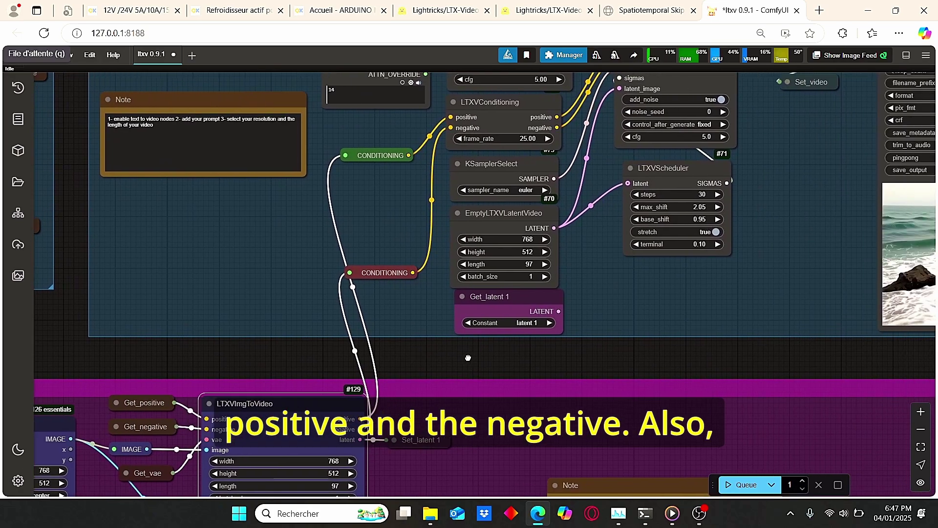
{"action": "left_click_drag", "start_coordinate": [626, 331], "coordinate": [573, 372]}
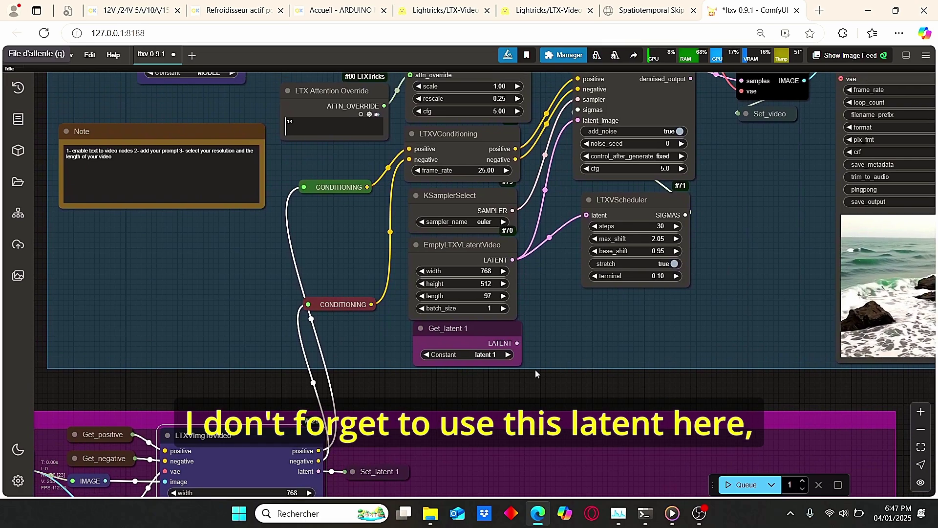
{"action": "scroll", "coordinate": [518, 352], "scroll_direction": "up", "scroll_amount": 2}
{"action": "left_click_drag", "start_coordinate": [518, 398], "coordinate": [529, 426]}
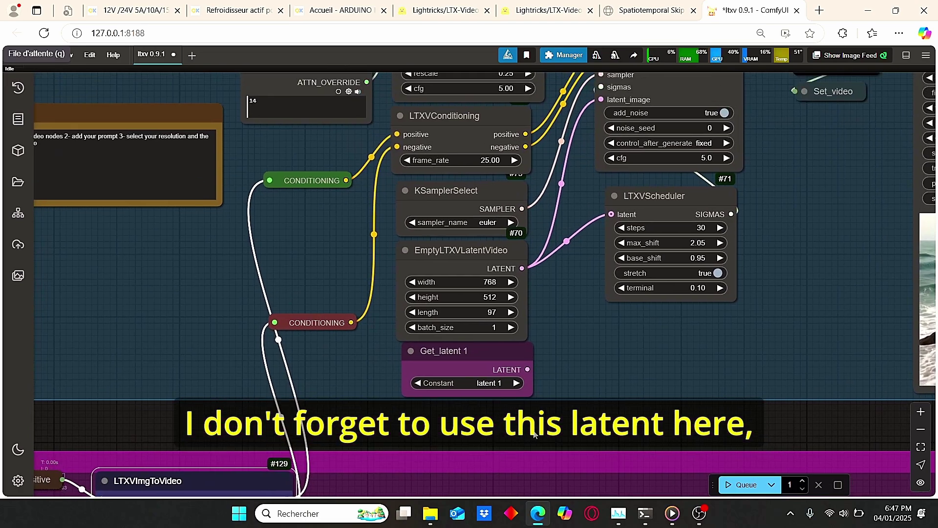
{"action": "scroll", "coordinate": [530, 381], "scroll_direction": "down", "scroll_amount": 3}
{"action": "scroll", "coordinate": [436, 432], "scroll_direction": "up", "scroll_amount": 3}
{"action": "left_click_drag", "start_coordinate": [436, 432], "coordinate": [447, 326]}
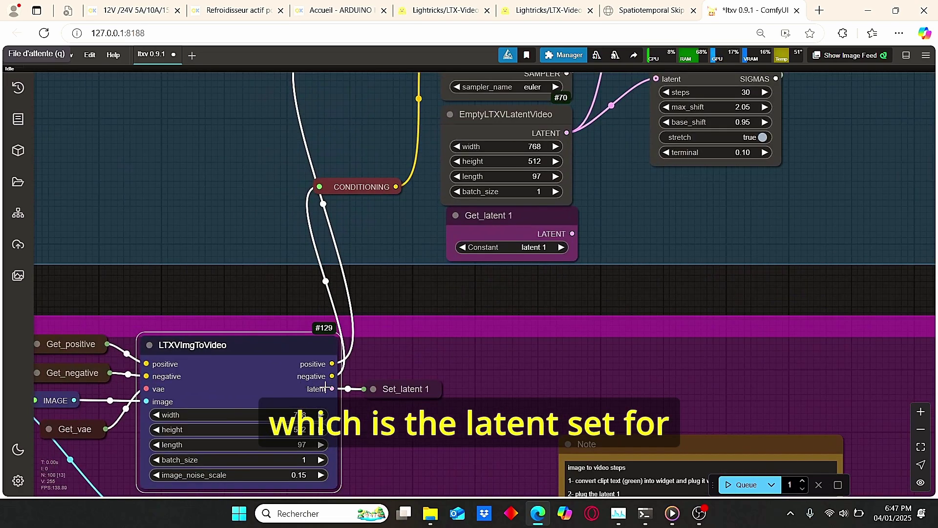
{"action": "left_click_drag", "start_coordinate": [554, 297], "coordinate": [507, 444]}
{"action": "scroll", "coordinate": [525, 374], "scroll_direction": "down", "scroll_amount": 1}
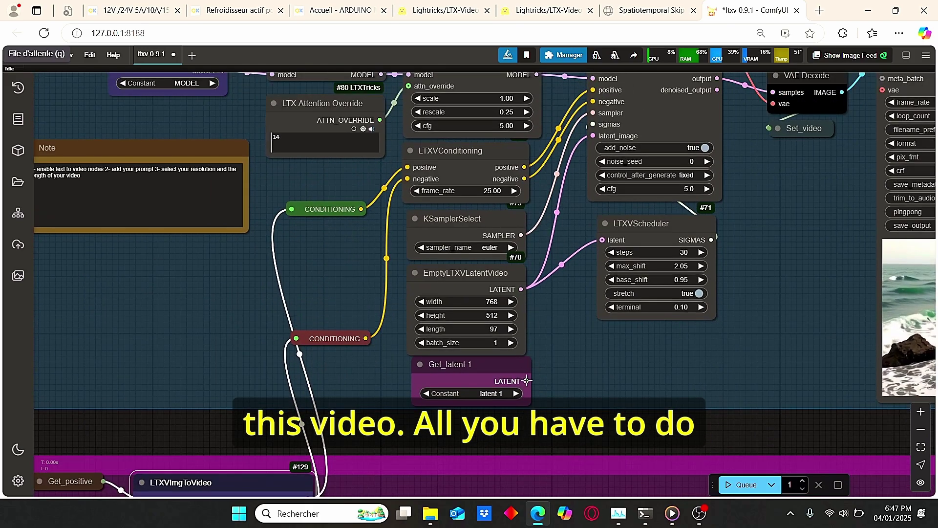
{"action": "left_click_drag", "start_coordinate": [527, 381], "coordinate": [585, 192]}
{"action": "left_click_drag", "start_coordinate": [562, 362], "coordinate": [566, 413]}
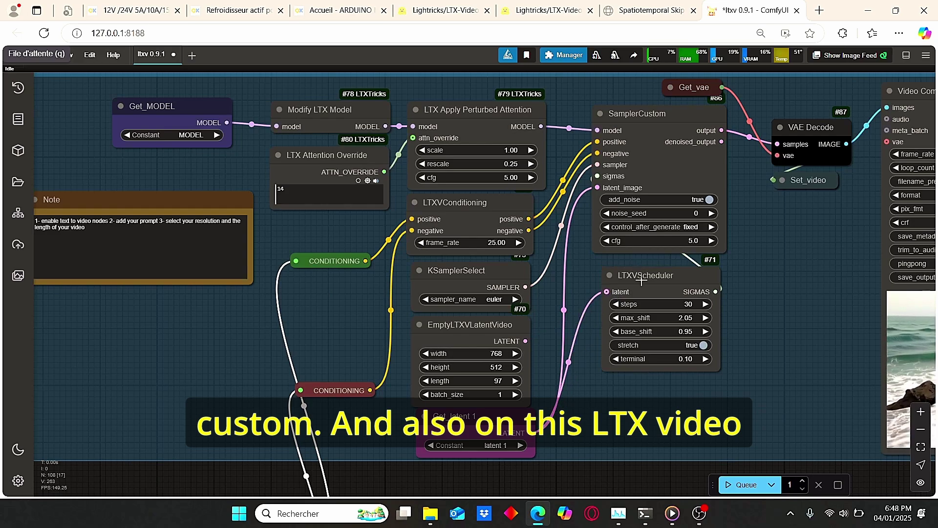
{"action": "scroll", "coordinate": [685, 323], "scroll_direction": "down", "scroll_amount": 4}
{"action": "scroll", "coordinate": [548, 244], "scroll_direction": "up", "scroll_amount": 2}
{"action": "left_click_drag", "start_coordinate": [502, 252], "coordinate": [550, 261]}
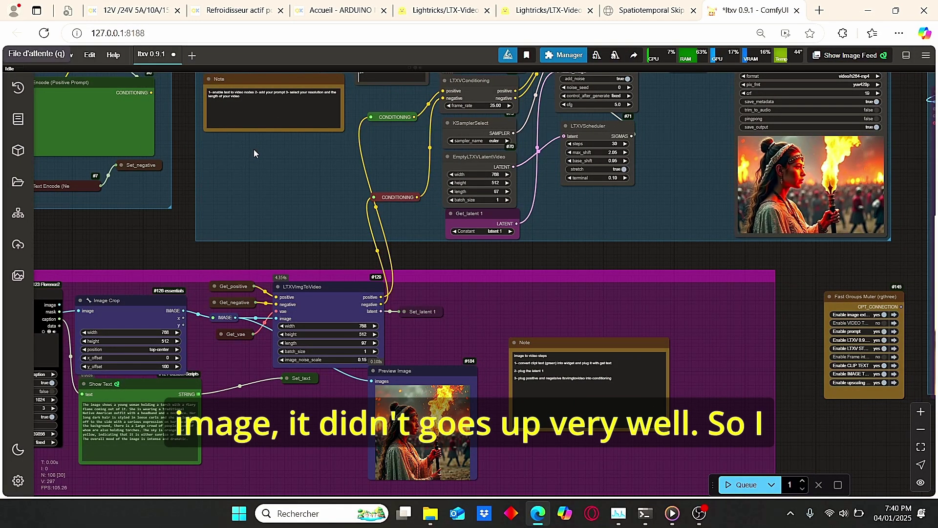
Review the torch-bearing woman picture in the Load Image node and the image-to-video connections set up for it.
{"action": "scroll", "coordinate": [500, 279], "scroll_direction": "down", "scroll_amount": 2}
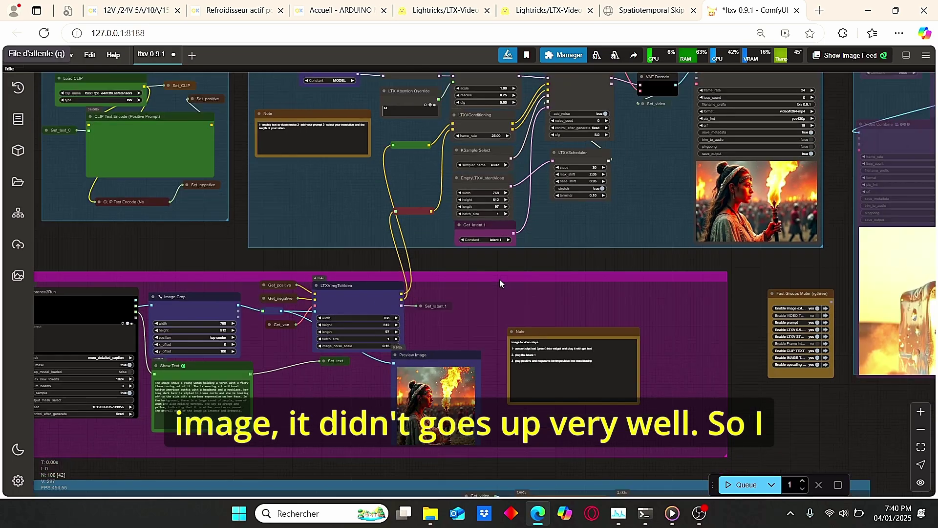
{"action": "scroll", "coordinate": [315, 274], "scroll_direction": "up", "scroll_amount": 3}
{"action": "left_click_drag", "start_coordinate": [315, 275], "coordinate": [468, 277]}
{"action": "scroll", "coordinate": [166, 252], "scroll_direction": "left", "scroll_amount": 4}
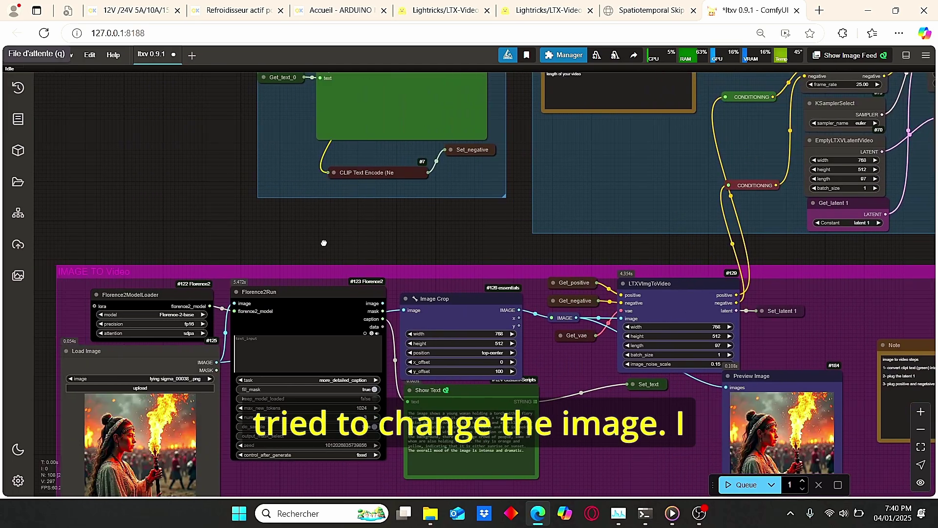
{"action": "left_click_drag", "start_coordinate": [237, 249], "coordinate": [345, 184]}
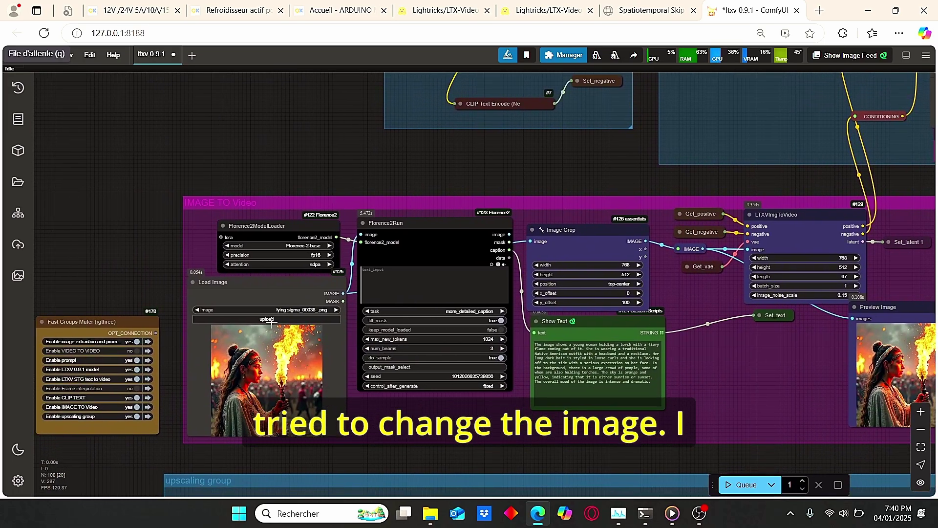
{"action": "scroll", "coordinate": [272, 322], "scroll_direction": "up", "scroll_amount": 9}
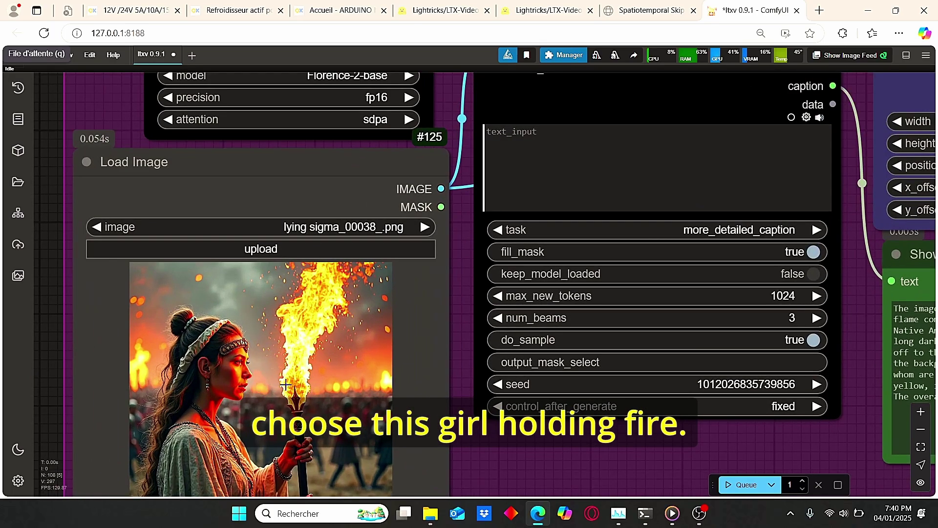
{"action": "scroll", "coordinate": [286, 384], "scroll_direction": "down", "scroll_amount": 5}
{"action": "scroll", "coordinate": [626, 147], "scroll_direction": "down", "scroll_amount": 3}
{"action": "left_click_drag", "start_coordinate": [746, 109], "coordinate": [538, 213]}
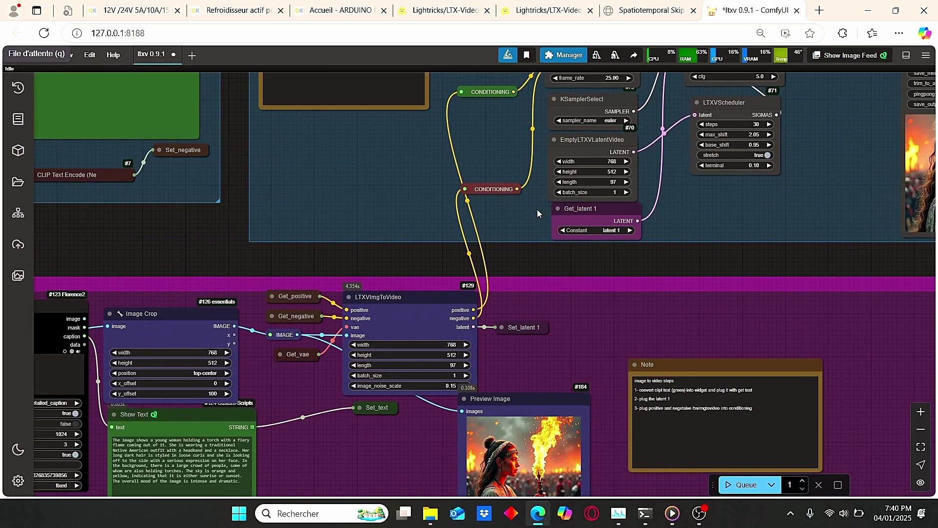
Examine the torch-bearing woman video generated in the LTXV 0.9.1 Video Combine node, focusing on the face and flame.
{"action": "left_click_drag", "start_coordinate": [889, 274], "coordinate": [503, 336]}
{"action": "scroll", "coordinate": [511, 335], "scroll_direction": "up", "scroll_amount": 2}
{"action": "left_click_drag", "start_coordinate": [617, 302], "coordinate": [531, 357]}
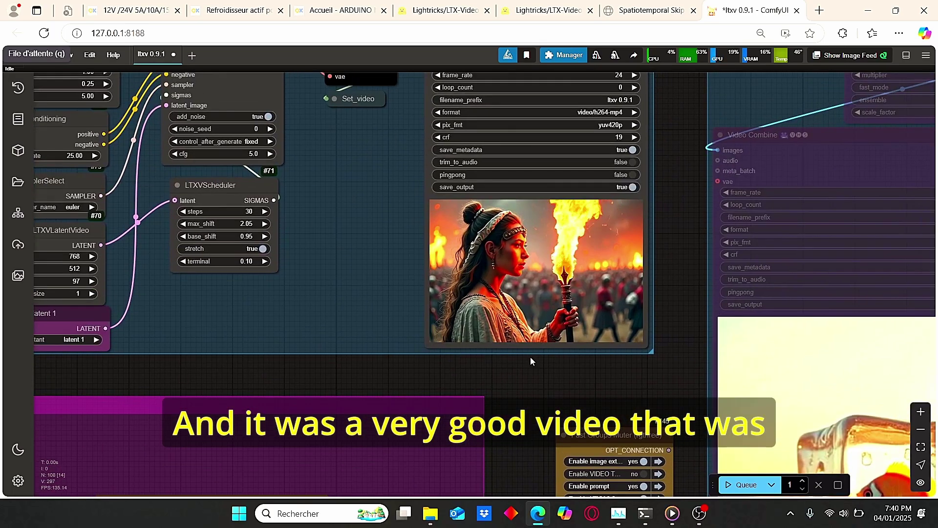
{"action": "mouse_move", "coordinate": [531, 334]}
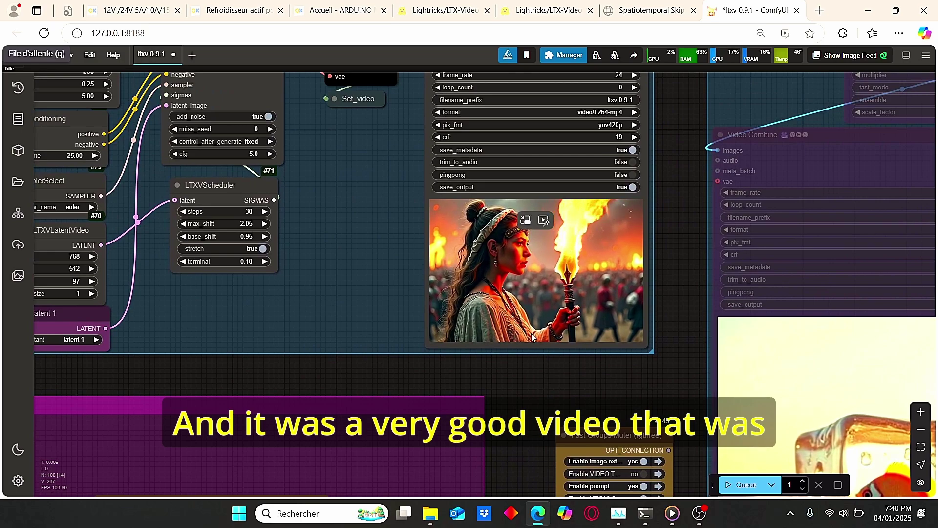
{"action": "scroll", "coordinate": [524, 344], "scroll_direction": "up", "scroll_amount": 3}
{"action": "scroll", "coordinate": [508, 313], "scroll_direction": "up", "scroll_amount": 4}
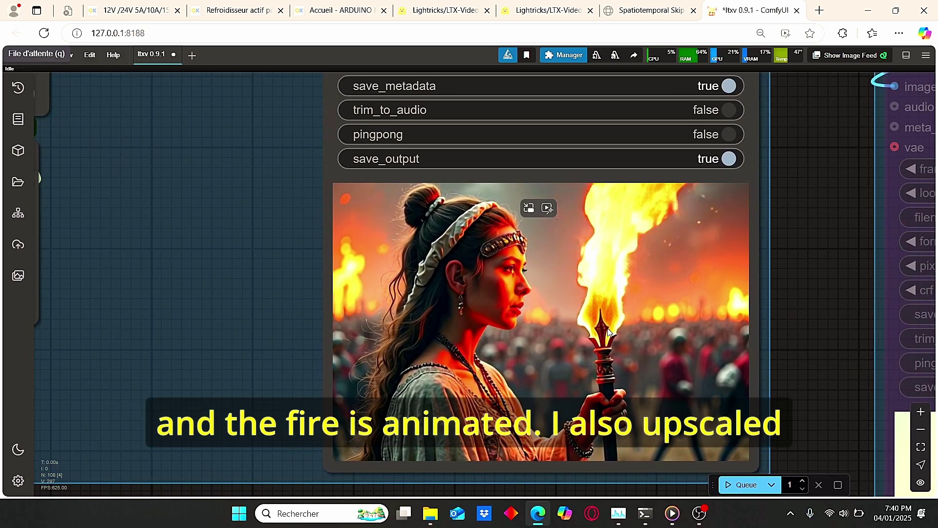
Inspect the upscaled video in the upscaling group's Video Combine node and return to the Load Image and Florence2 nodes of the IMAGE TO Video group.
{"action": "scroll", "coordinate": [608, 328], "scroll_direction": "down", "scroll_amount": 3}
{"action": "scroll", "coordinate": [632, 309], "scroll_direction": "down", "scroll_amount": 4}
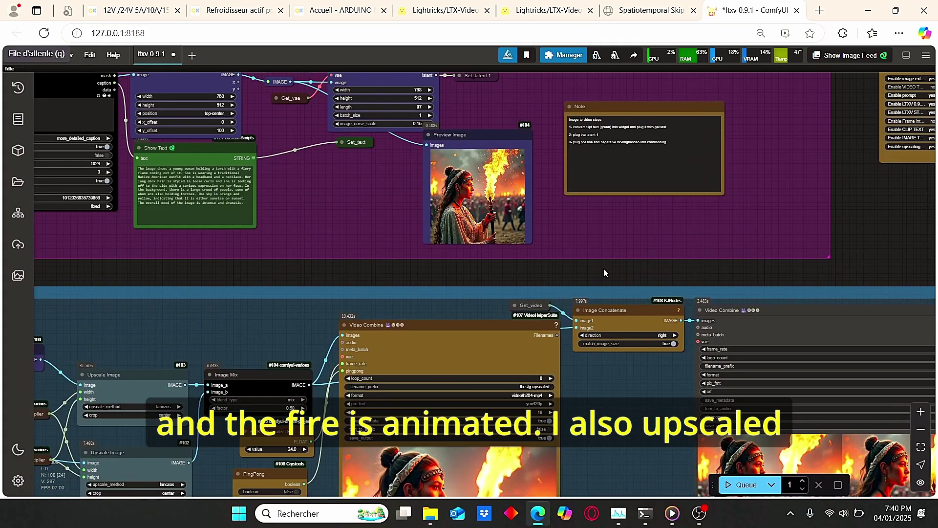
{"action": "scroll", "coordinate": [604, 270], "scroll_direction": "up", "scroll_amount": 6}
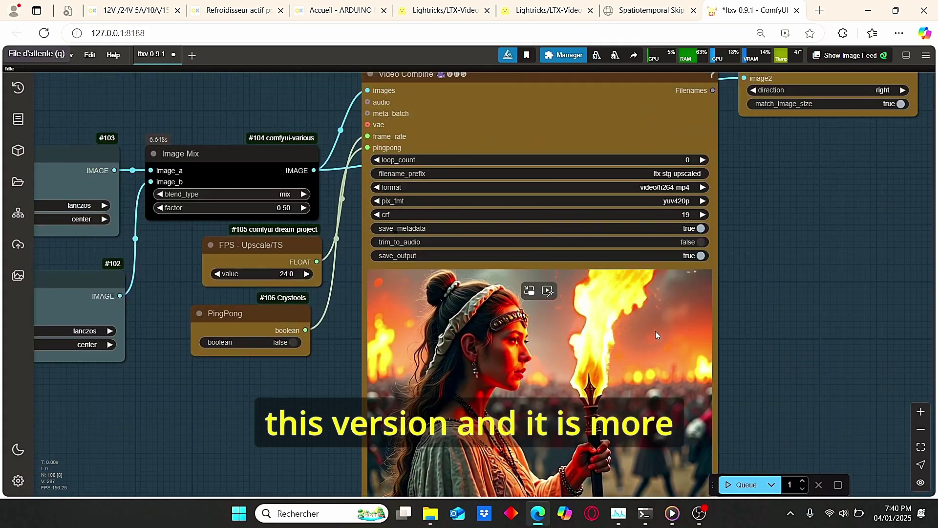
{"action": "scroll", "coordinate": [728, 391], "scroll_direction": "up", "scroll_amount": 4}
{"action": "scroll", "coordinate": [762, 298], "scroll_direction": "down", "scroll_amount": 3}
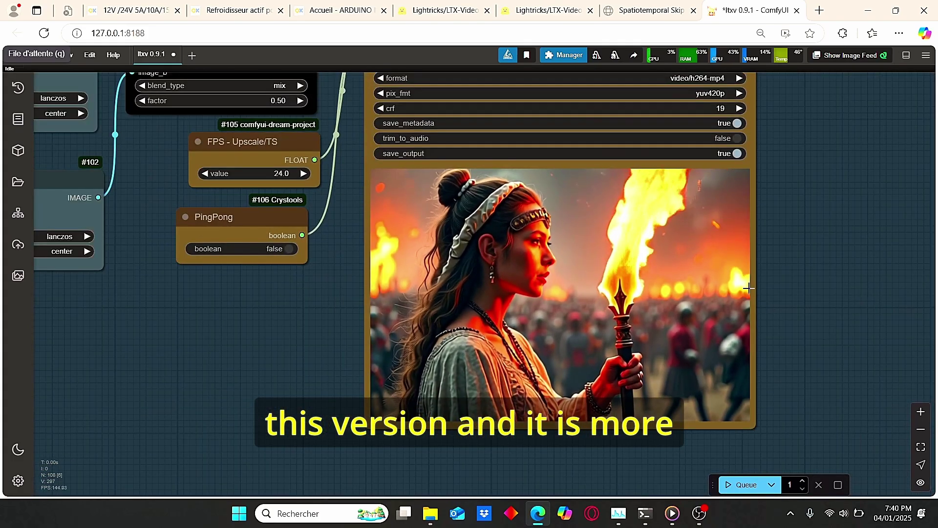
{"action": "scroll", "coordinate": [642, 265], "scroll_direction": "down", "scroll_amount": 3}
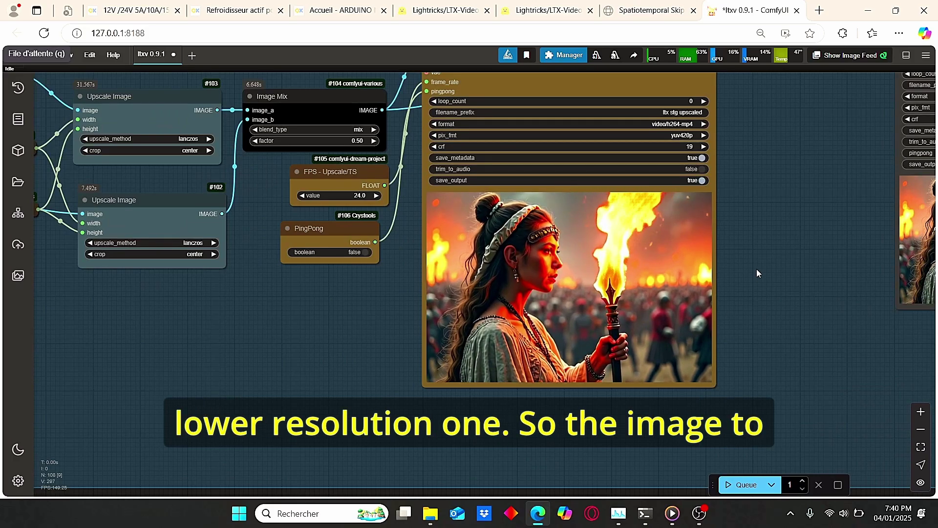
{"action": "scroll", "coordinate": [757, 269], "scroll_direction": "down", "scroll_amount": 5}
{"action": "scroll", "coordinate": [534, 250], "scroll_direction": "up", "scroll_amount": 4}
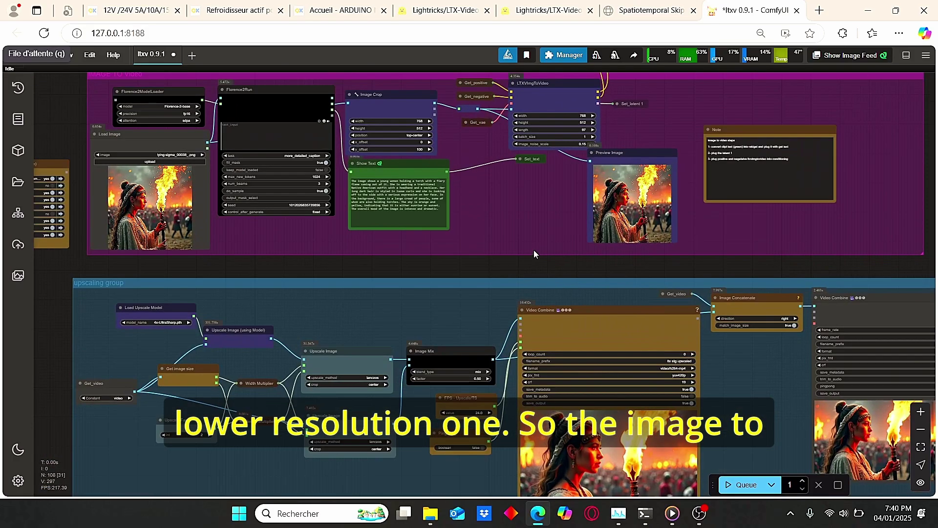
{"action": "left_click_drag", "start_coordinate": [405, 266], "coordinate": [532, 327]}
{"action": "scroll", "coordinate": [390, 235], "scroll_direction": "up", "scroll_amount": 3}
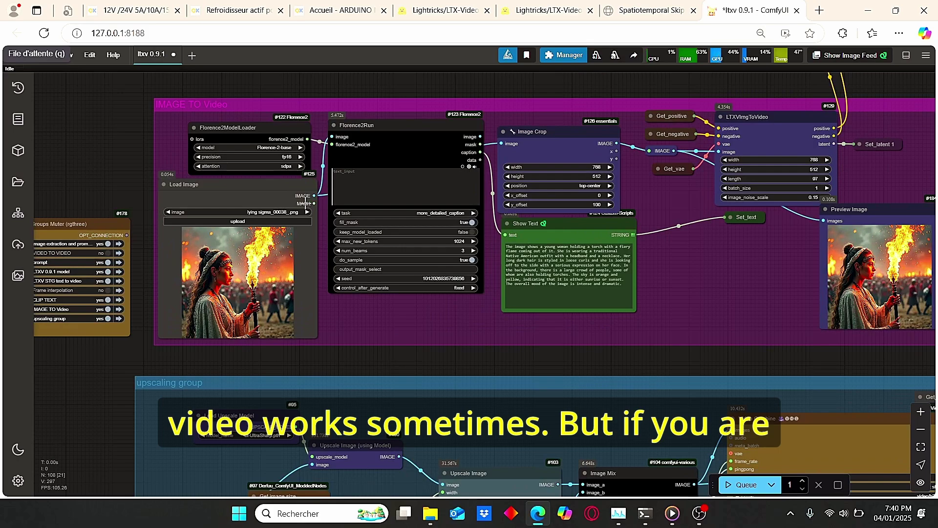
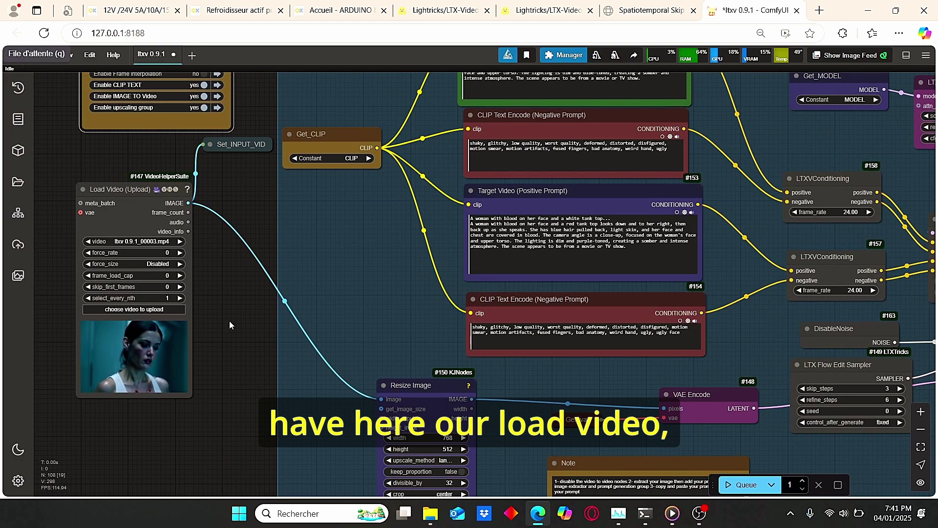
Trace the loaded video through Resize Image and VAE Encode to SamplerCustomAdvanced and check the LTXVScheduler settings.
{"action": "left_click_drag", "start_coordinate": [227, 320], "coordinate": [127, 271]}
{"action": "left_click", "coordinate": [321, 333]}
{"action": "left_click_drag", "start_coordinate": [400, 329], "coordinate": [342, 313]}
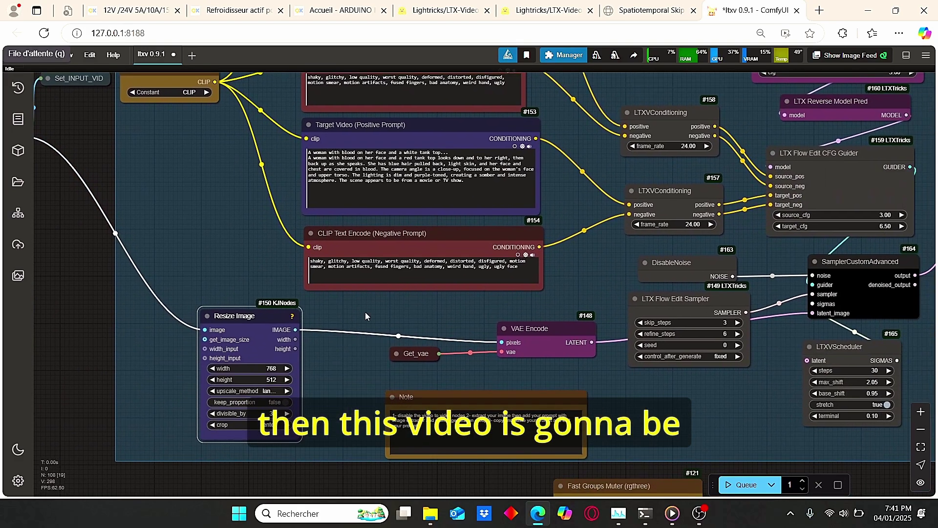
{"action": "left_click_drag", "start_coordinate": [475, 315], "coordinate": [342, 316]}
{"action": "left_click", "coordinate": [402, 343]}
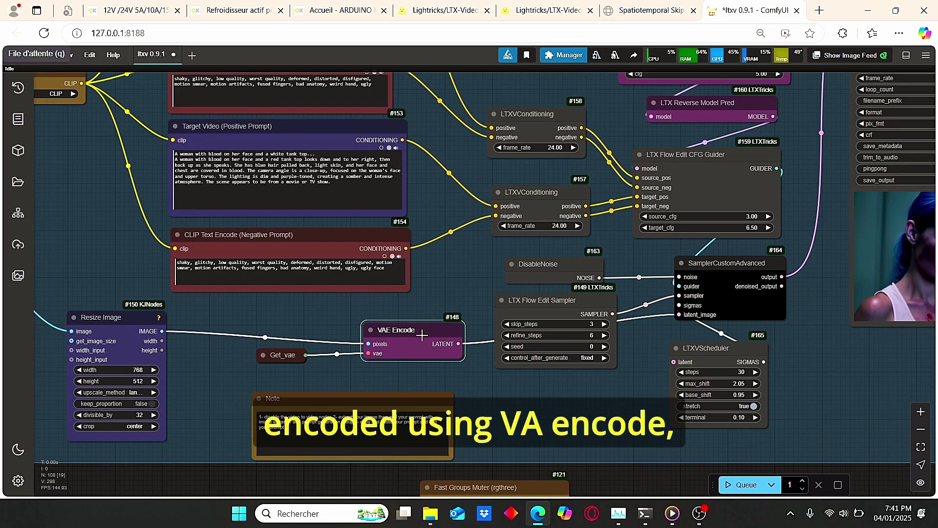
{"action": "left_click_drag", "start_coordinate": [629, 305], "coordinate": [512, 321]}
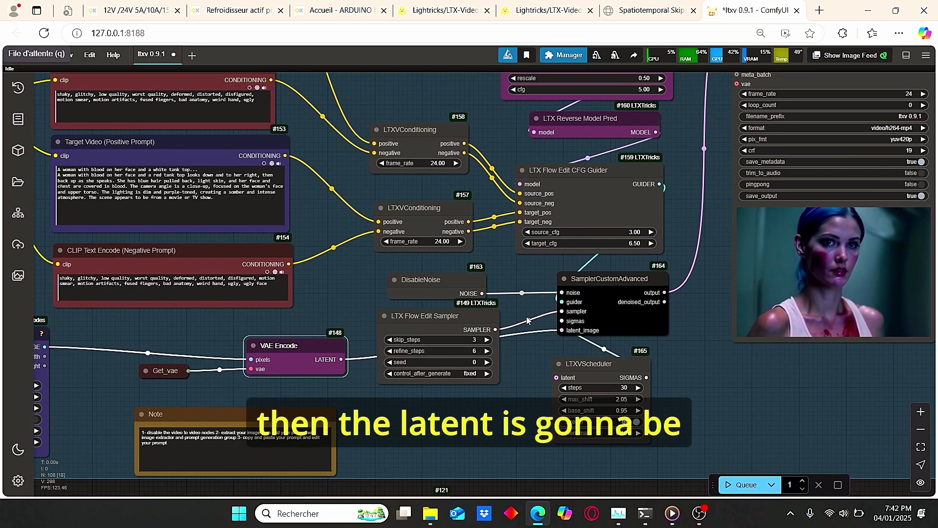
{"action": "scroll", "coordinate": [607, 293], "scroll_direction": "up", "scroll_amount": 3}
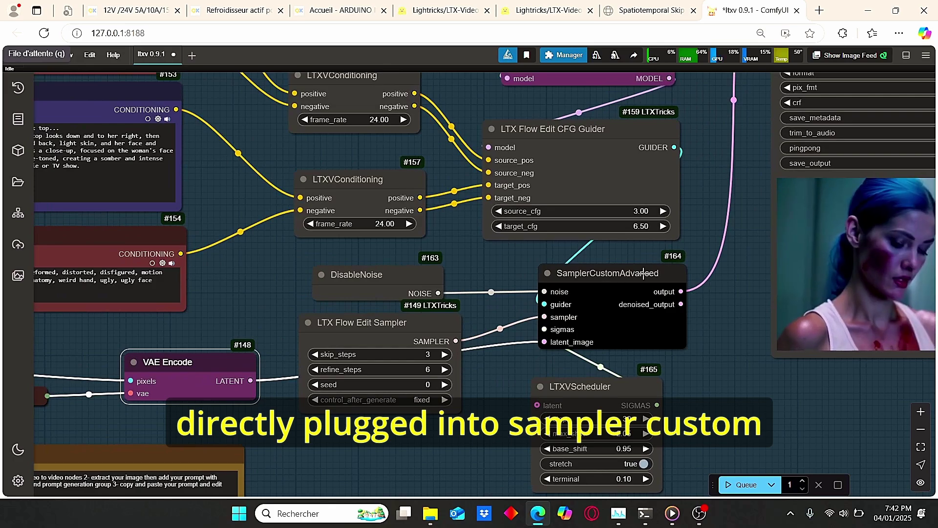
{"action": "scroll", "coordinate": [660, 274], "scroll_direction": "down", "scroll_amount": 2}
{"action": "left_click_drag", "start_coordinate": [587, 347], "coordinate": [615, 314]}
{"action": "scroll", "coordinate": [615, 313], "scroll_direction": "up", "scroll_amount": 3}
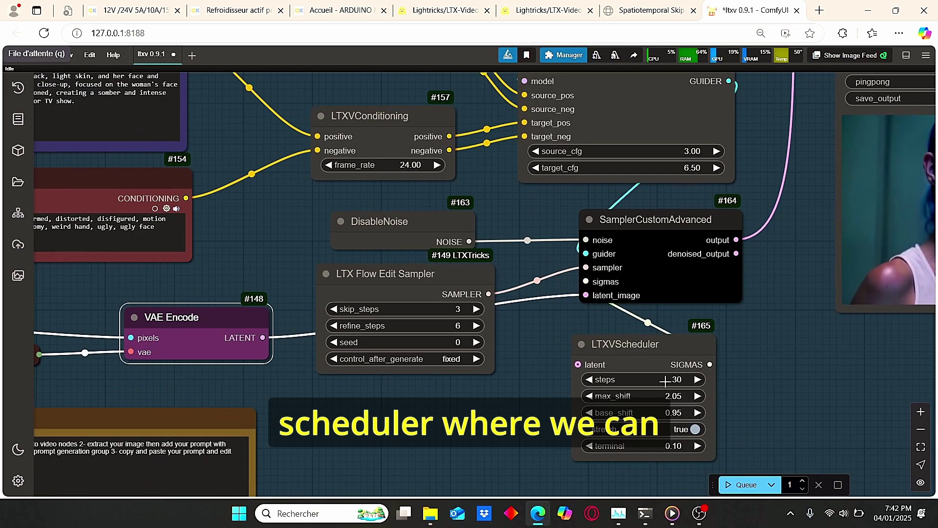
{"action": "scroll", "coordinate": [574, 344], "scroll_direction": "up", "scroll_amount": 3}
Reposition the LTX Flow Edit Sampler node so it sits below the link from VAE Encode to SamplerCustomAdvanced.
{"action": "left_click_drag", "start_coordinate": [348, 262], "coordinate": [403, 324]}
{"action": "left_click_drag", "start_coordinate": [252, 370], "coordinate": [309, 308]}
{"action": "scroll", "coordinate": [304, 339], "scroll_direction": "down", "scroll_amount": 3}
{"action": "scroll", "coordinate": [266, 342], "scroll_direction": "up", "scroll_amount": 1}
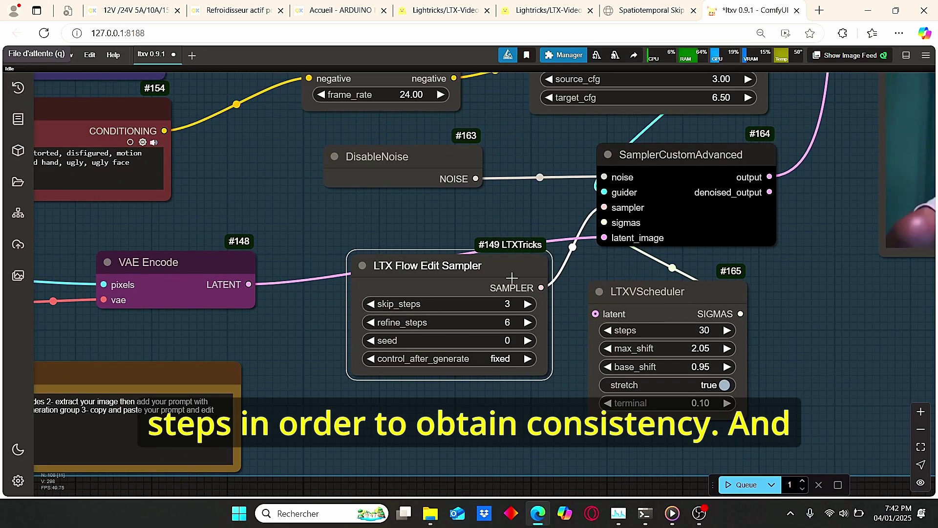
{"action": "left_click_drag", "start_coordinate": [512, 278], "coordinate": [494, 311]}
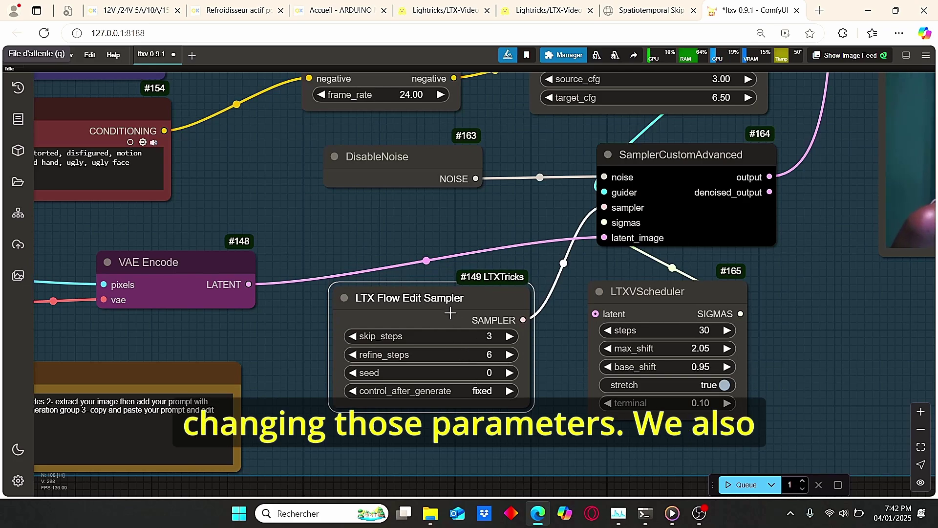
Examine the DisableNoise and SamplerCustomAdvanced nodes and the blue-haired woman video in Video Combine.
{"action": "scroll", "coordinate": [494, 338], "scroll_direction": "down", "scroll_amount": 2}
{"action": "left_click_drag", "start_coordinate": [487, 229], "coordinate": [390, 330]}
{"action": "scroll", "coordinate": [390, 331], "scroll_direction": "up", "scroll_amount": 1}
{"action": "left_click", "coordinate": [318, 286]}
{"action": "scroll", "coordinate": [382, 338], "scroll_direction": "up", "scroll_amount": 2}
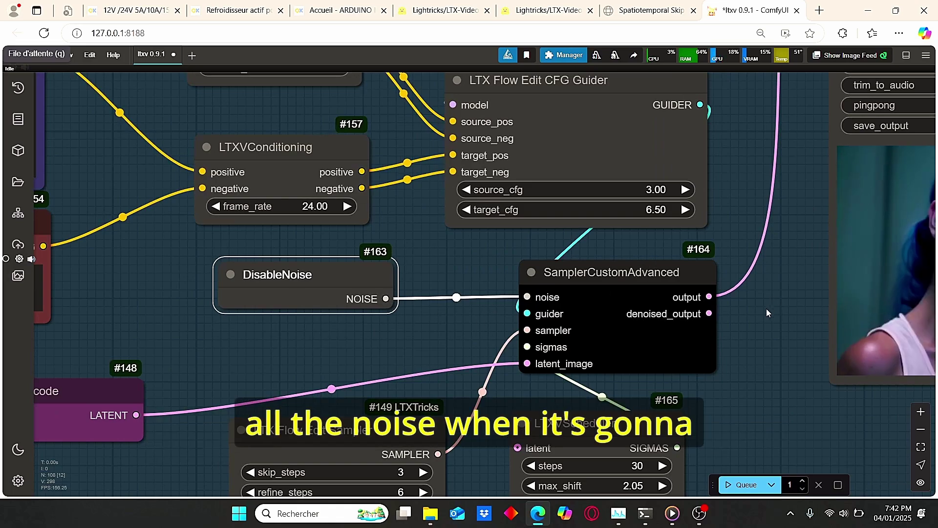
{"action": "scroll", "coordinate": [767, 308], "scroll_direction": "down", "scroll_amount": 1}
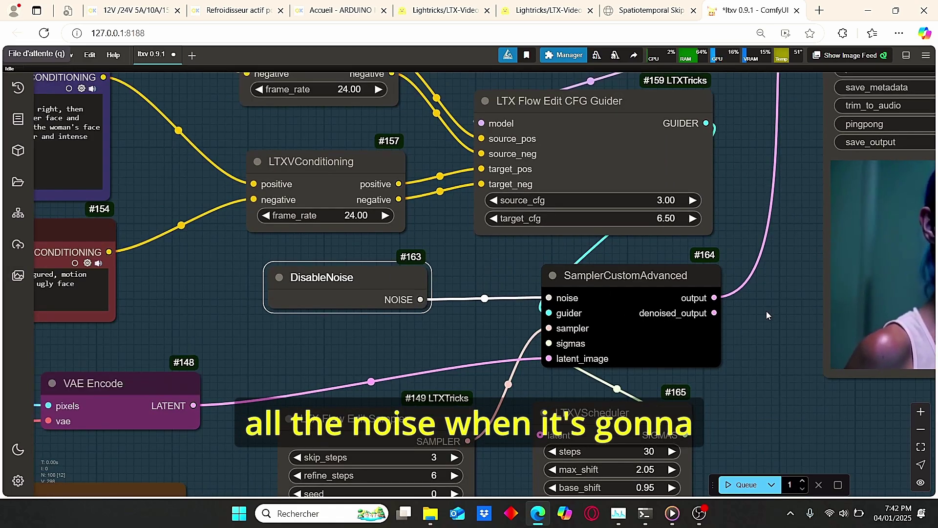
{"action": "left_click_drag", "start_coordinate": [767, 312], "coordinate": [663, 314]}
{"action": "scroll", "coordinate": [712, 316], "scroll_direction": "down", "scroll_amount": 2}
{"action": "scroll", "coordinate": [576, 292], "scroll_direction": "up", "scroll_amount": 3}
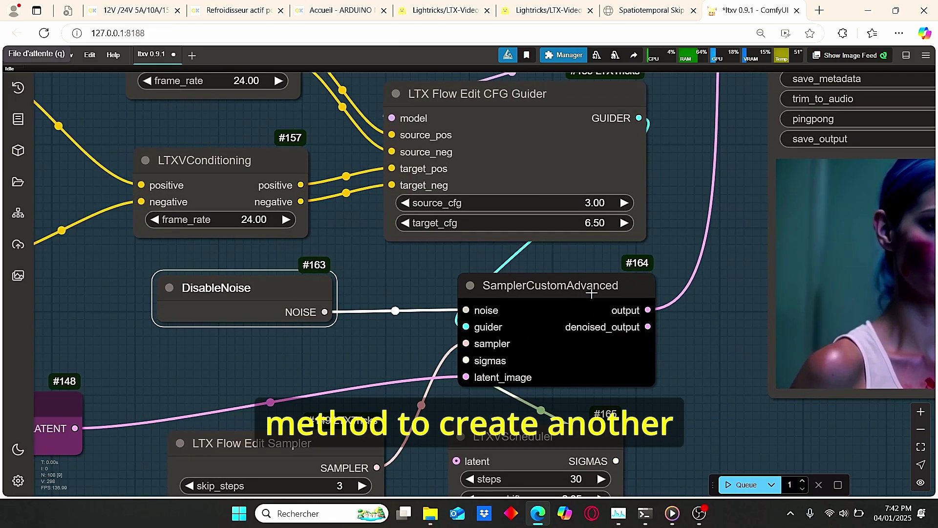
{"action": "scroll", "coordinate": [599, 290], "scroll_direction": "down", "scroll_amount": 4}
{"action": "scroll", "coordinate": [599, 289], "scroll_direction": "down", "scroll_amount": 1}
{"action": "left_click_drag", "start_coordinate": [753, 274], "coordinate": [661, 312]}
{"action": "scroll", "coordinate": [662, 312], "scroll_direction": "up", "scroll_amount": 4}
{"action": "scroll", "coordinate": [547, 341], "scroll_direction": "down", "scroll_amount": 2}
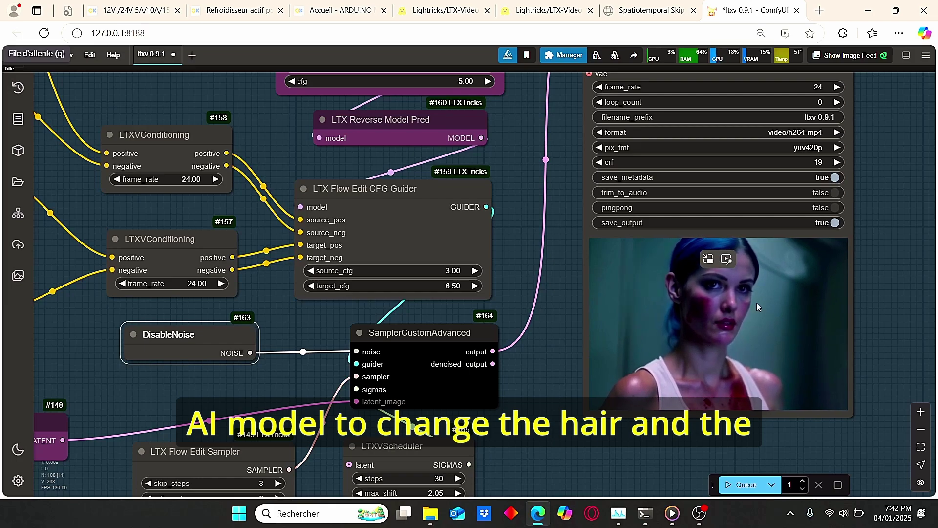
{"action": "mouse_move", "coordinate": [784, 250]}
Inspect the LTX Flow Edit CFG Guider's source and target conditioning inputs and the LTXVConditioning nodes feeding them.
{"action": "left_click_drag", "start_coordinate": [270, 142], "coordinate": [523, 198]}
{"action": "scroll", "coordinate": [459, 271], "scroll_direction": "down", "scroll_amount": 1}
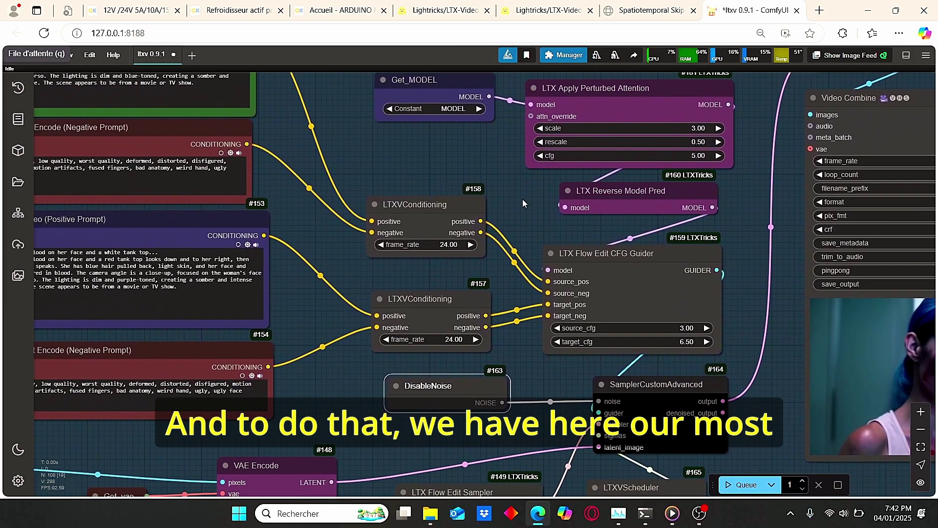
{"action": "scroll", "coordinate": [526, 208], "scroll_direction": "up", "scroll_amount": 2}
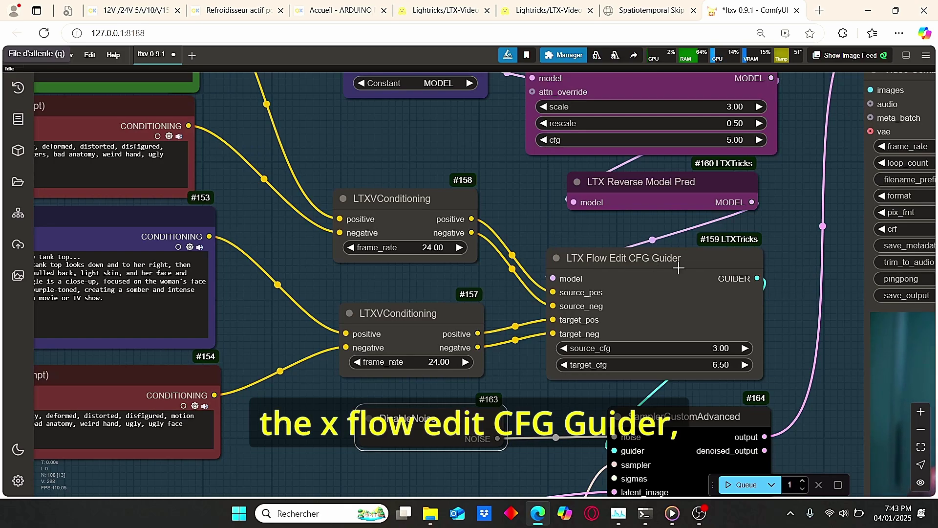
{"action": "scroll", "coordinate": [679, 267], "scroll_direction": "down", "scroll_amount": 2}
{"action": "scroll", "coordinate": [539, 243], "scroll_direction": "up", "scroll_amount": 3}
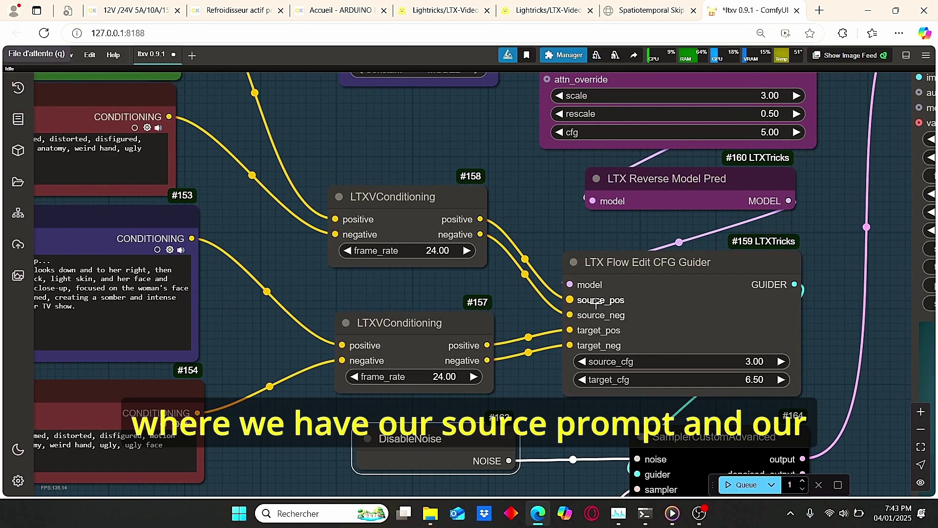
{"action": "scroll", "coordinate": [604, 331], "scroll_direction": "down", "scroll_amount": 2}
Review the four prompt nodes of the VIDEO TO VIDEO group, focusing on the Original Video positive prompt and its negative prompt.
{"action": "left_click_drag", "start_coordinate": [369, 296], "coordinate": [676, 364]}
{"action": "scroll", "coordinate": [603, 333], "scroll_direction": "down", "scroll_amount": 2}
{"action": "scroll", "coordinate": [620, 323], "scroll_direction": "up", "scroll_amount": 3}
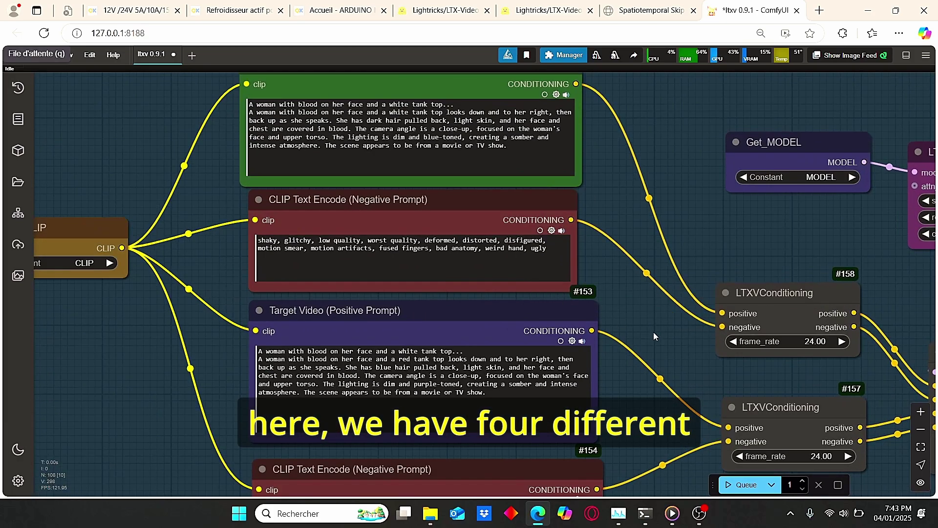
{"action": "left_click_drag", "start_coordinate": [690, 366], "coordinate": [727, 403]}
{"action": "left_click_drag", "start_coordinate": [264, 227], "coordinate": [293, 261]}
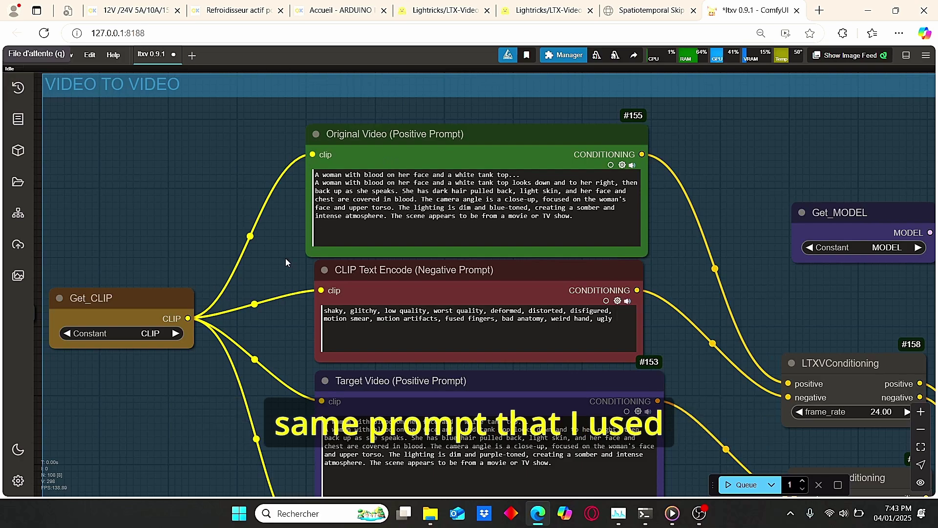
{"action": "scroll", "coordinate": [285, 266], "scroll_direction": "down", "scroll_amount": 2}
{"action": "scroll", "coordinate": [195, 308], "scroll_direction": "up", "scroll_amount": 2}
{"action": "scroll", "coordinate": [187, 291], "scroll_direction": "down", "scroll_amount": 6}
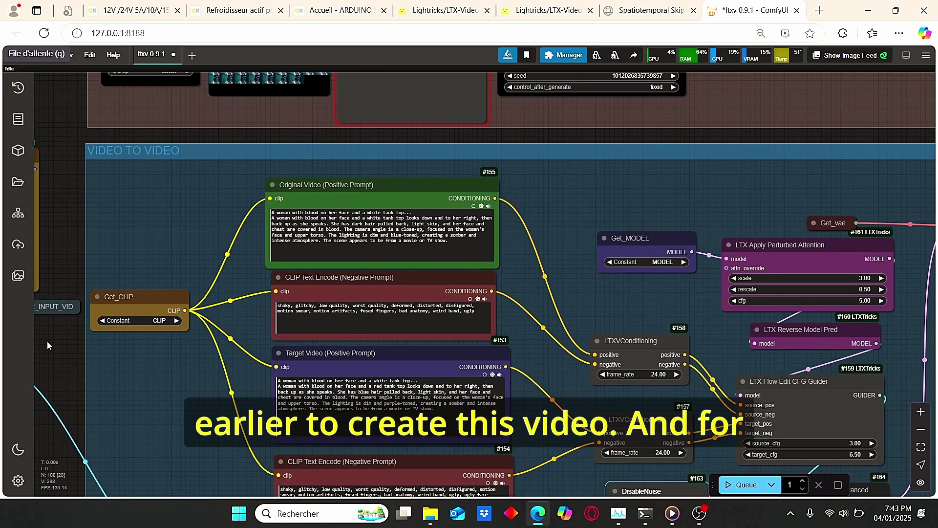
{"action": "left_click_drag", "start_coordinate": [46, 337], "coordinate": [367, 287]}
{"action": "scroll", "coordinate": [528, 228], "scroll_direction": "up", "scroll_amount": 4}
{"action": "left_click_drag", "start_coordinate": [528, 229], "coordinate": [343, 211]}
{"action": "scroll", "coordinate": [457, 230], "scroll_direction": "up", "scroll_amount": 2}
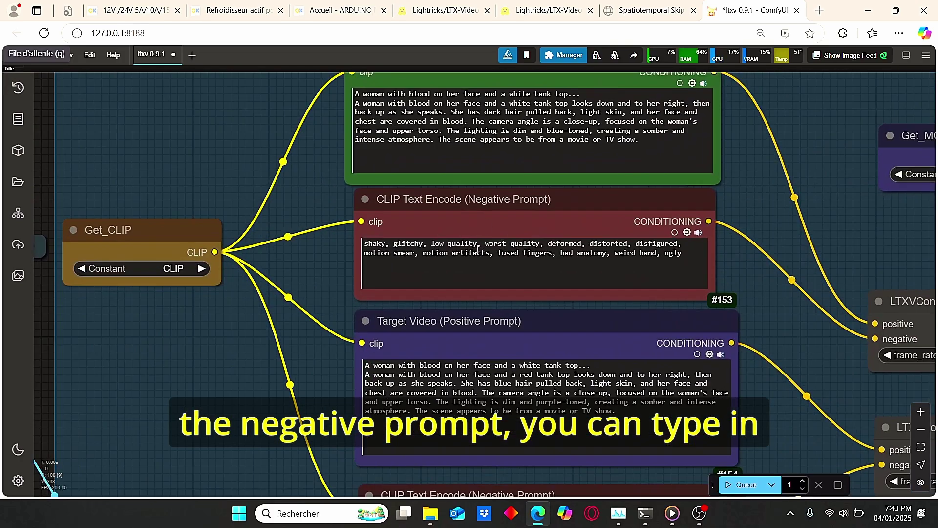
Read the Target Video positive prompt, highlighting the hair and tank top colours and checking the lighting description.
{"action": "left_click_drag", "start_coordinate": [333, 385], "coordinate": [299, 270]}
{"action": "scroll", "coordinate": [309, 265], "scroll_direction": "down", "scroll_amount": 1}
{"action": "left_click_drag", "start_coordinate": [315, 239], "coordinate": [266, 348]}
{"action": "scroll", "coordinate": [303, 347], "scroll_direction": "up", "scroll_amount": 3}
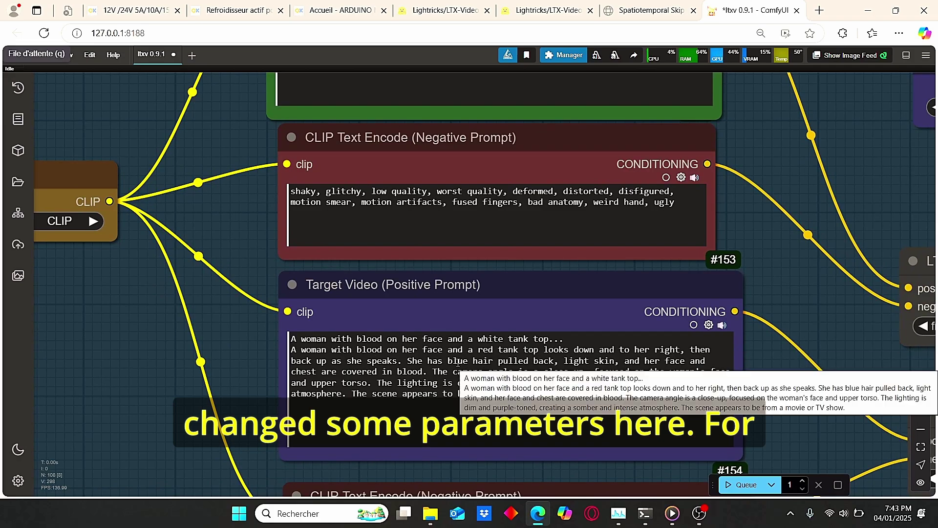
{"action": "left_click", "coordinate": [447, 372]}
{"action": "left_click_drag", "start_coordinate": [448, 360], "coordinate": [458, 360]}
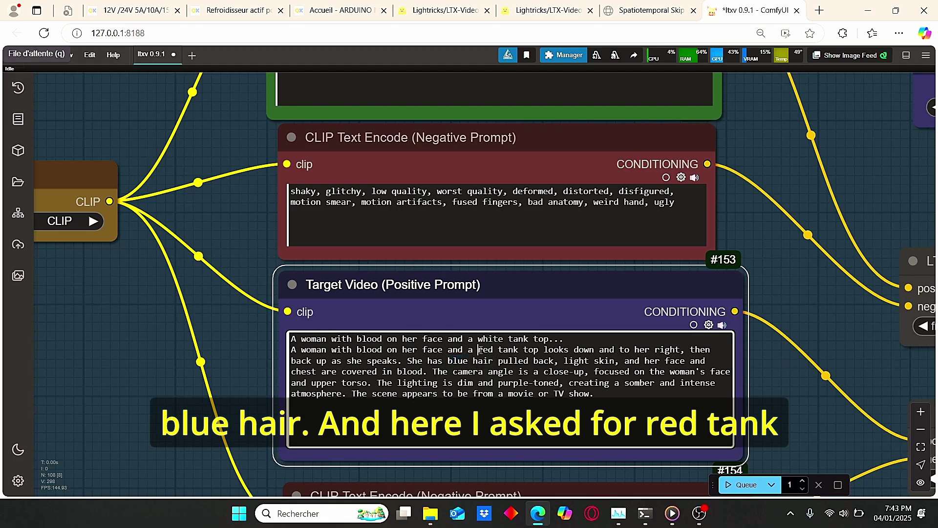
{"action": "left_click_drag", "start_coordinate": [497, 350], "coordinate": [508, 348]}
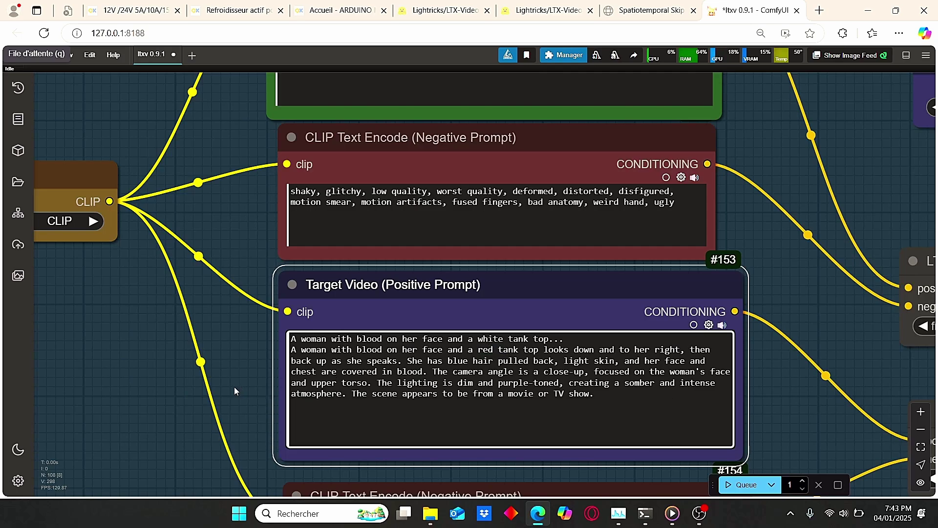
{"action": "scroll", "coordinate": [242, 386], "scroll_direction": "up", "scroll_amount": 4}
{"action": "left_click_drag", "start_coordinate": [227, 281], "coordinate": [119, 290]}
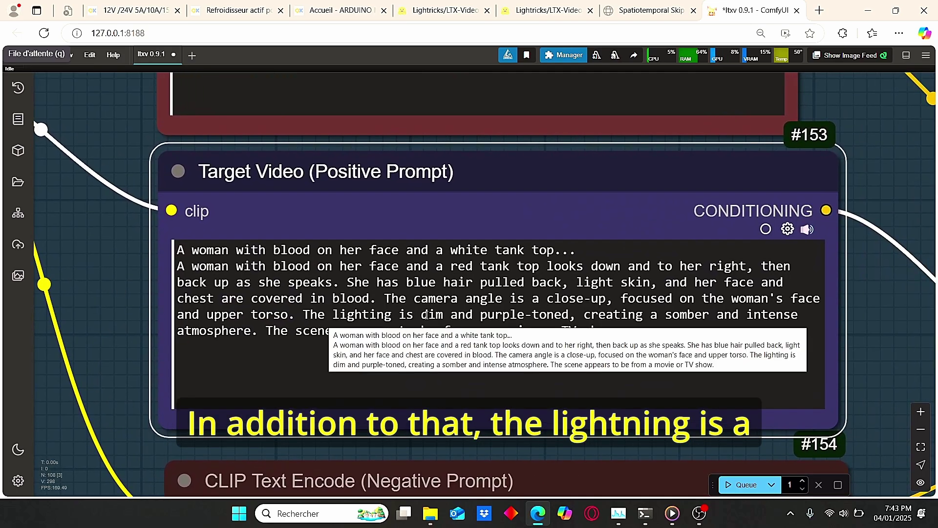
{"action": "left_click", "coordinate": [493, 316]}
{"action": "scroll", "coordinate": [141, 282], "scroll_direction": "down", "scroll_amount": 5}
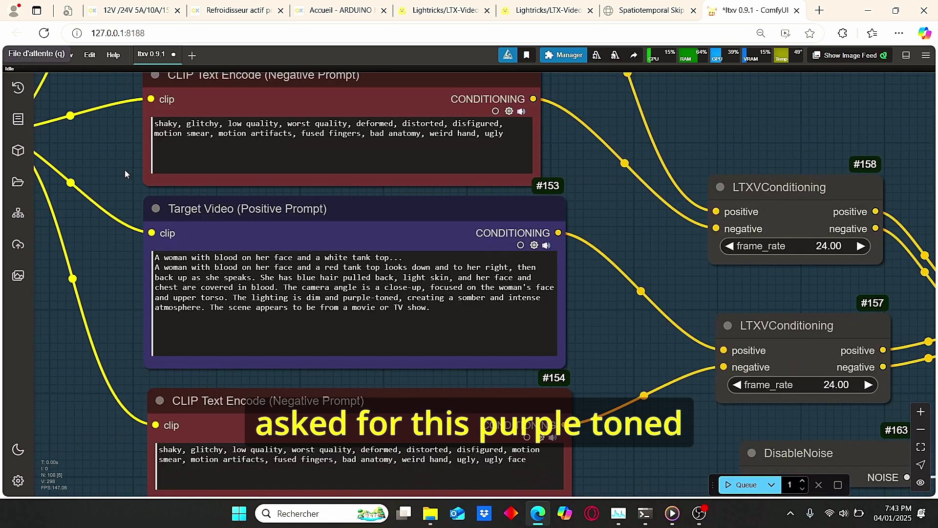
Check the lighting wording in the Original Video prompt and read the negative prompt below the Target Video prompt.
{"action": "left_click_drag", "start_coordinate": [125, 170], "coordinate": [159, 418]}
{"action": "scroll", "coordinate": [229, 313], "scroll_direction": "up", "scroll_amount": 4}
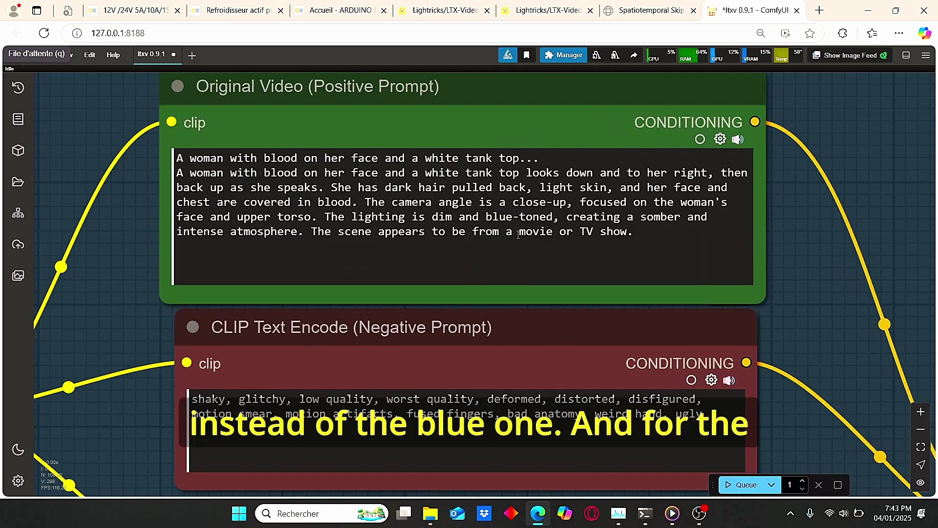
{"action": "scroll", "coordinate": [597, 371], "scroll_direction": "down", "scroll_amount": 4}
{"action": "left_click_drag", "start_coordinate": [598, 370], "coordinate": [646, 330]}
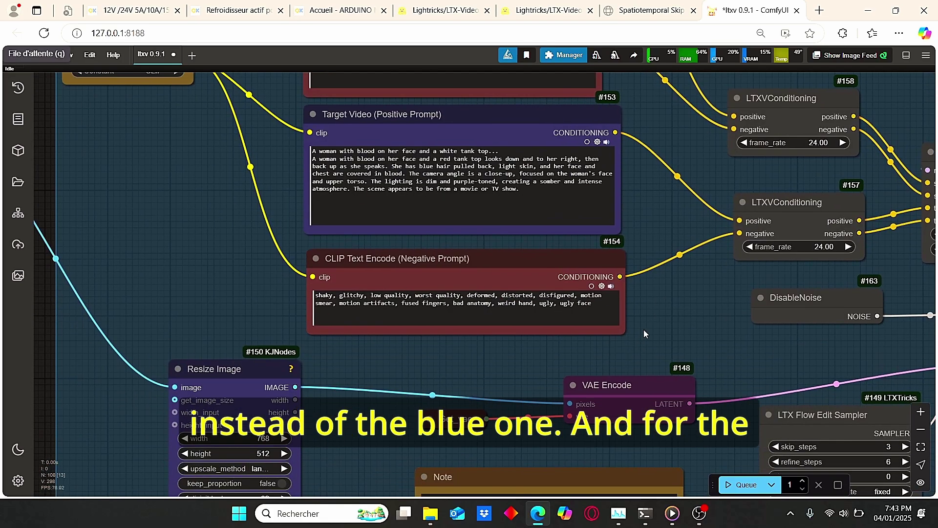
{"action": "scroll", "coordinate": [646, 330], "scroll_direction": "up", "scroll_amount": 4}
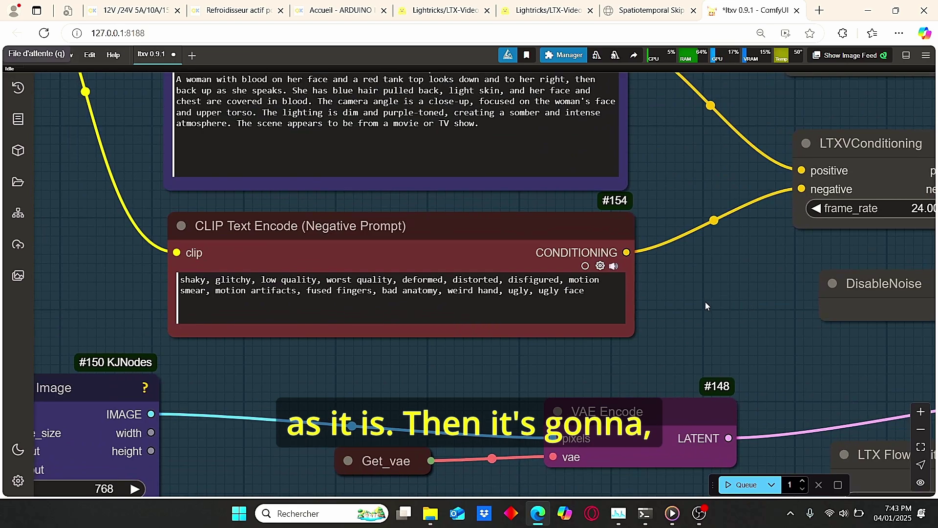
Follow the source and target prompt conditioning through the LTX Flow Edit CFG Guider to the Video Combine output.
{"action": "scroll", "coordinate": [705, 303], "scroll_direction": "down", "scroll_amount": 3}
{"action": "scroll", "coordinate": [524, 315], "scroll_direction": "down", "scroll_amount": 2}
{"action": "scroll", "coordinate": [612, 247], "scroll_direction": "up", "scroll_amount": 4}
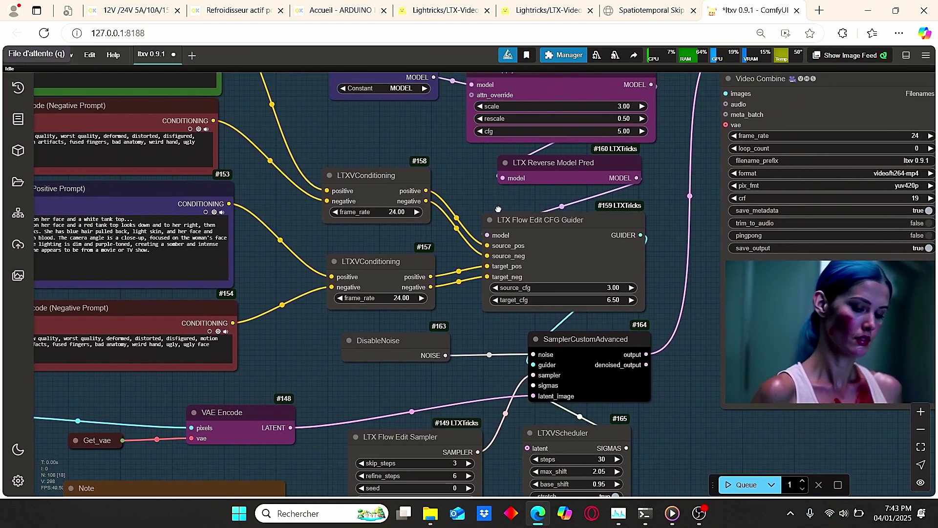
{"action": "scroll", "coordinate": [612, 247], "scroll_direction": "down", "scroll_amount": 2}
{"action": "left_click_drag", "start_coordinate": [439, 173], "coordinate": [483, 201]}
{"action": "left_click_drag", "start_coordinate": [380, 175], "coordinate": [490, 211]}
{"action": "scroll", "coordinate": [594, 257], "scroll_direction": "down", "scroll_amount": 4}
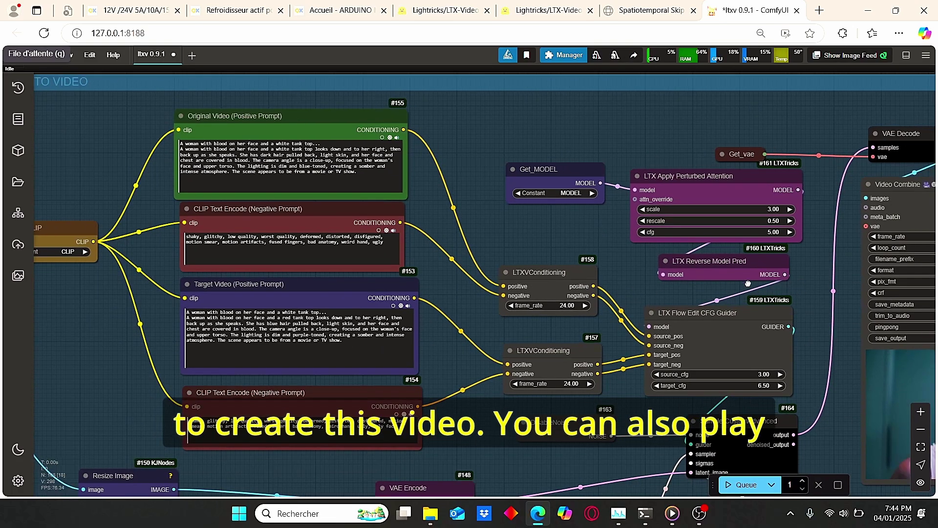
{"action": "left_click_drag", "start_coordinate": [747, 283], "coordinate": [514, 285]}
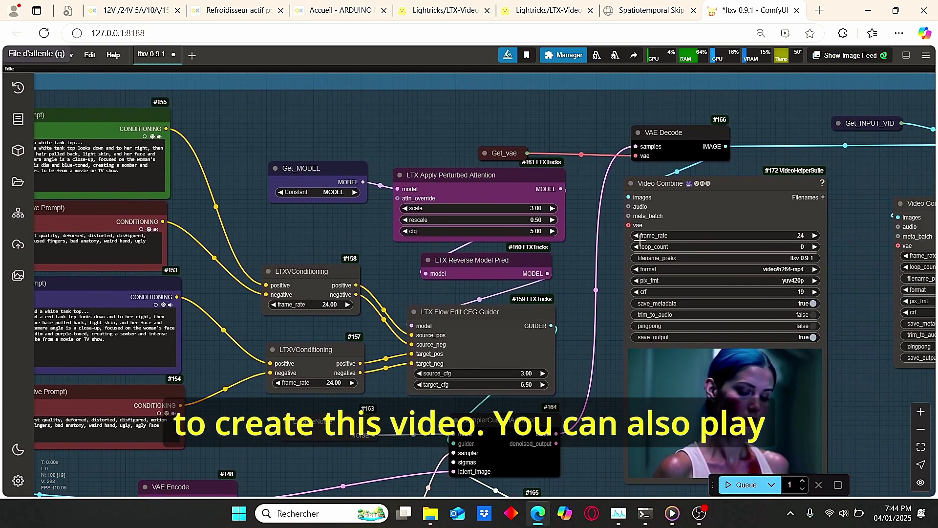
Examine the LTX Apply Perturbed Attention parameters and the resulting video, and return to the Load Video and Fast Groups Muter nodes.
{"action": "scroll", "coordinate": [414, 231], "scroll_direction": "up", "scroll_amount": 4}
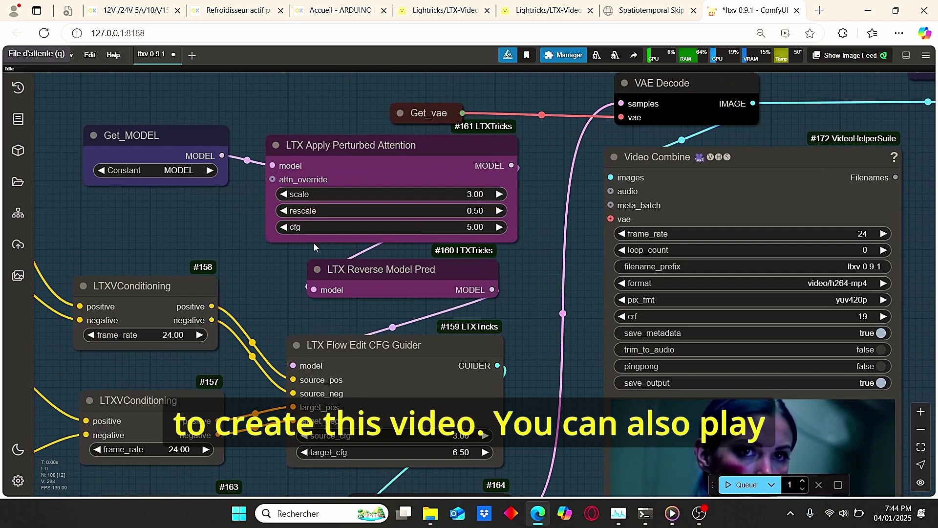
{"action": "scroll", "coordinate": [311, 242], "scroll_direction": "up", "scroll_amount": 2}
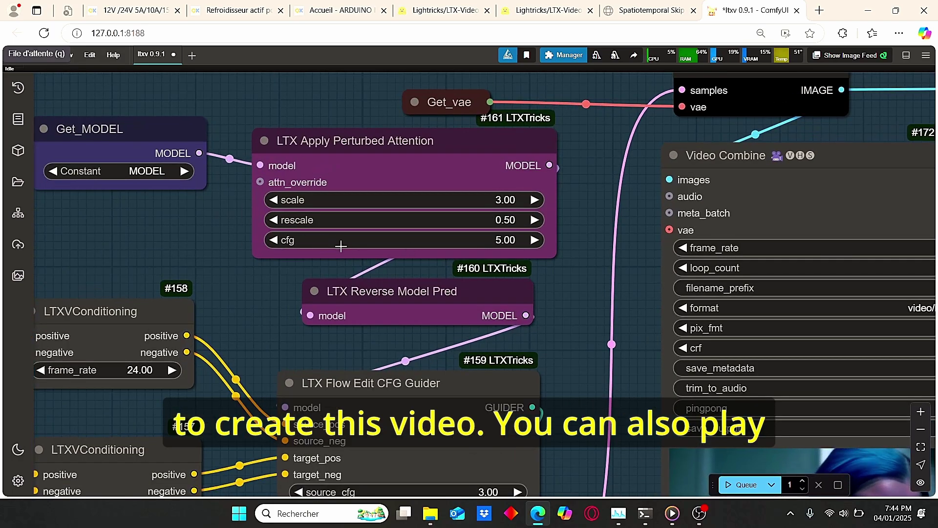
{"action": "scroll", "coordinate": [336, 245], "scroll_direction": "up", "scroll_amount": 3}
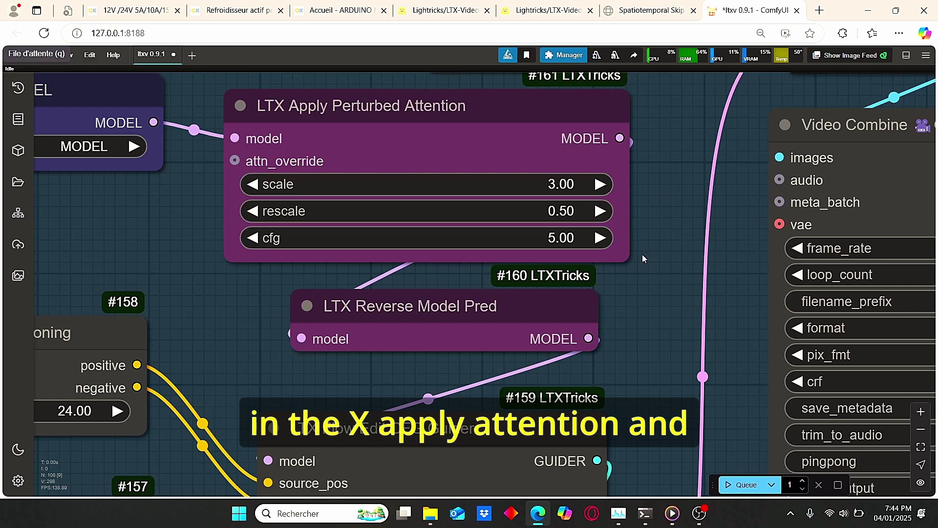
{"action": "scroll", "coordinate": [643, 253], "scroll_direction": "down", "scroll_amount": 11}
{"action": "scroll", "coordinate": [709, 278], "scroll_direction": "up", "scroll_amount": 3}
{"action": "left_click_drag", "start_coordinate": [710, 341], "coordinate": [716, 265]}
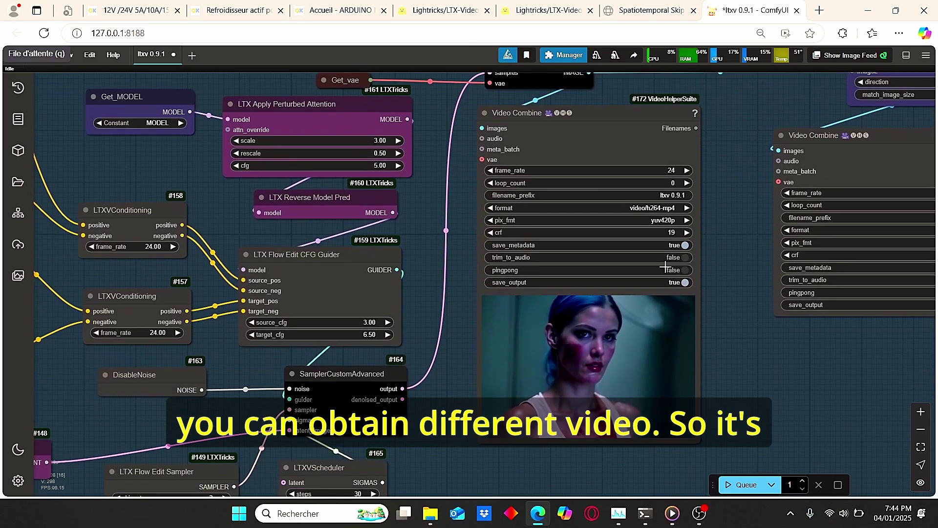
{"action": "scroll", "coordinate": [549, 303], "scroll_direction": "down", "scroll_amount": 1}
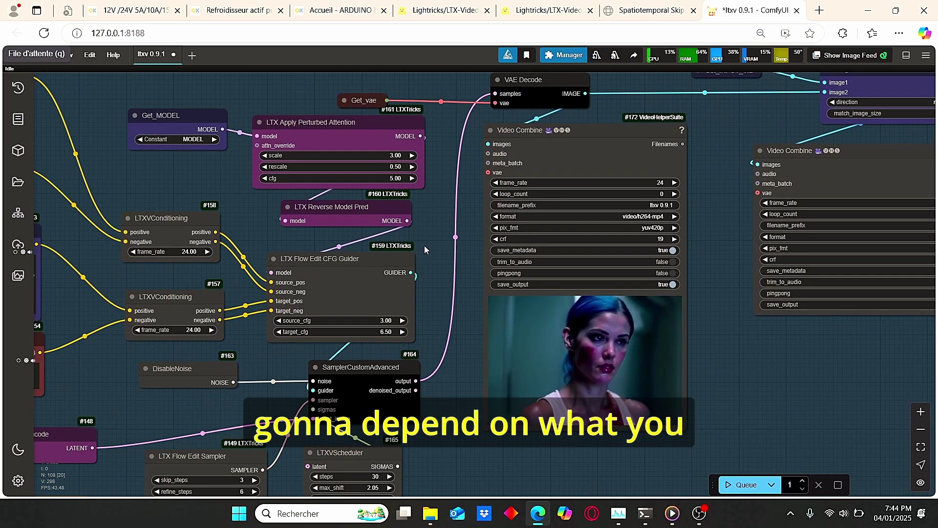
{"action": "scroll", "coordinate": [189, 198], "scroll_direction": "down", "scroll_amount": 1}
{"action": "left_click_drag", "start_coordinate": [146, 188], "coordinate": [758, 267]}
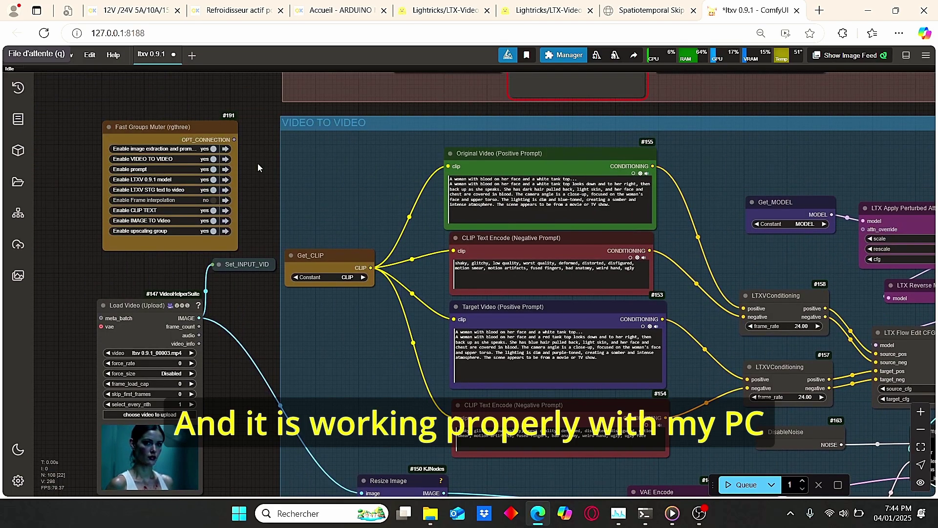
Examine the Fast Groups Muter, the Load Video node and the image extraction and prompt generation group.
{"action": "scroll", "coordinate": [269, 183], "scroll_direction": "up", "scroll_amount": 2}
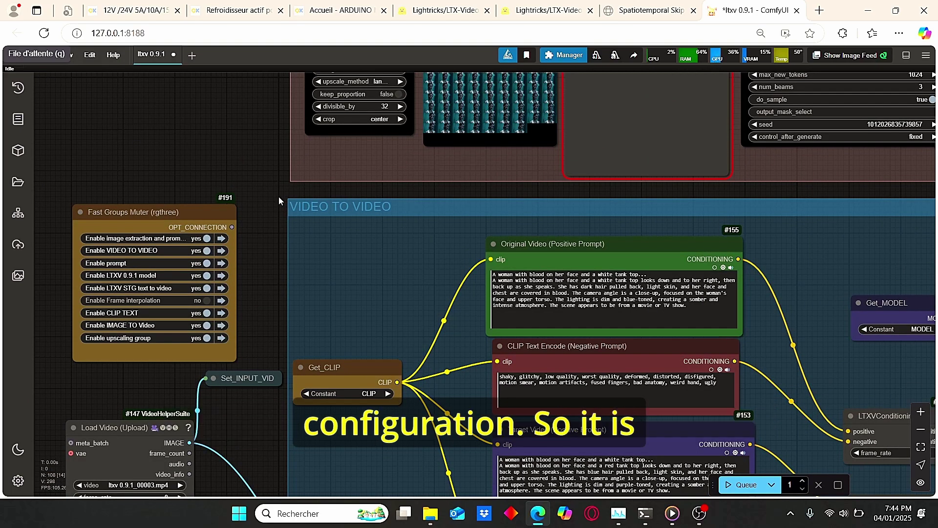
{"action": "left_click_drag", "start_coordinate": [262, 176], "coordinate": [265, 183]}
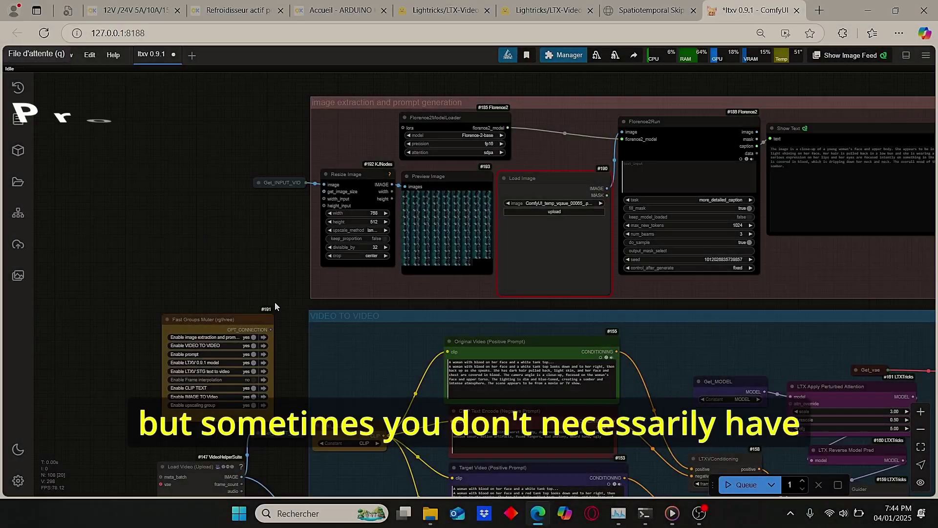
{"action": "left_click_drag", "start_coordinate": [274, 306], "coordinate": [276, 155]}
{"action": "scroll", "coordinate": [257, 363], "scroll_direction": "up", "scroll_amount": 3}
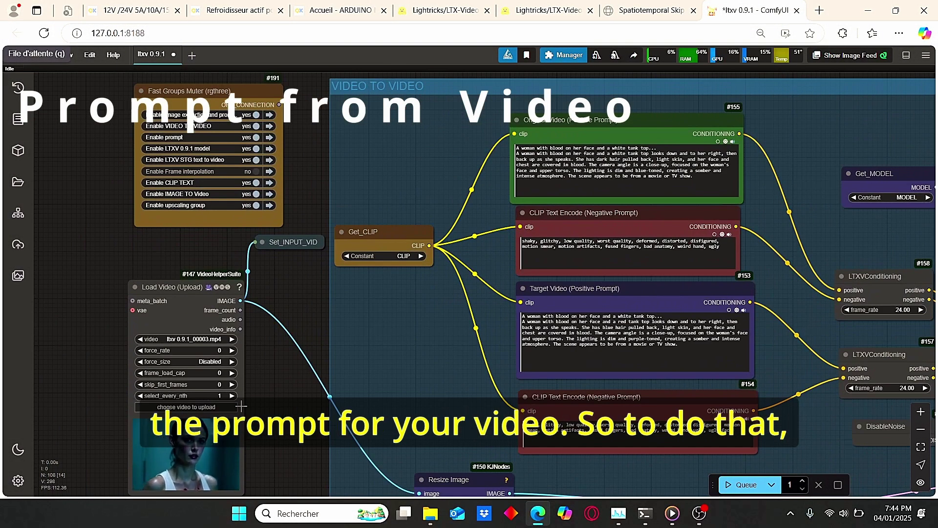
{"action": "scroll", "coordinate": [295, 271], "scroll_direction": "down", "scroll_amount": 2}
{"action": "left_click_drag", "start_coordinate": [287, 98], "coordinate": [261, 276]}
{"action": "scroll", "coordinate": [281, 137], "scroll_direction": "up", "scroll_amount": 3}
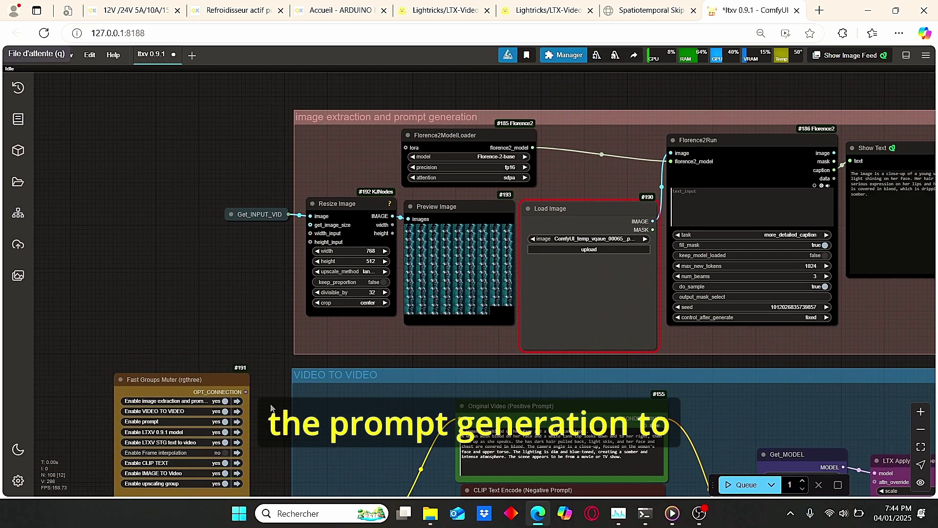
{"action": "left_click_drag", "start_coordinate": [272, 403], "coordinate": [277, 254]}
Disable the VIDEO TO VIDEO, LTXV STG text to video, IMAGE TO Video and upscaling groups in the Fast Groups Muter.
{"action": "scroll", "coordinate": [277, 255], "scroll_direction": "down", "scroll_amount": 2}
{"action": "scroll", "coordinate": [265, 274], "scroll_direction": "up", "scroll_amount": 4}
{"action": "left_click_drag", "start_coordinate": [288, 287], "coordinate": [298, 278]}
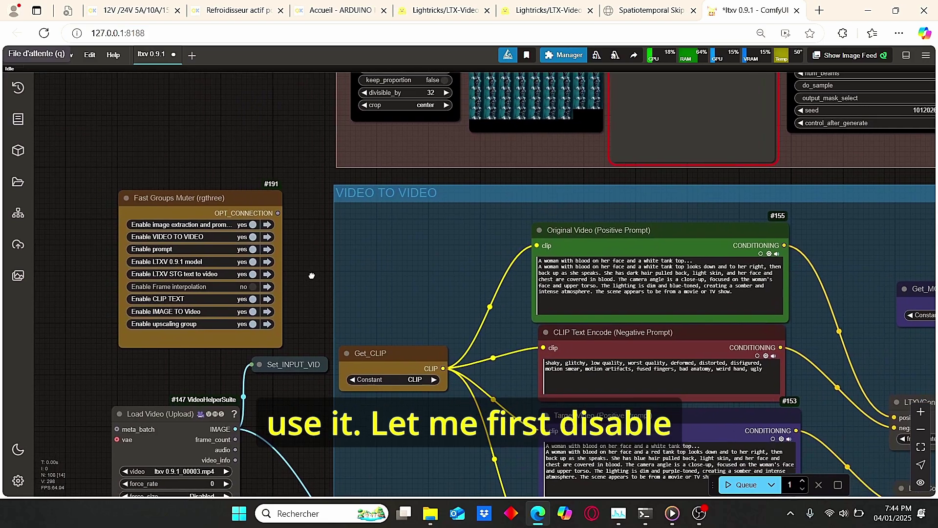
{"action": "scroll", "coordinate": [298, 279], "scroll_direction": "up", "scroll_amount": 2}
{"action": "left_click", "coordinate": [243, 314]}
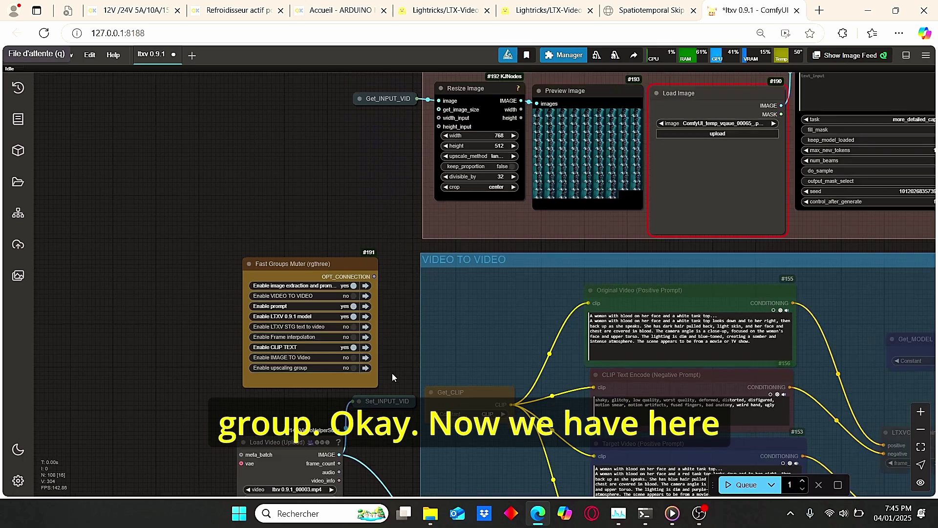
Check that the image extraction, prompt, LTXV 0.9.1 model and CLIP TEXT groups are enabled, and queue the workflow.
{"action": "left_click_drag", "start_coordinate": [395, 386], "coordinate": [437, 251]}
{"action": "left_click_drag", "start_coordinate": [431, 189], "coordinate": [409, 293]}
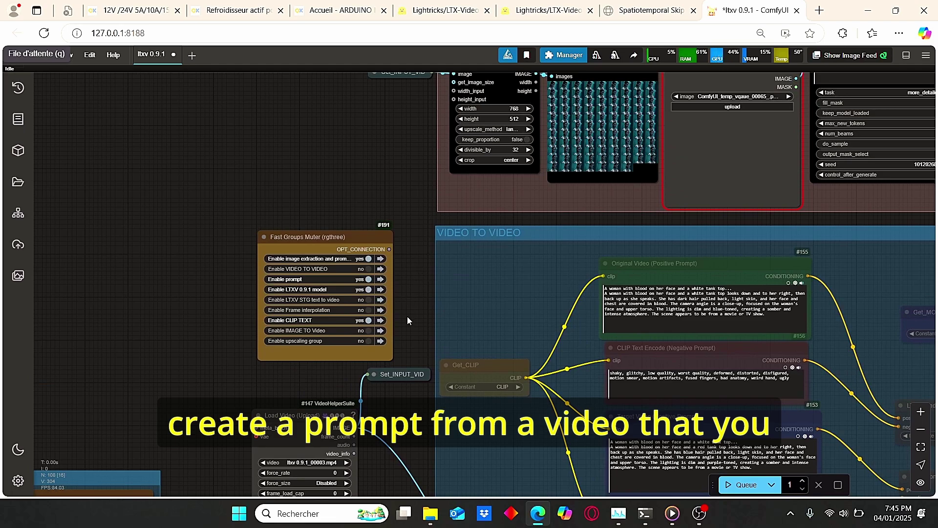
{"action": "left_click_drag", "start_coordinate": [409, 306], "coordinate": [411, 327]}
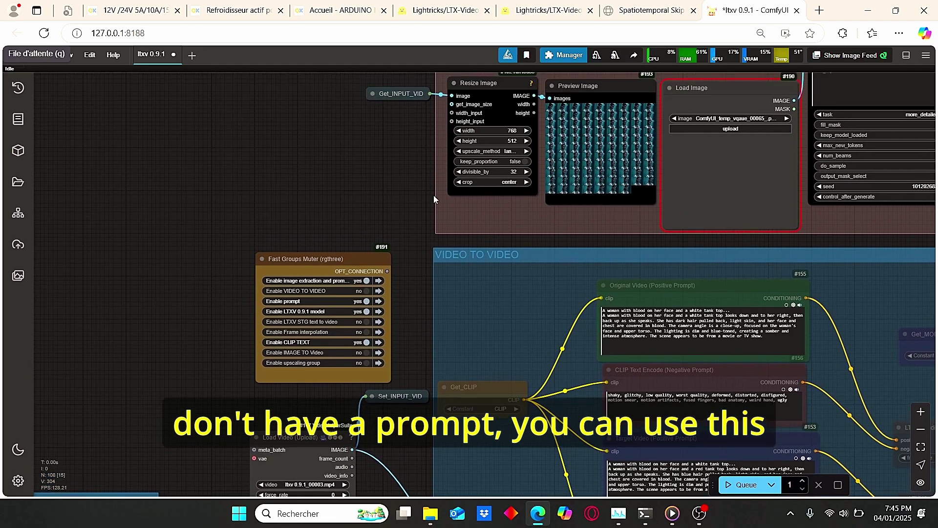
{"action": "left_click_drag", "start_coordinate": [435, 198], "coordinate": [395, 259]}
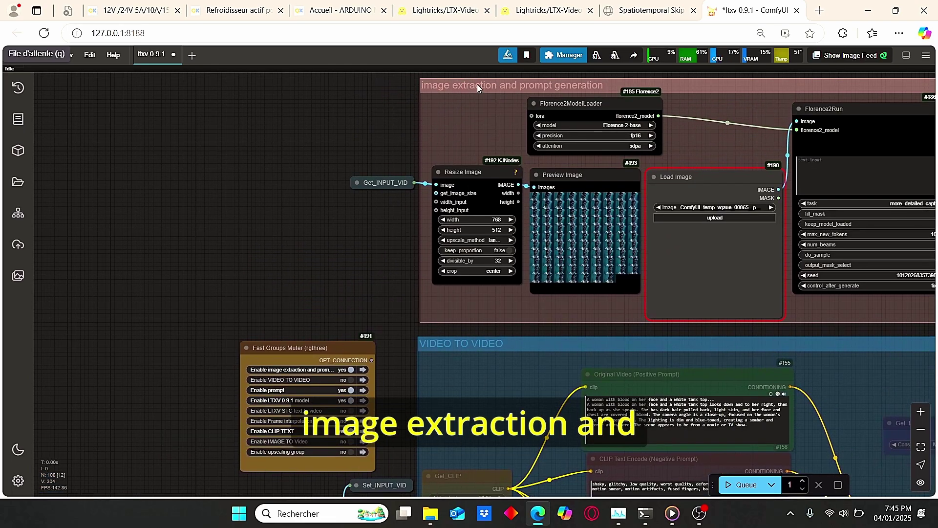
{"action": "left_click_drag", "start_coordinate": [386, 347], "coordinate": [385, 262]}
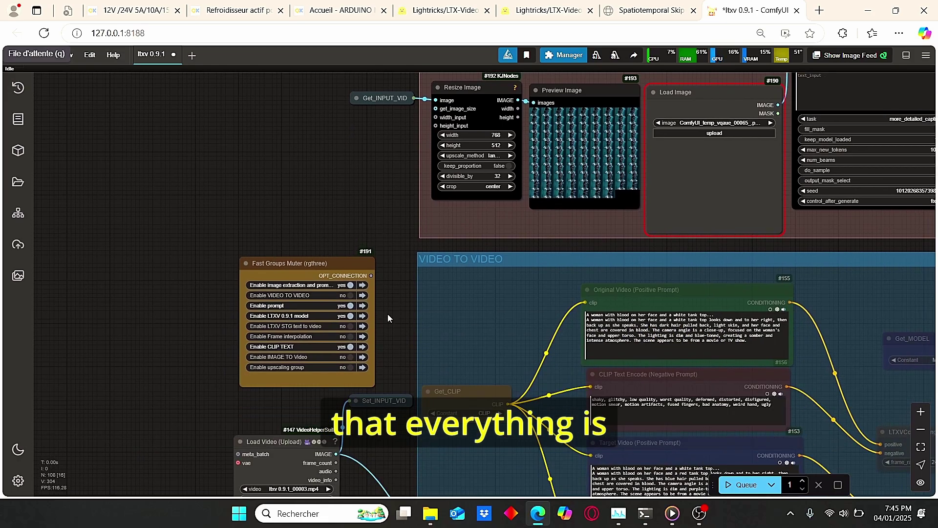
{"action": "scroll", "coordinate": [343, 264], "scroll_direction": "up", "scroll_amount": 4}
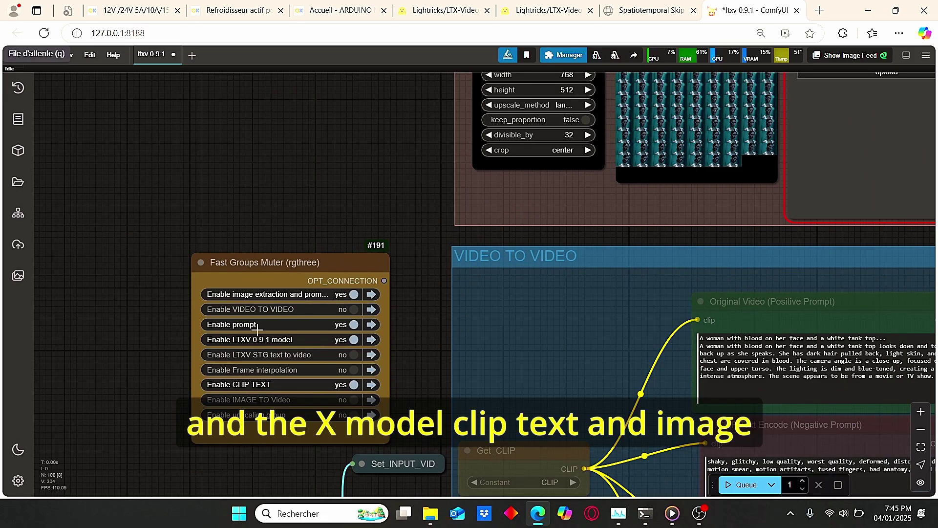
{"action": "scroll", "coordinate": [434, 389], "scroll_direction": "down", "scroll_amount": 5}
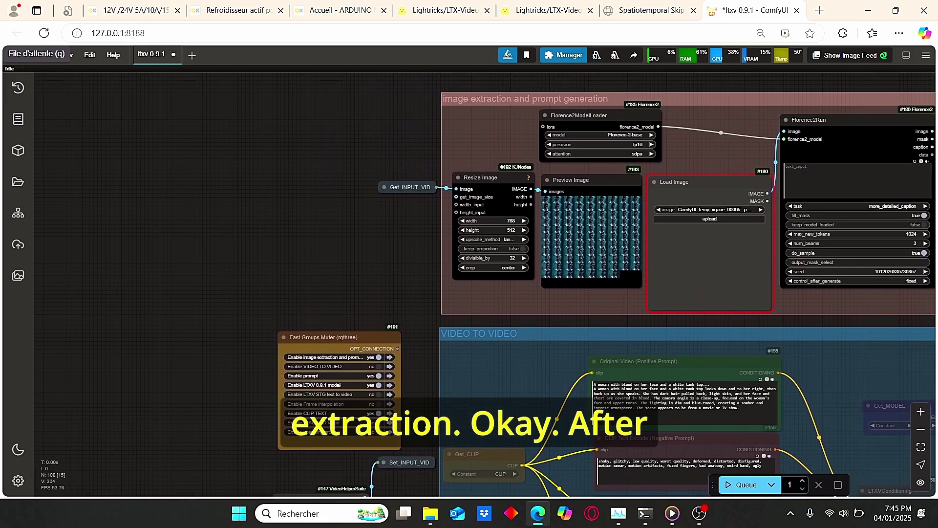
{"action": "left_click_drag", "start_coordinate": [426, 427], "coordinate": [428, 432]}
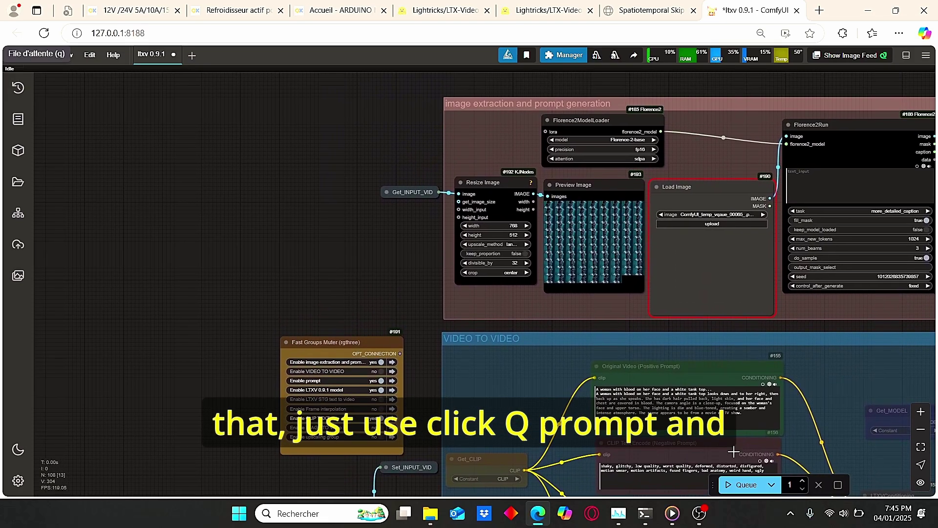
{"action": "left_click", "coordinate": [734, 487]}
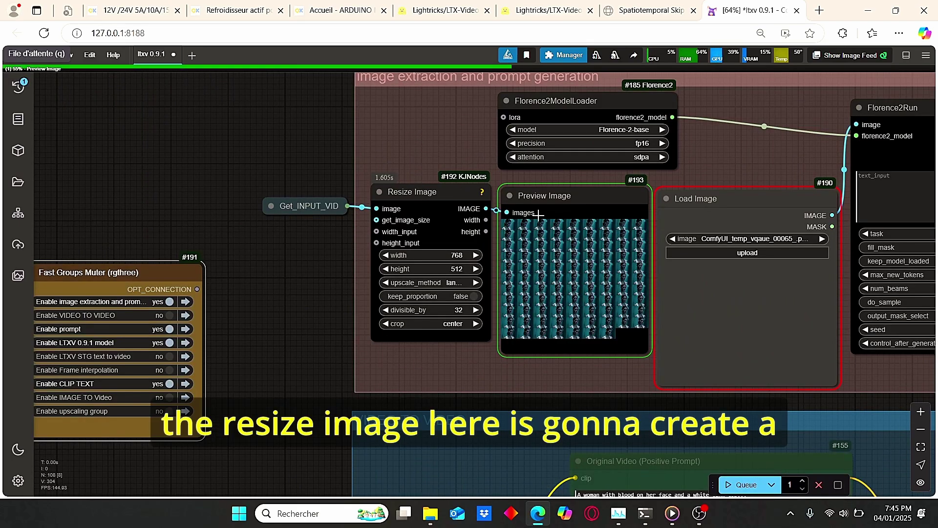
Enlarge the extracted frames in the Preview Image node, advance to frame 18 and copy it to the Clipspace.
{"action": "scroll", "coordinate": [538, 215], "scroll_direction": "up", "scroll_amount": 3}
{"action": "left_click", "coordinate": [510, 230]}
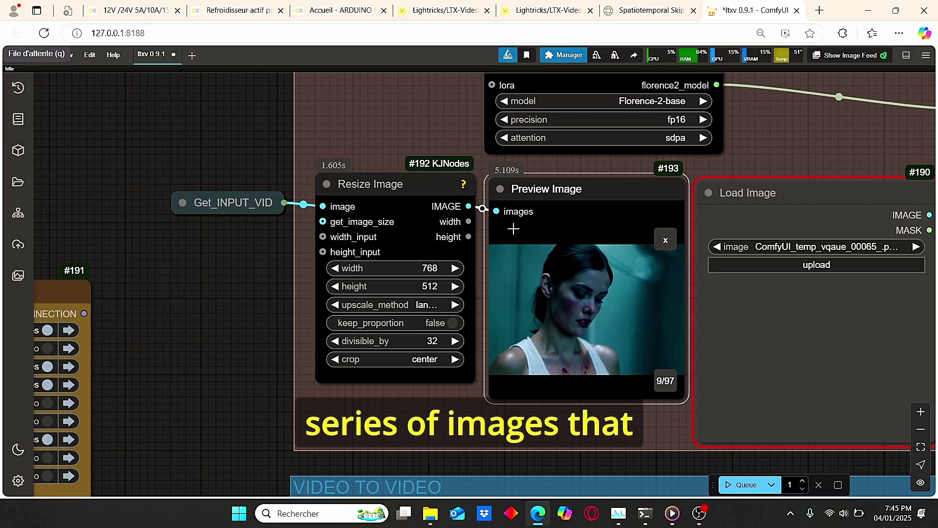
{"action": "key", "text": "Right"}
{"action": "key", "text": "Right"}
{"action": "key", "text": "Right"}
{"action": "key", "text": "Right"}
{"action": "key", "text": "Right"}
{"action": "key", "text": "Right"}
{"action": "key", "text": "Right"}
{"action": "key", "text": "Right"}
{"action": "key", "text": "Right"}
{"action": "key", "text": "Right"}
{"action": "key", "text": "Right"}
{"action": "key", "text": "Right"}
{"action": "key", "text": "Right"}
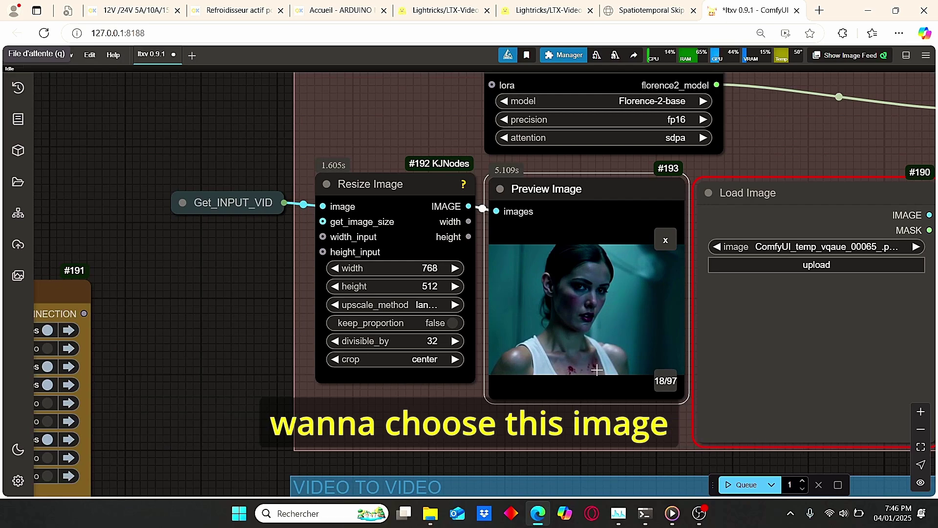
{"action": "right_click", "coordinate": [605, 308]}
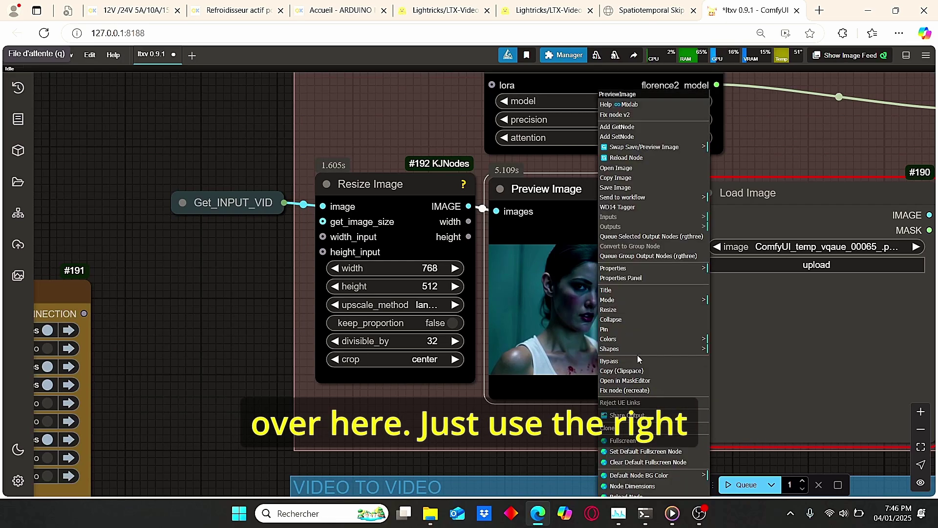
{"action": "left_click", "coordinate": [638, 372]}
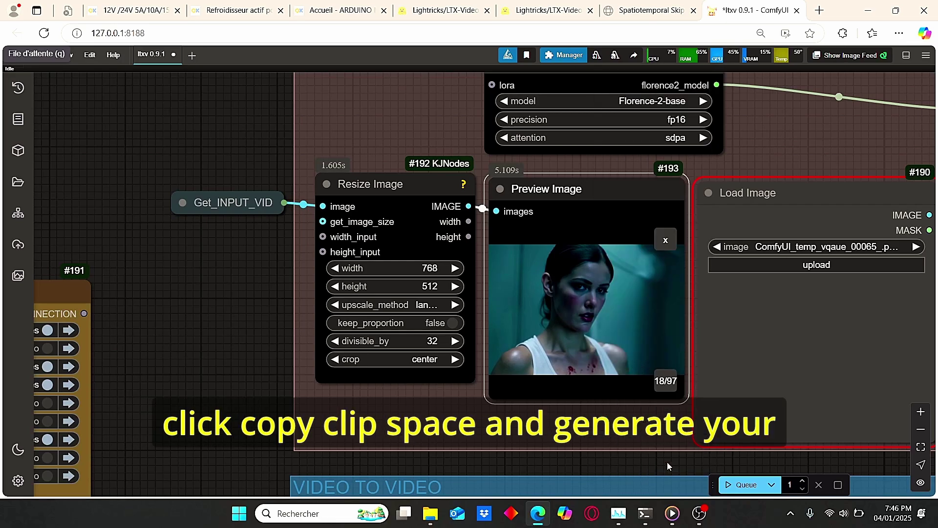
Paste the copied frame into the Load Image node and run Florence2 to caption it in the Show Text node.
{"action": "left_click_drag", "start_coordinate": [668, 464], "coordinate": [437, 435]}
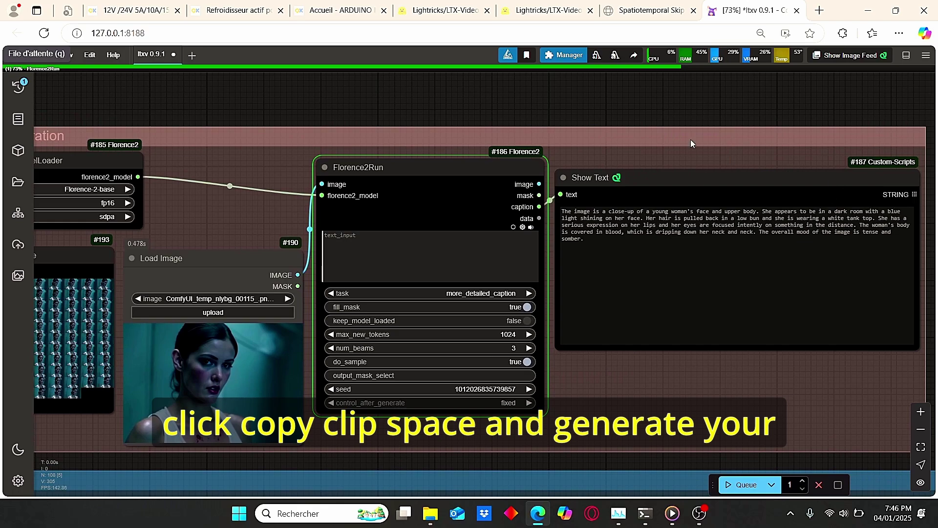
{"action": "left_click_drag", "start_coordinate": [719, 109], "coordinate": [684, 112]}
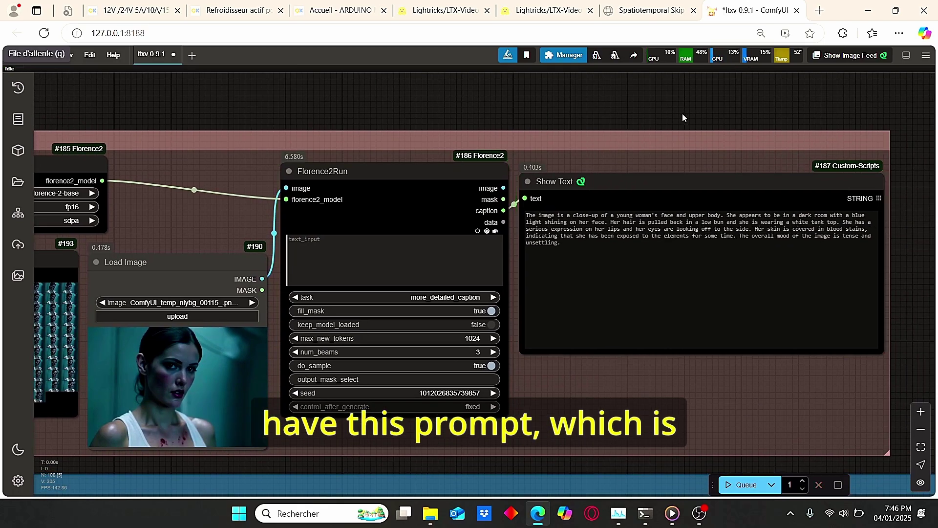
Copy the generated caption from the Show Text node and replace the Original Video positive prompt with it.
{"action": "left_click_drag", "start_coordinate": [590, 250], "coordinate": [532, 209]}
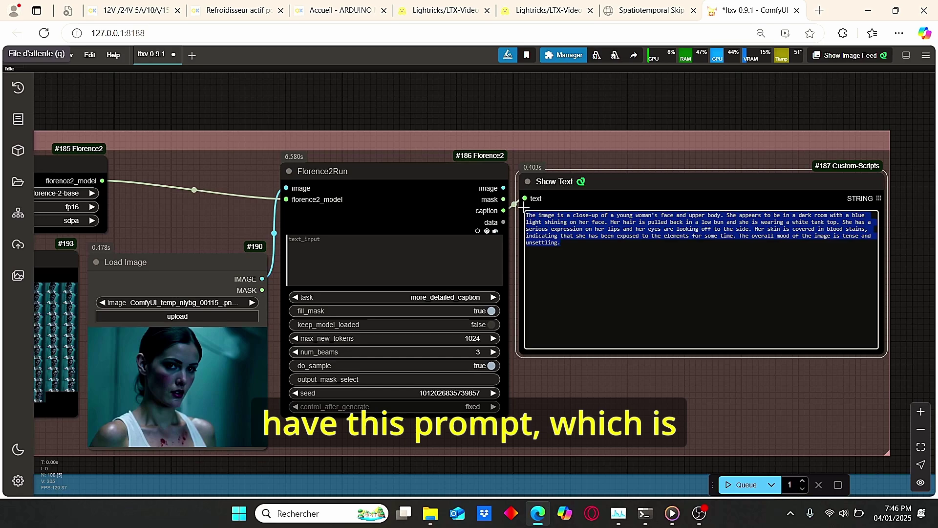
{"action": "scroll", "coordinate": [524, 205], "scroll_direction": "down", "scroll_amount": 3}
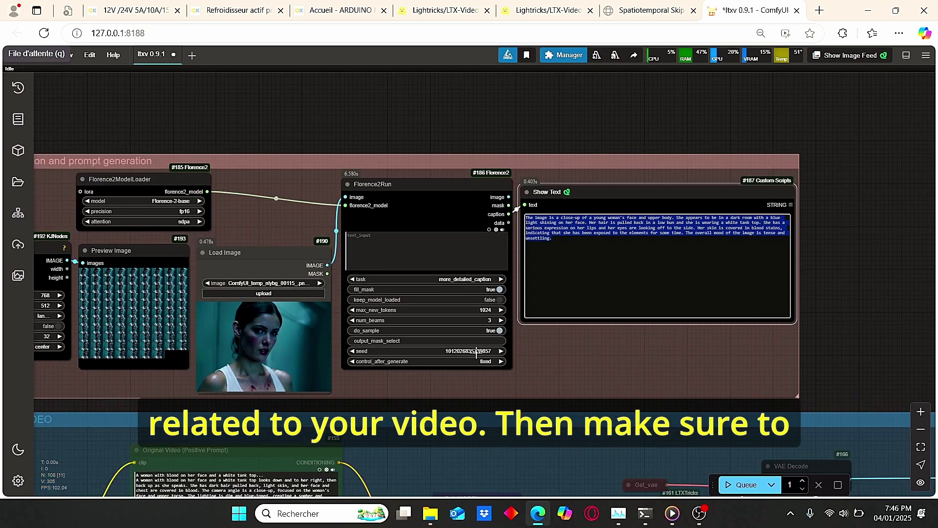
{"action": "left_click_drag", "start_coordinate": [411, 409], "coordinate": [647, 231]}
{"action": "left_click", "coordinate": [556, 324]}
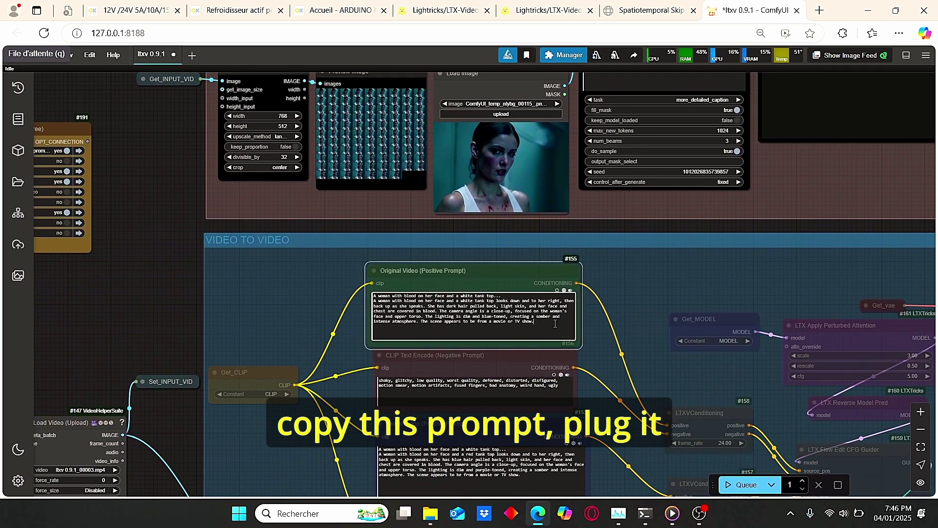
{"action": "key", "text": "ctrl+a"}
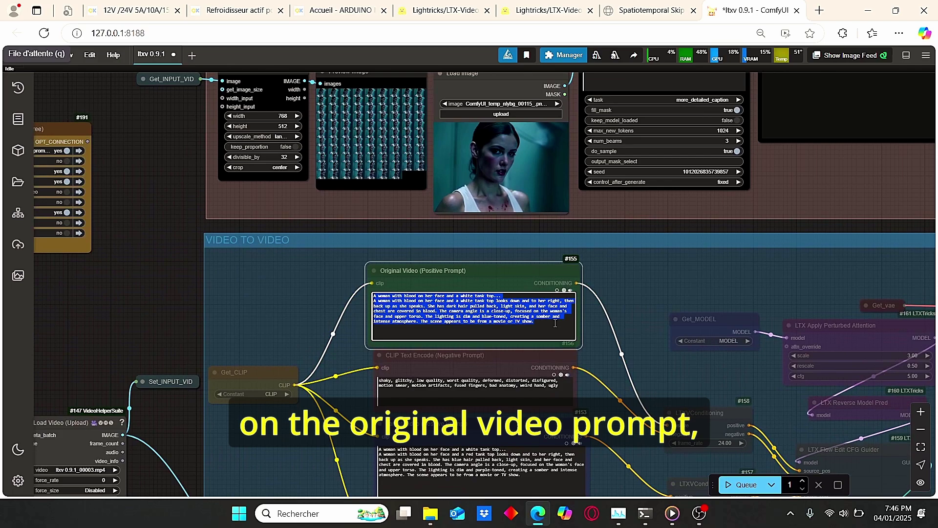
{"action": "key", "text": "ctrl+v"}
Replace the Target Video positive prompt with the same copied caption and check the pasted text.
{"action": "left_click_drag", "start_coordinate": [157, 337], "coordinate": [230, 210]}
{"action": "left_click", "coordinate": [542, 362]}
{"action": "key", "text": "ctrl+a"}
{"action": "key", "text": "ctrl+v"}
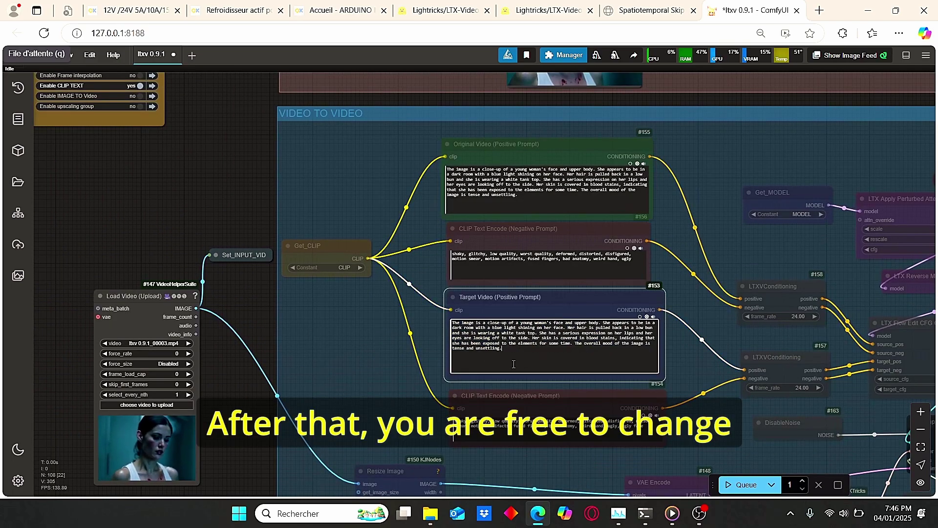
{"action": "scroll", "coordinate": [416, 335], "scroll_direction": "up", "scroll_amount": 8}
{"action": "scroll", "coordinate": [443, 329], "scroll_direction": "down", "scroll_amount": 2}
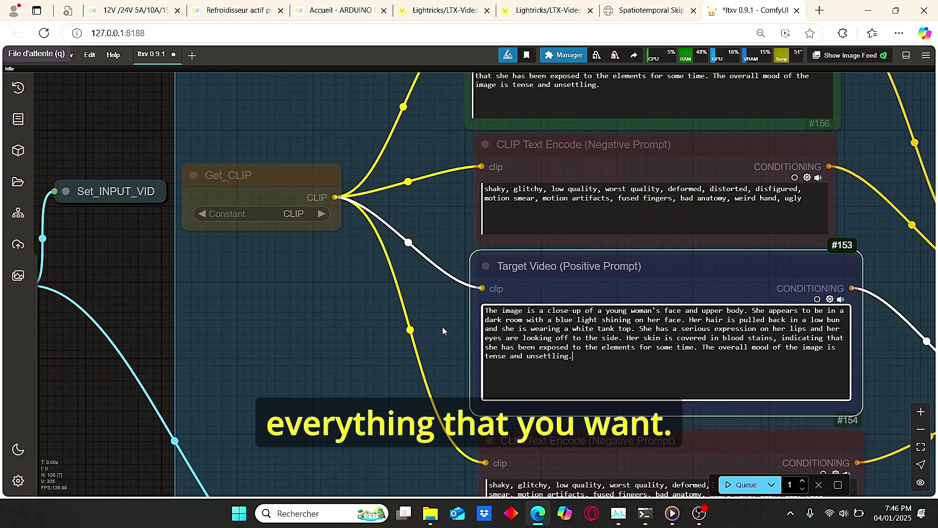
{"action": "left_click_drag", "start_coordinate": [442, 329], "coordinate": [359, 325]}
{"action": "scroll", "coordinate": [456, 298], "scroll_direction": "down", "scroll_amount": 7}
{"action": "left_click_drag", "start_coordinate": [663, 195], "coordinate": [648, 274]}
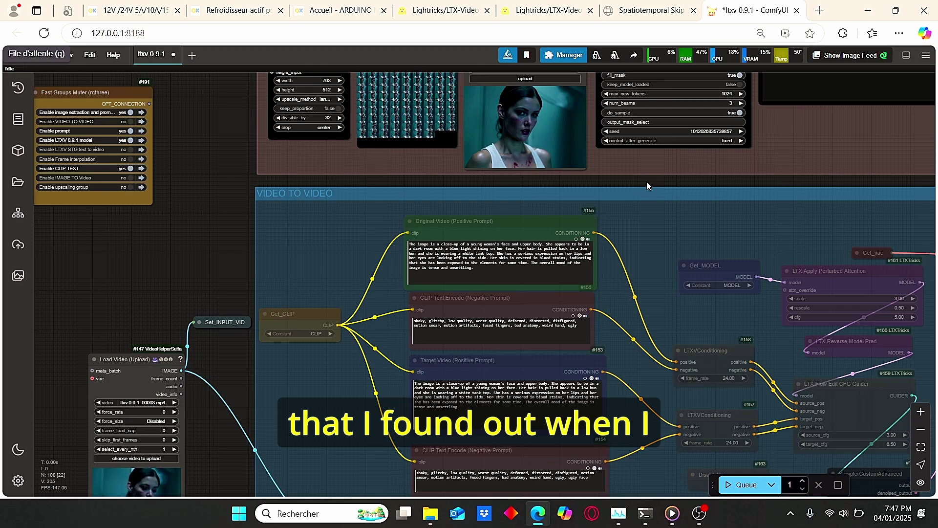
{"action": "scroll", "coordinate": [249, 187], "scroll_direction": "down", "scroll_amount": 3}
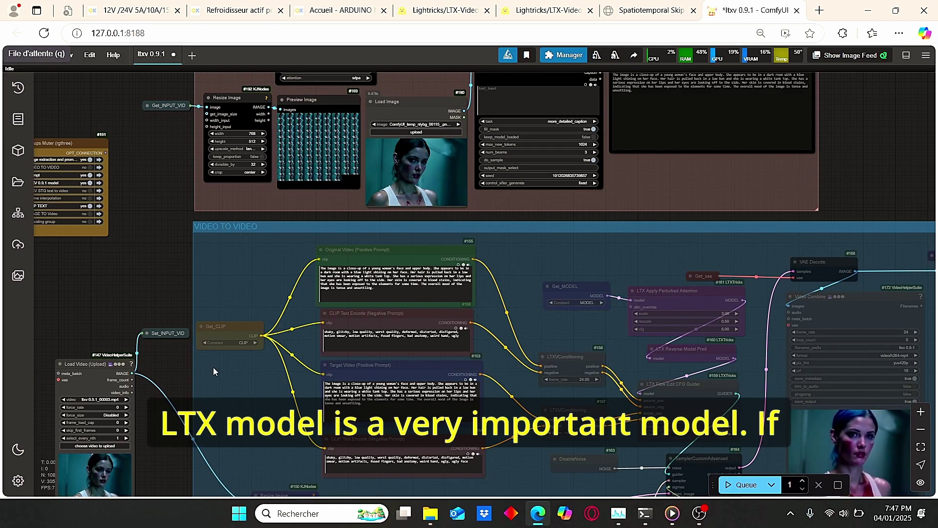
{"action": "scroll", "coordinate": [212, 367], "scroll_direction": "down", "scroll_amount": 3}
{"action": "scroll", "coordinate": [161, 386], "scroll_direction": "up", "scroll_amount": 3}
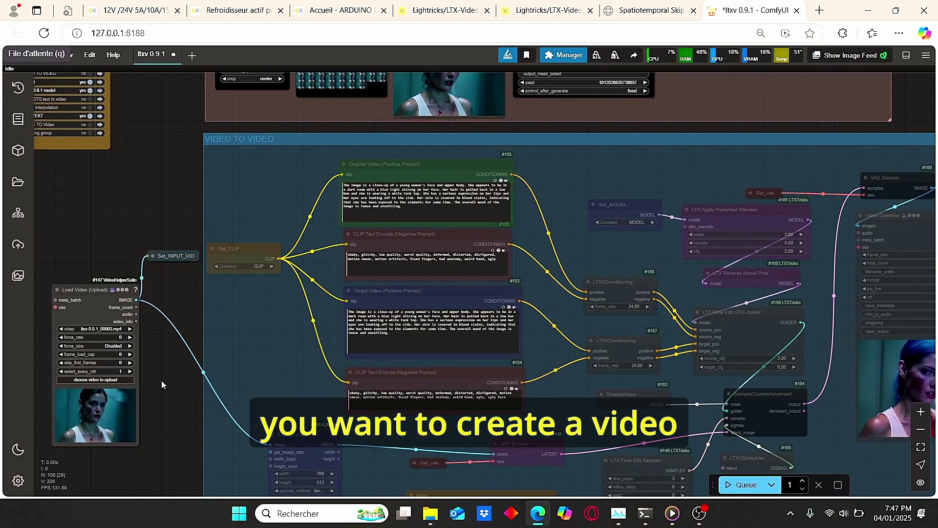
{"action": "left_click_drag", "start_coordinate": [171, 421], "coordinate": [182, 346]}
{"action": "scroll", "coordinate": [183, 346], "scroll_direction": "down", "scroll_amount": 2}
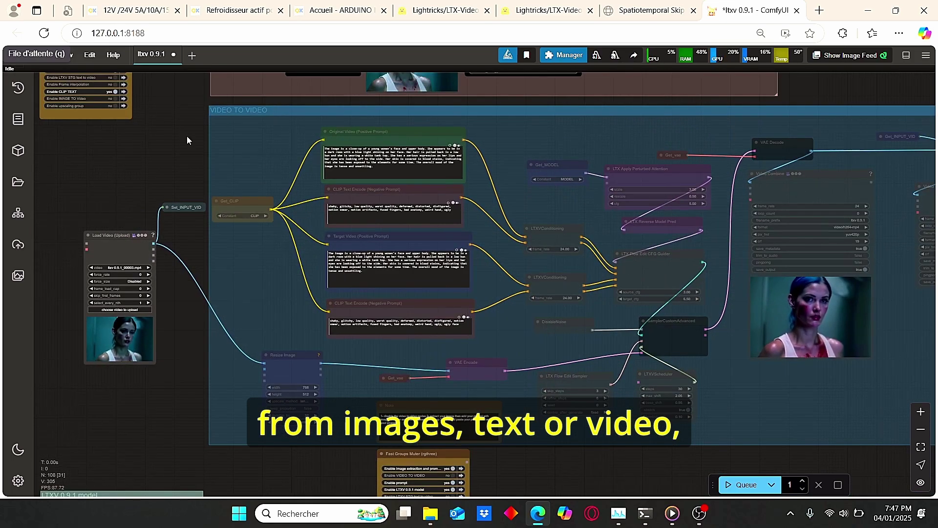
{"action": "left_click_drag", "start_coordinate": [186, 136], "coordinate": [187, 235]}
{"action": "scroll", "coordinate": [186, 233], "scroll_direction": "down", "scroll_amount": 1}
{"action": "scroll", "coordinate": [161, 386], "scroll_direction": "up", "scroll_amount": 3}
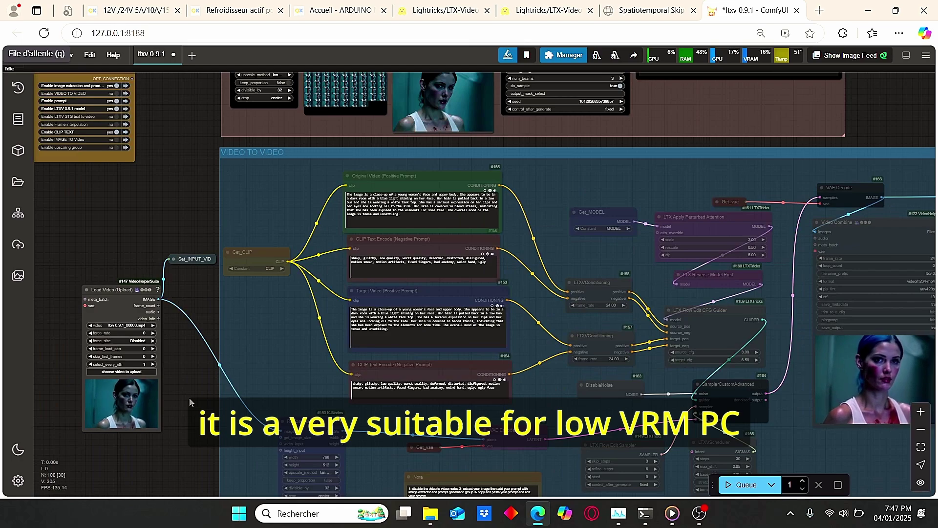
{"action": "left_click_drag", "start_coordinate": [189, 396], "coordinate": [195, 313]}
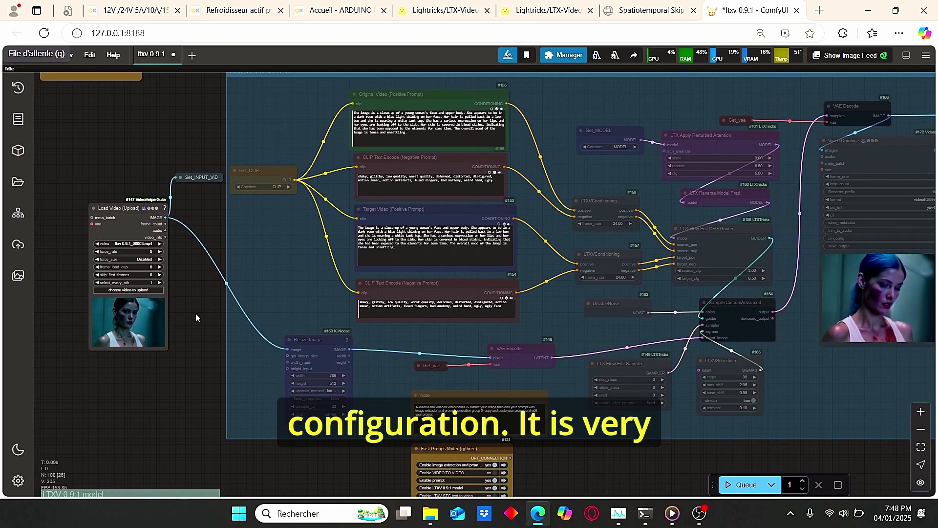
{"action": "left_click_drag", "start_coordinate": [722, 457], "coordinate": [593, 442]}
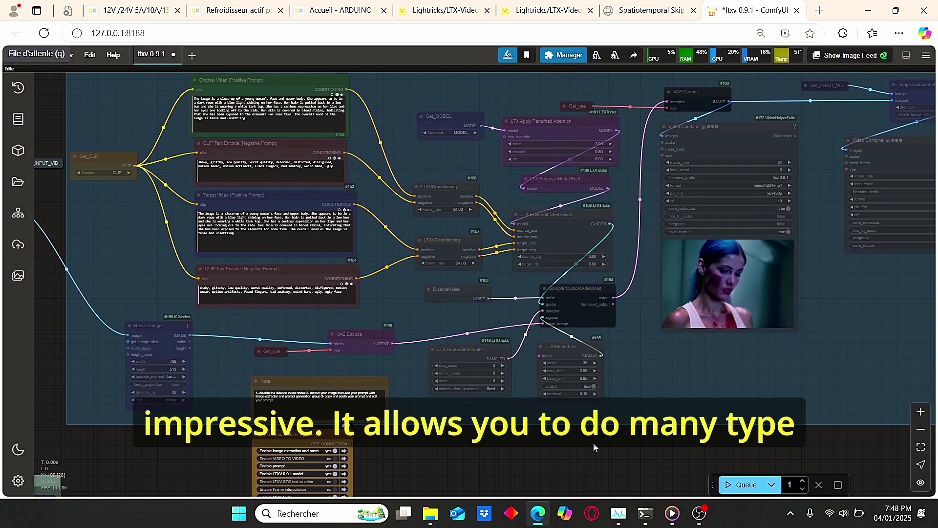
{"action": "scroll", "coordinate": [594, 444], "scroll_direction": "down", "scroll_amount": 2}
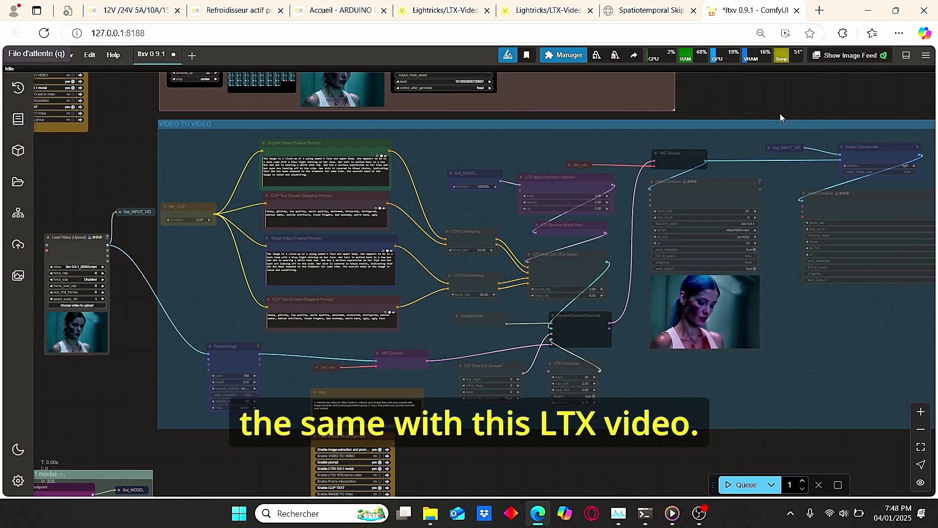
{"action": "scroll", "coordinate": [617, 468], "scroll_direction": "up", "scroll_amount": 4}
{"action": "left_click_drag", "start_coordinate": [617, 467], "coordinate": [641, 379]}
{"action": "scroll", "coordinate": [641, 377], "scroll_direction": "down", "scroll_amount": 1}
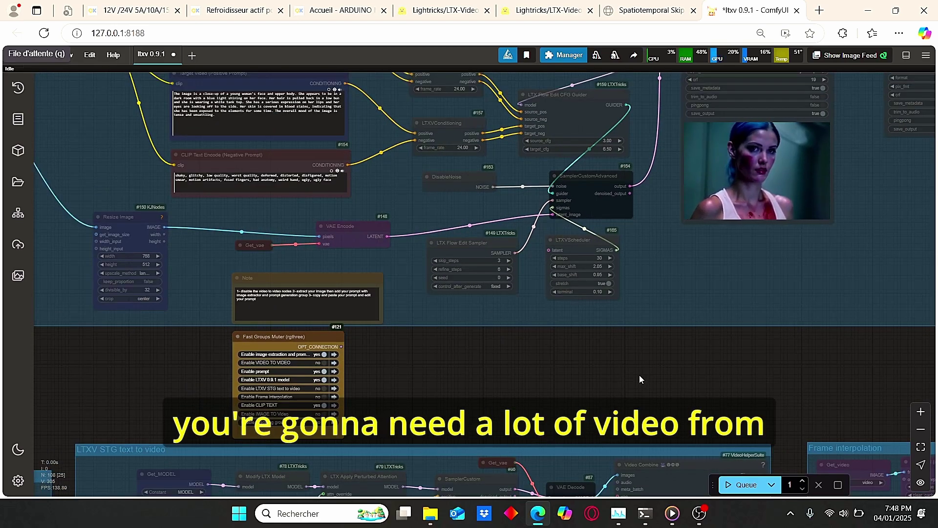
{"action": "scroll", "coordinate": [639, 376], "scroll_direction": "down", "scroll_amount": 5}
{"action": "scroll", "coordinate": [638, 376], "scroll_direction": "up", "scroll_amount": 4}
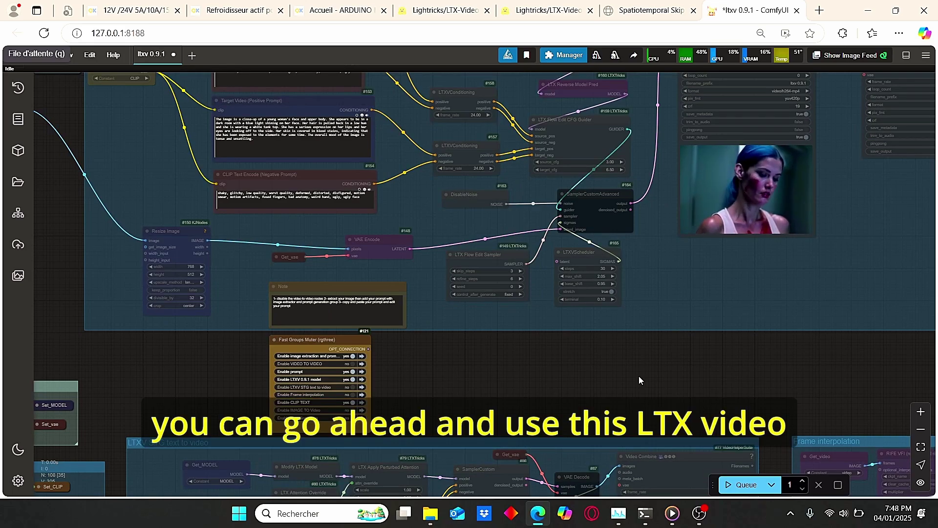
{"action": "scroll", "coordinate": [637, 377], "scroll_direction": "down", "scroll_amount": 2}
{"action": "scroll", "coordinate": [577, 391], "scroll_direction": "up", "scroll_amount": 2}
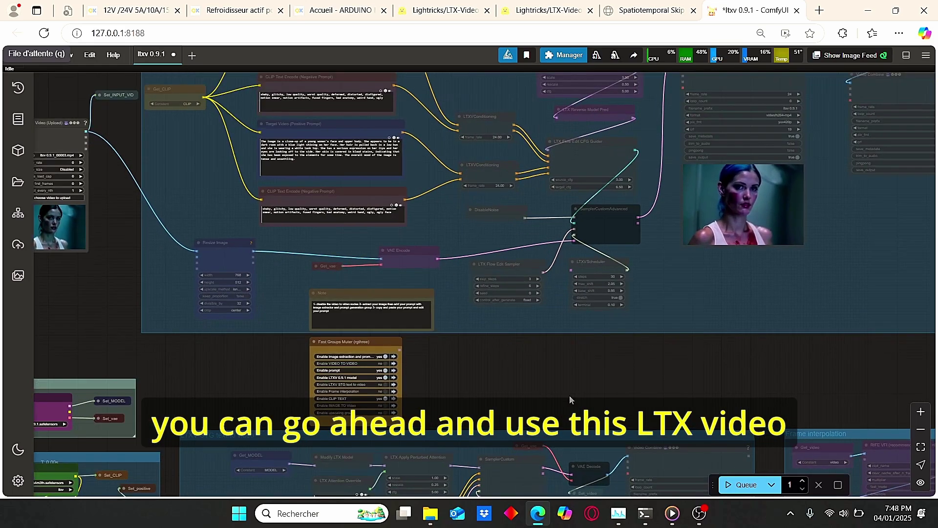
{"action": "scroll", "coordinate": [293, 342], "scroll_direction": "down", "scroll_amount": 7}
{"action": "scroll", "coordinate": [170, 176], "scroll_direction": "up", "scroll_amount": 4}
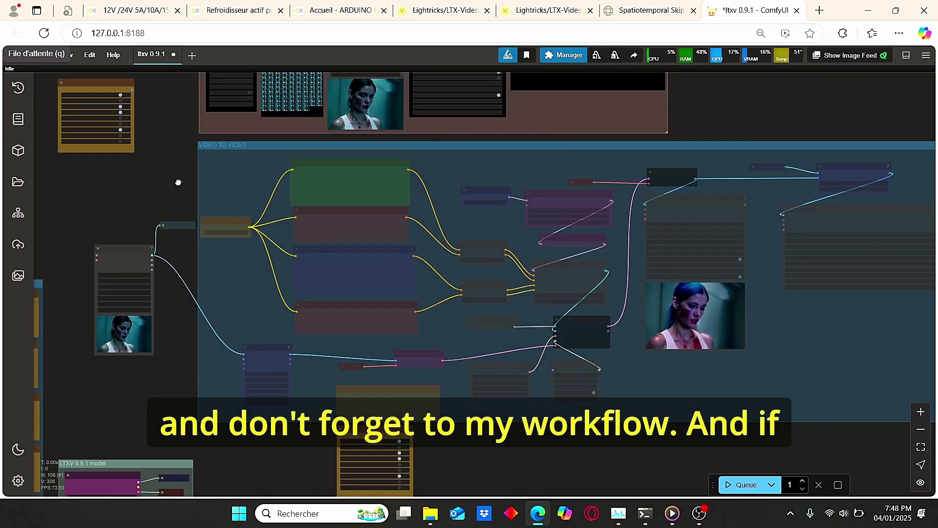
{"action": "left_click_drag", "start_coordinate": [170, 176], "coordinate": [211, 209]}
{"action": "scroll", "coordinate": [785, 163], "scroll_direction": "up", "scroll_amount": 2}
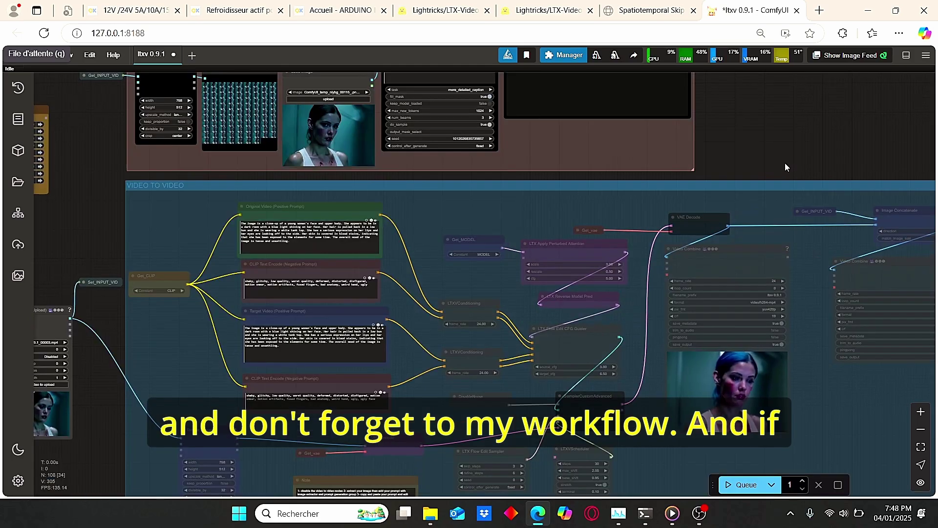